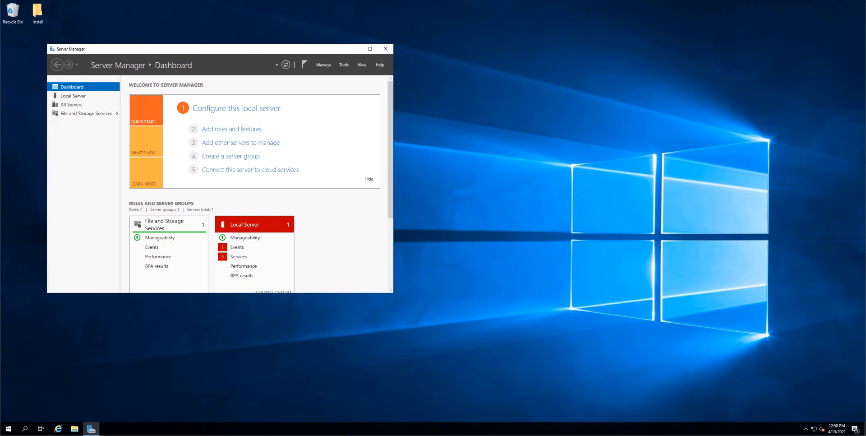
Scroll through the installation wiki, then move its browser window aside
left_click_drag(181, 433, 205, 61)
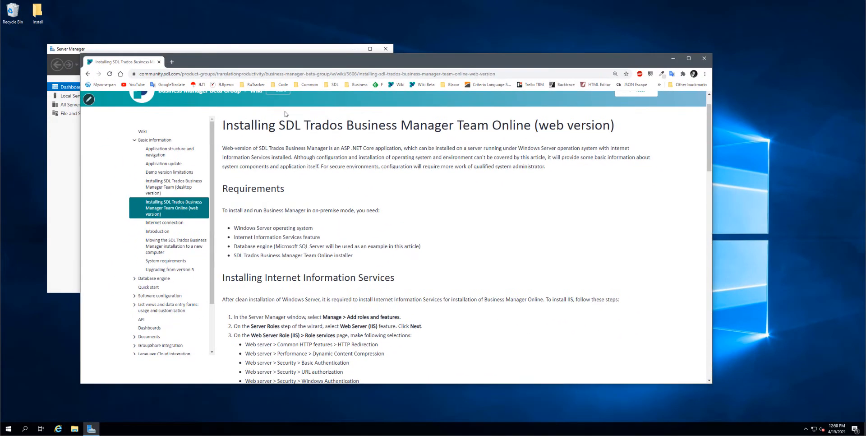
scroll(516, 204, "down", 5)
scroll(516, 205, "down", 20)
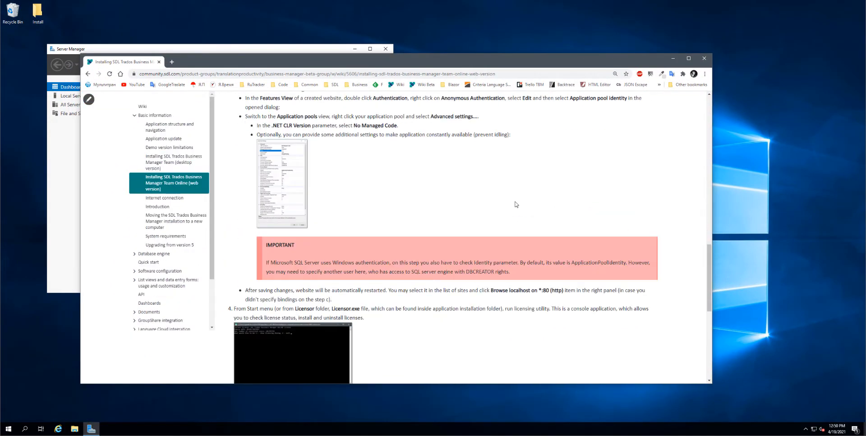
scroll(516, 202, "up", 20)
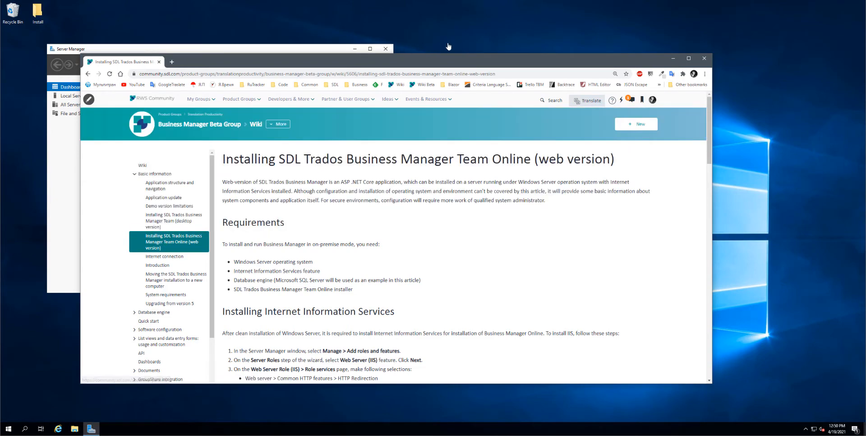
left_click_drag(365, 63, 384, 435)
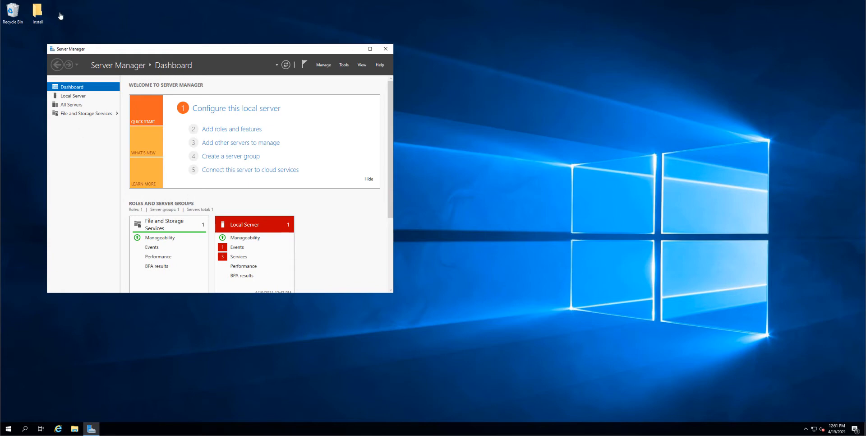
Open the desktop Install folder and look over SQL Express 2016 and the installer files
double_click(35, 15)
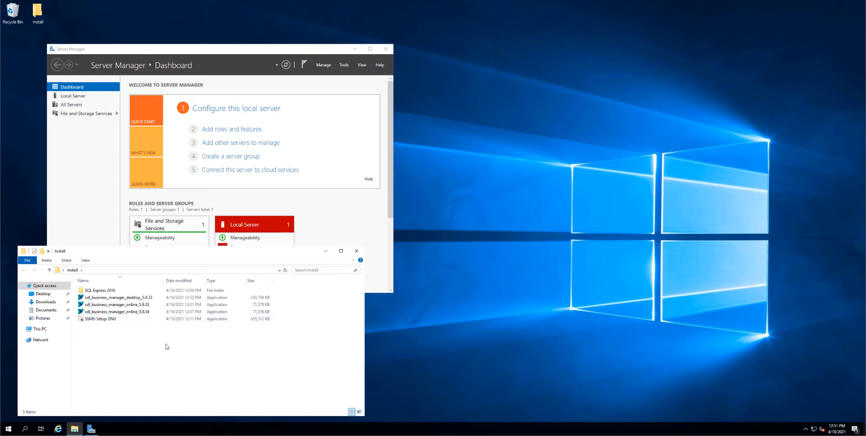
left_click(100, 292)
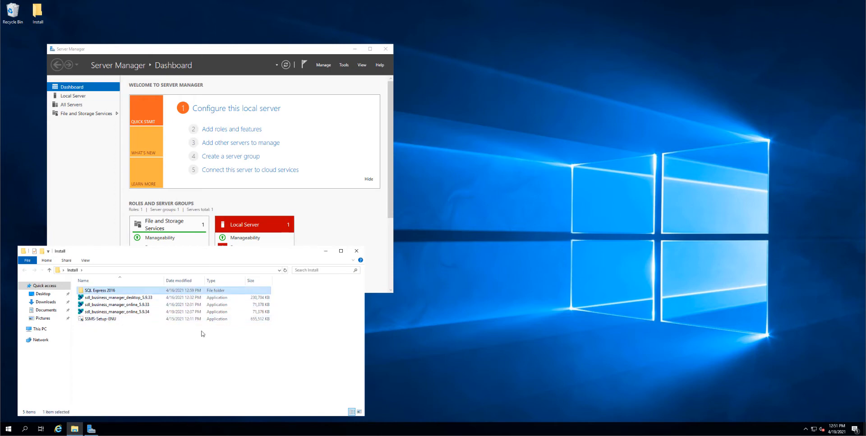
left_click(131, 304)
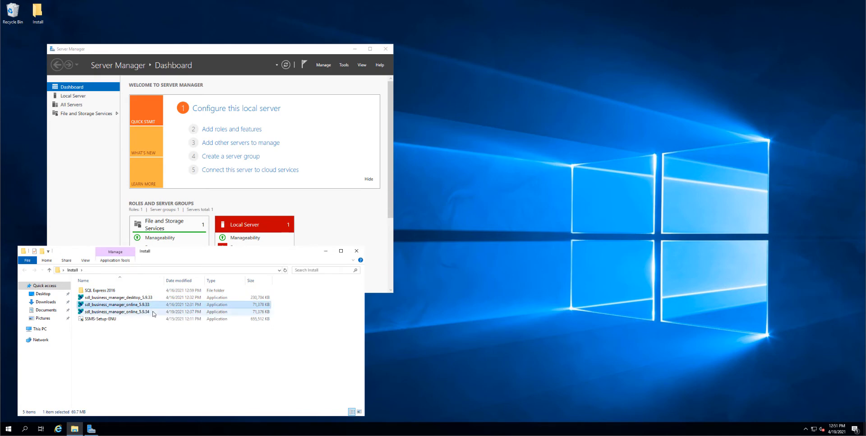
left_click(154, 313)
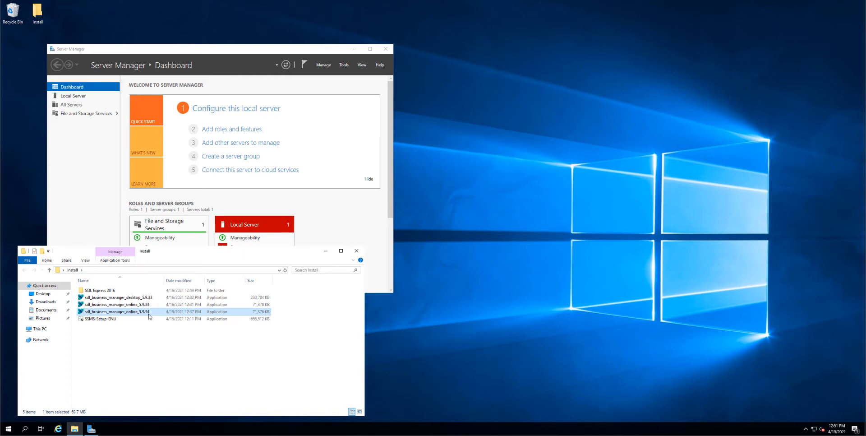
left_click(113, 320)
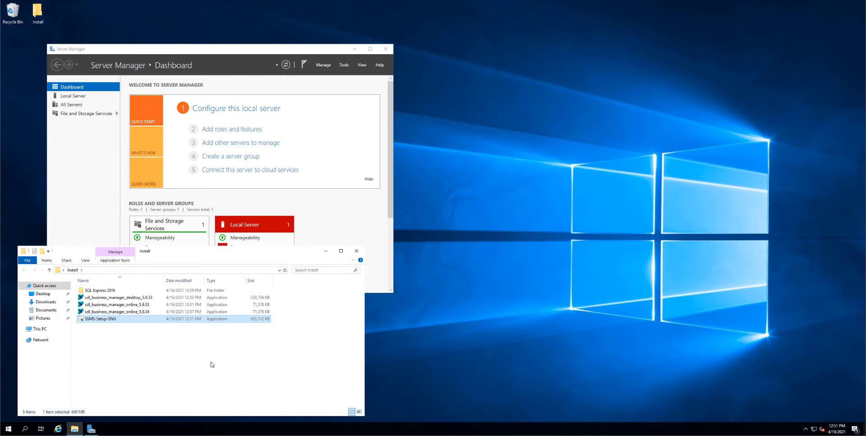
left_click(207, 359)
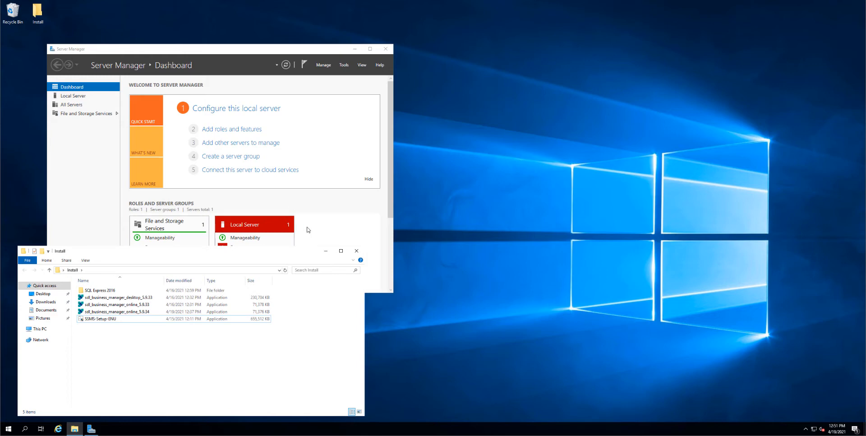
In Server Manager's Add Roles and Features Wizard, advance to the Server Roles page
left_click(321, 198)
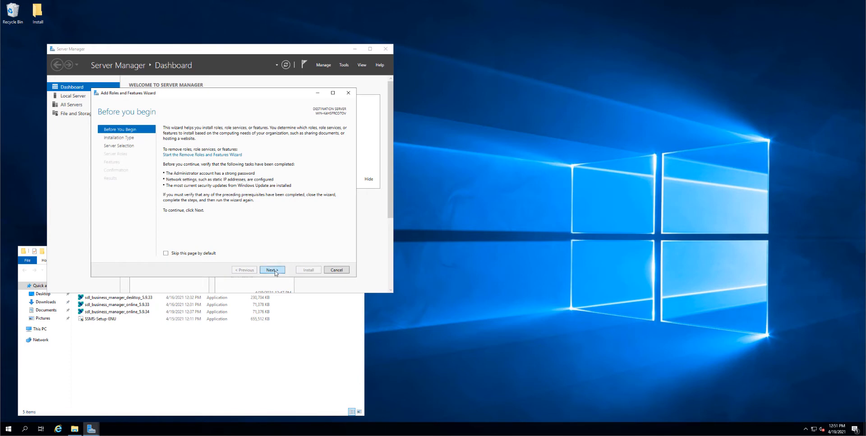
left_click(276, 271)
left_click(279, 272)
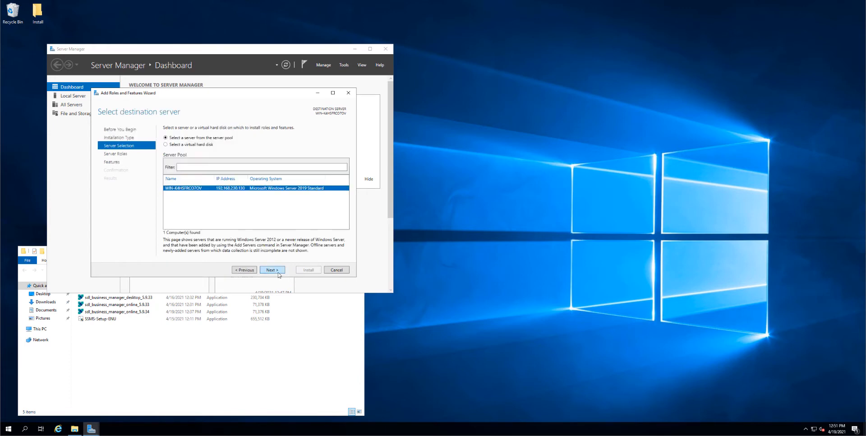
left_click(113, 154)
scroll(230, 222, "down", 1)
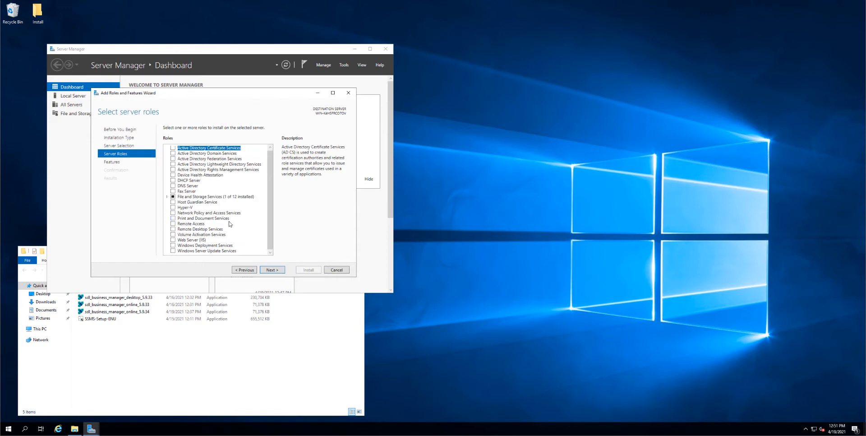
Tick Web Server (IIS), accept its management tools, and reach the IIS role services list
left_click(182, 240)
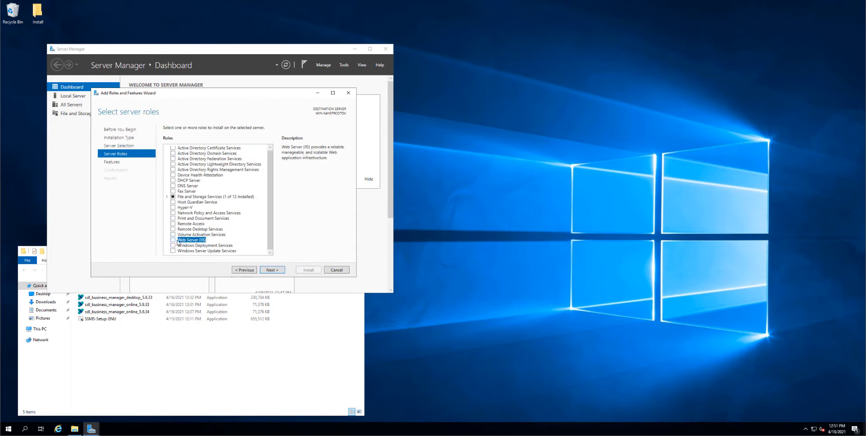
left_click(172, 240)
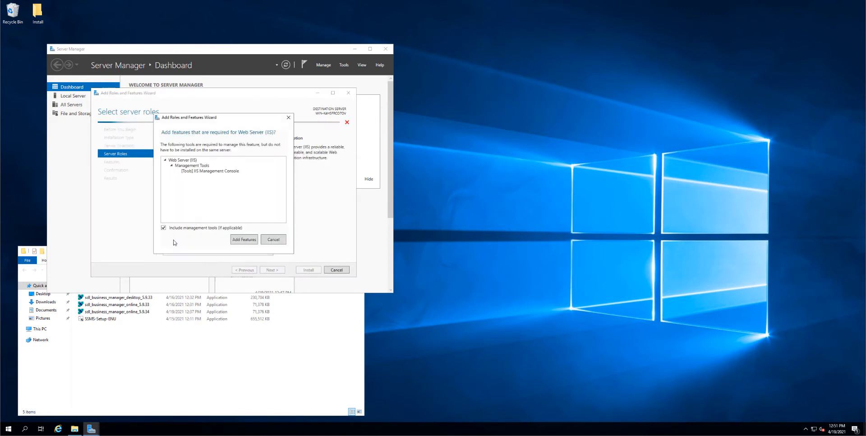
left_click(242, 239)
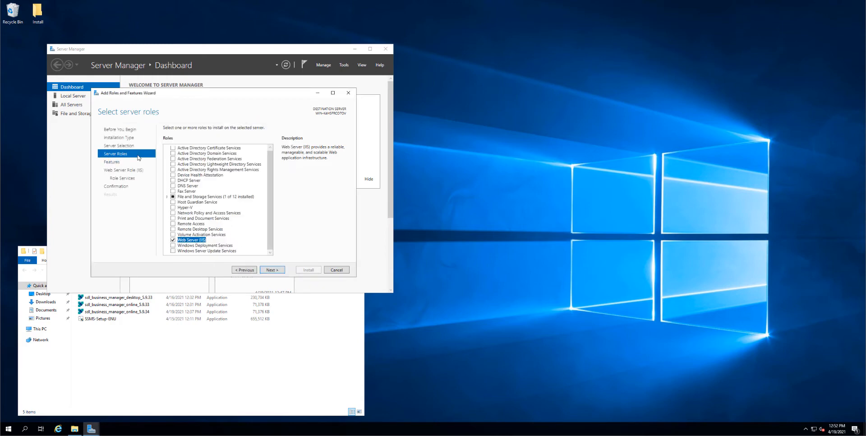
left_click(123, 171)
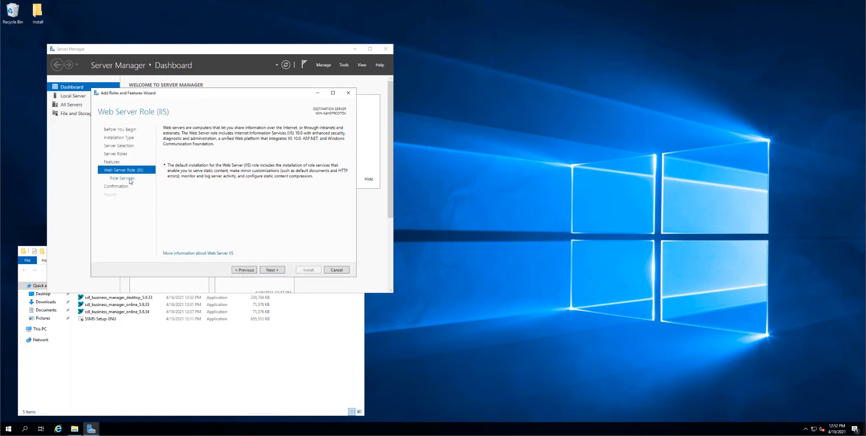
left_click(128, 178)
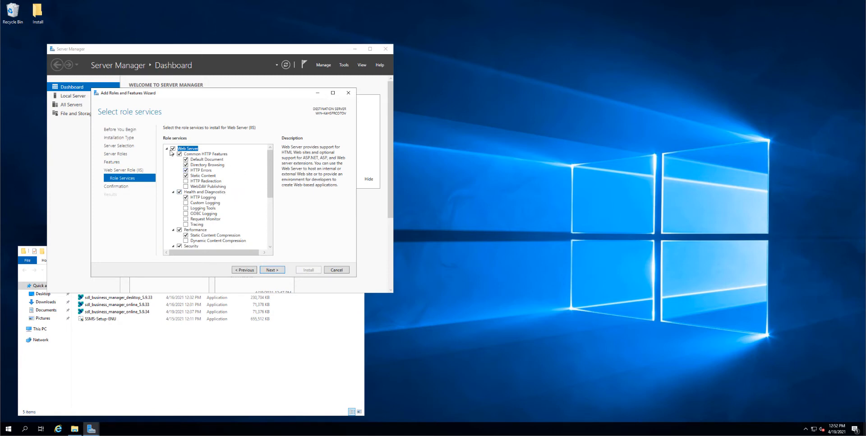
Add HTTP Redirection, Dynamic Content Compression, Basic Authentication and URL Authorization to the role services
mouse_move(270, 180)
left_mouse_down()
mouse_move(271, 230)
mouse_move(272, 168)
left_mouse_up()
left_click(186, 181)
left_click_drag(272, 177, 274, 202)
left_click(203, 189)
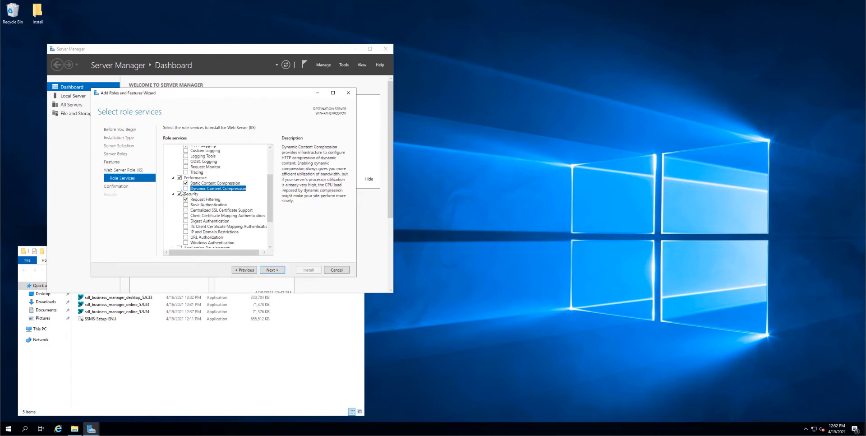
left_click(186, 188)
scroll(253, 208, "down", 2)
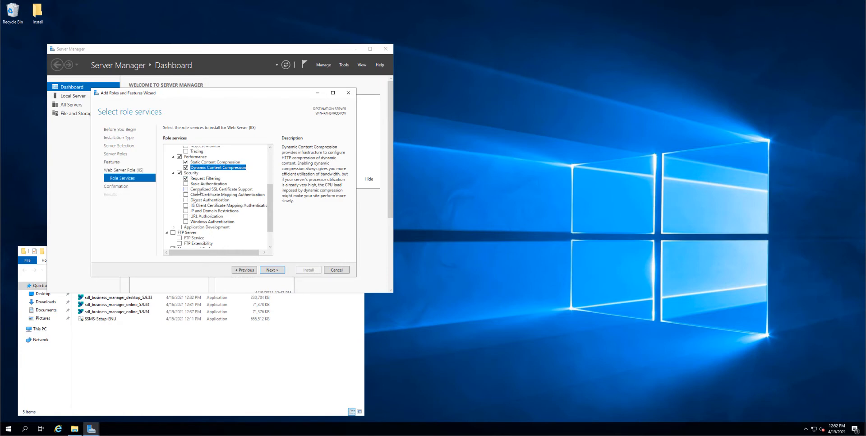
left_click(185, 184)
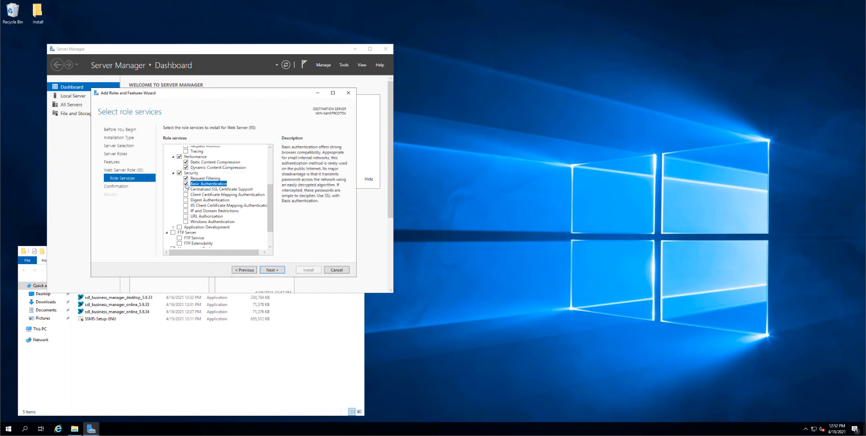
left_click(185, 217)
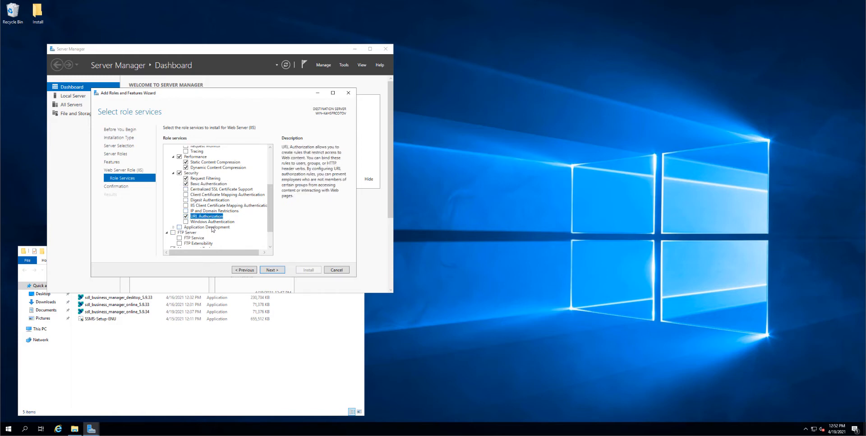
Add WebSocket Protocol, ISAPI Extensions, ISAPI Filters and Application Initialization under Application Development
left_click(174, 227)
scroll(258, 208, "down", 3)
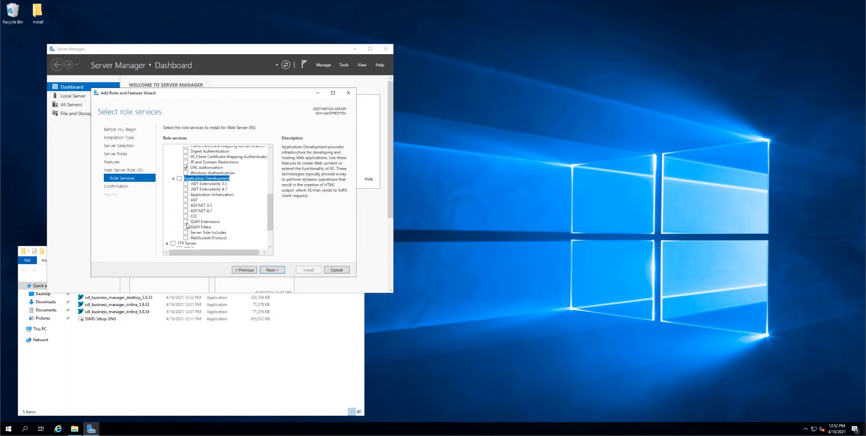
left_click(186, 238)
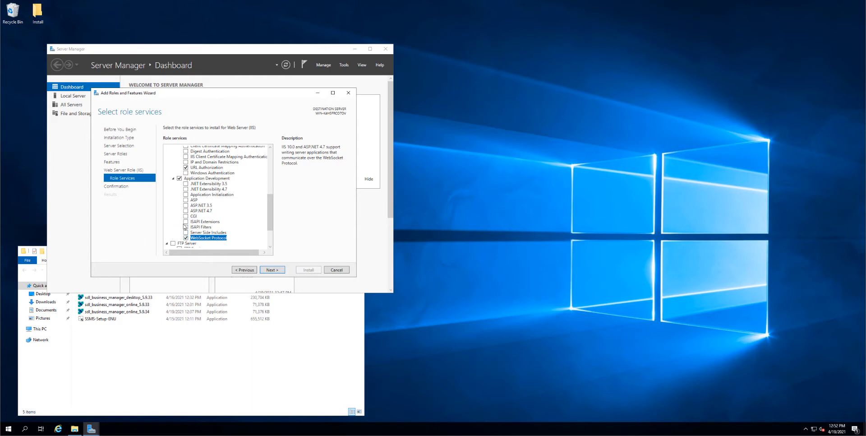
left_click(185, 221)
left_click(186, 227)
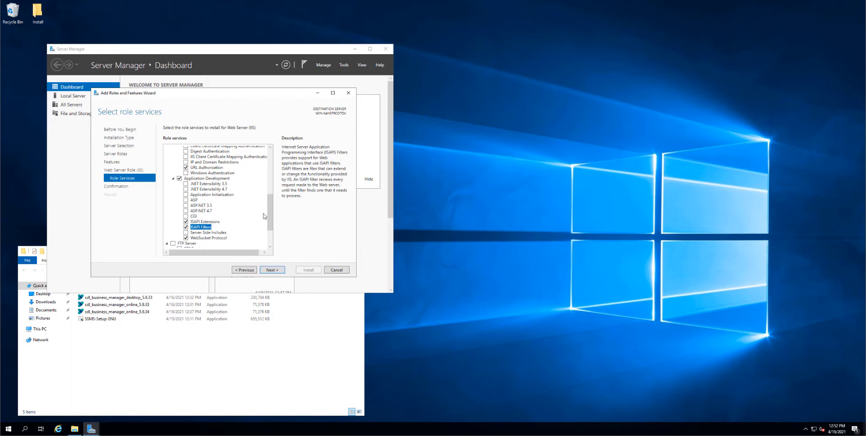
mouse_move(268, 212)
left_mouse_down()
mouse_move(267, 235)
mouse_move(269, 215)
left_mouse_up()
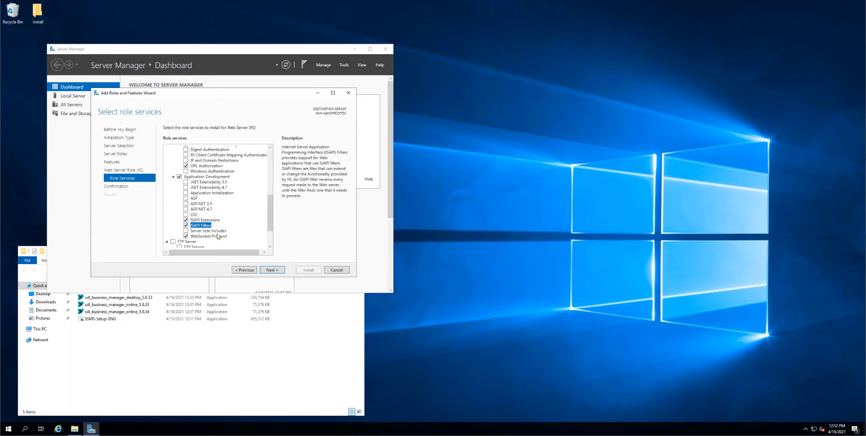
left_click(199, 193)
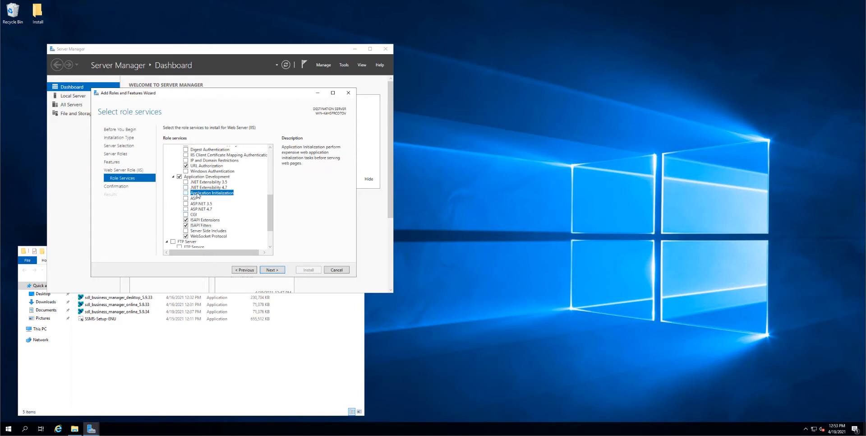
left_click(186, 193)
Confirm and start the IIS role installation, then return to the Install folder window
left_click(270, 270)
left_click(313, 271)
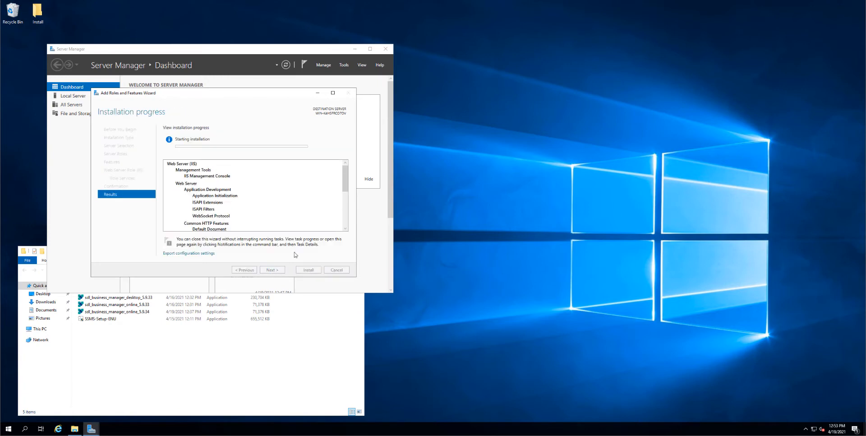
left_click(254, 339)
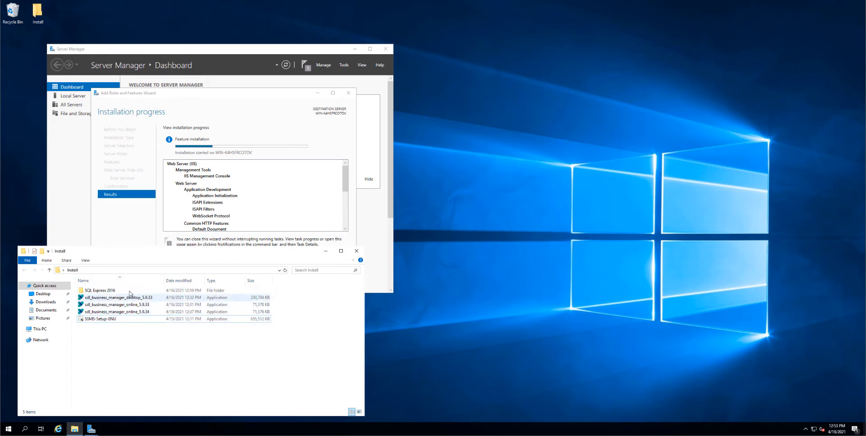
Run SETUP from SQL Express 2016 > SQLServer2016Media > ExpressAdv and allow it elevated rights
double_click(115, 290)
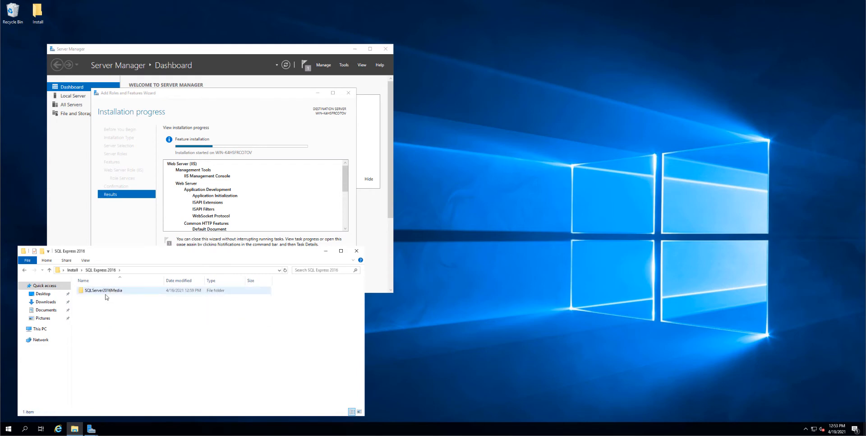
double_click(107, 291)
double_click(104, 290)
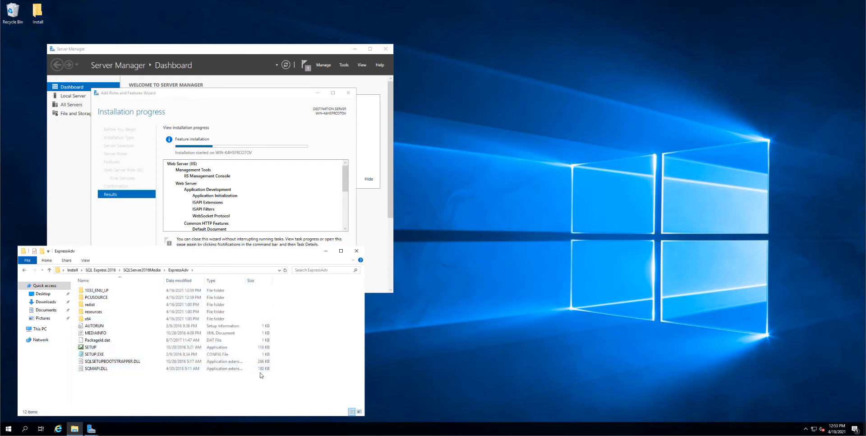
double_click(91, 347)
left_click(392, 263)
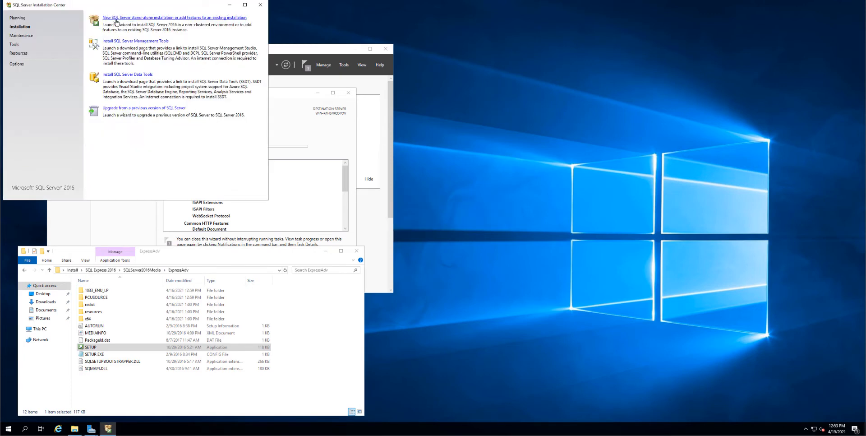
Choose a new stand-alone installation, skip Microsoft Update, and pass the install rules check
left_click(124, 18)
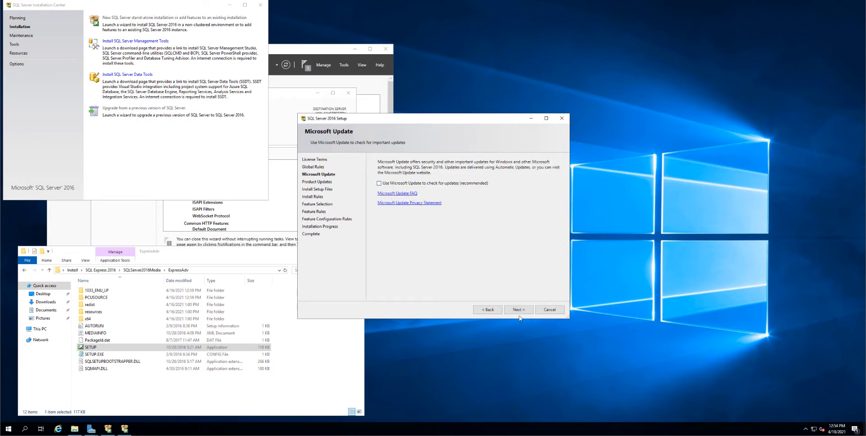
left_click(515, 310)
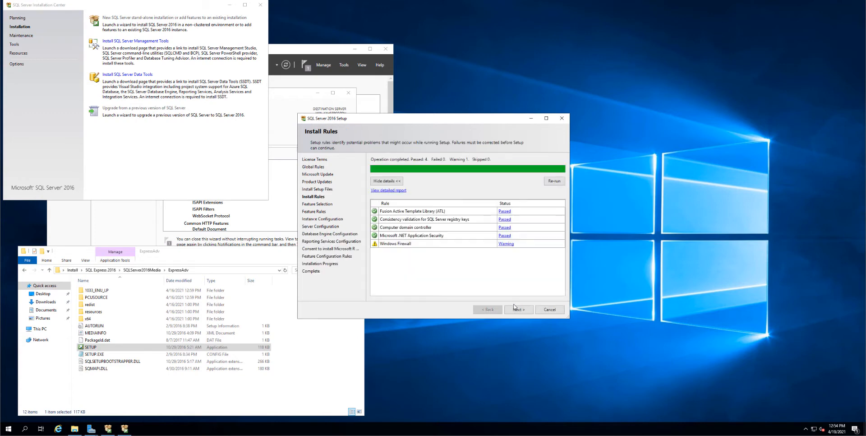
left_click(517, 309)
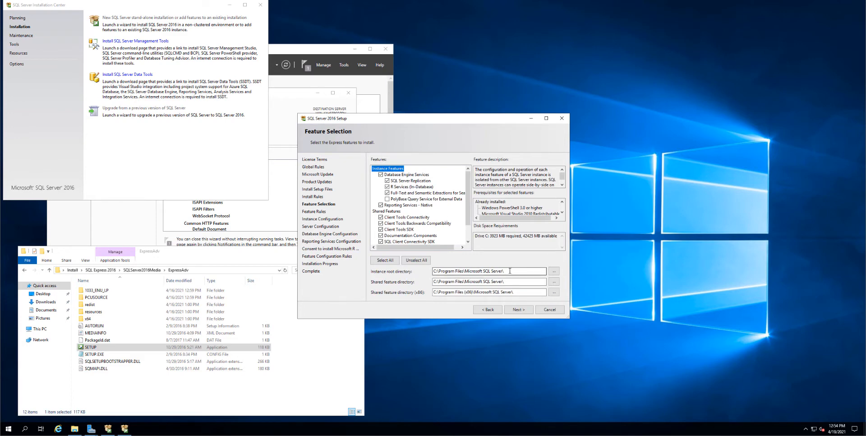
Uncheck Replication, R Services, Full-Text and Documentation Components, keeping default directories, and continue
left_click_drag(510, 271, 432, 271)
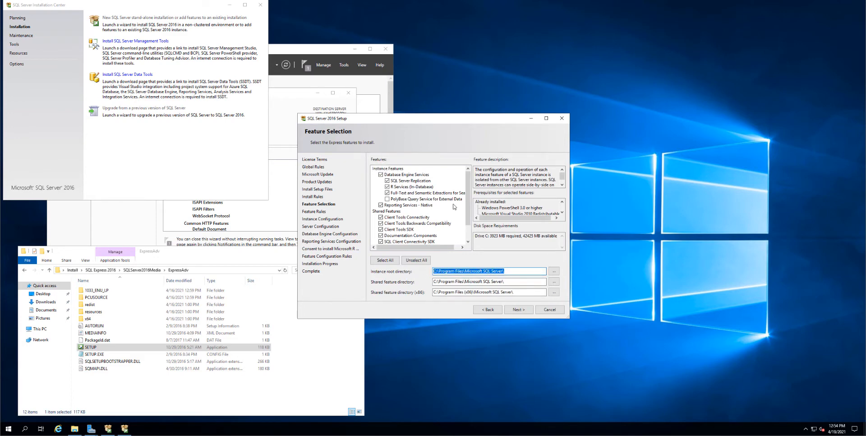
left_click_drag(507, 282, 398, 289)
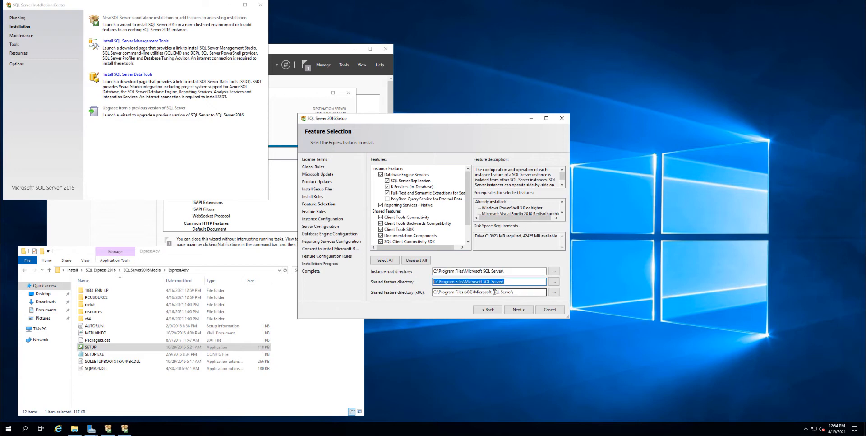
left_click(464, 292)
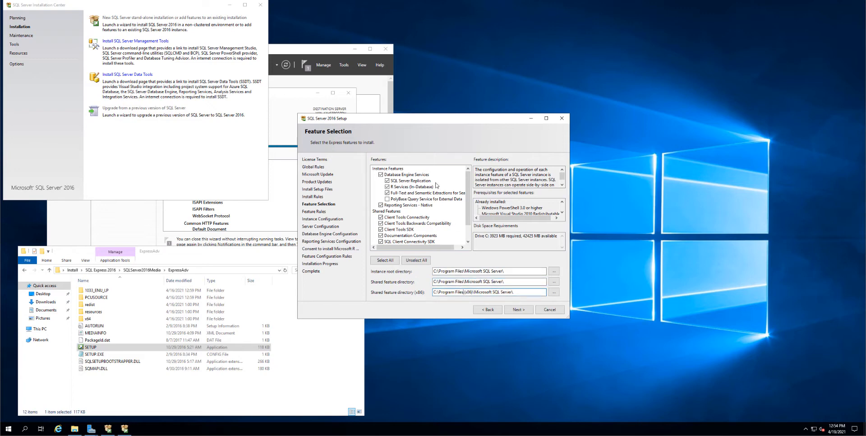
left_click(401, 181)
left_click(387, 180)
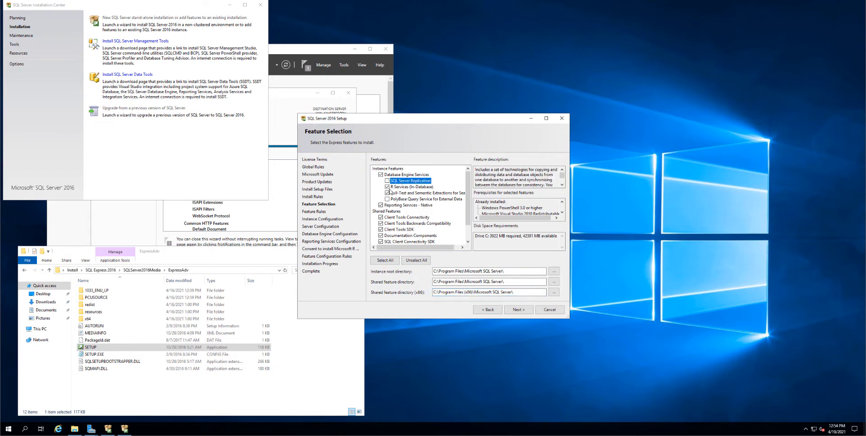
left_click(387, 186)
left_click(387, 193)
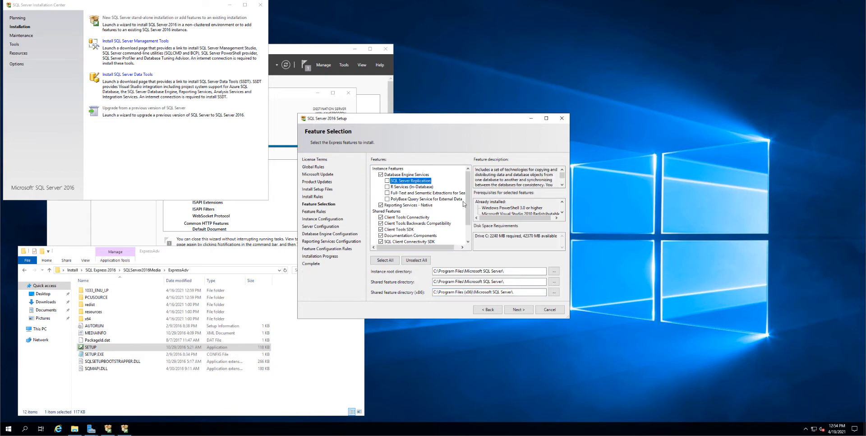
scroll(469, 206, "down", 1)
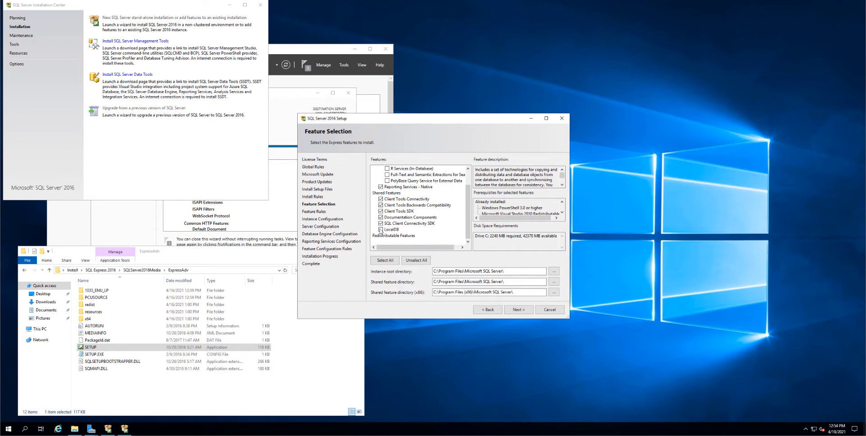
left_click(424, 217)
key("space")
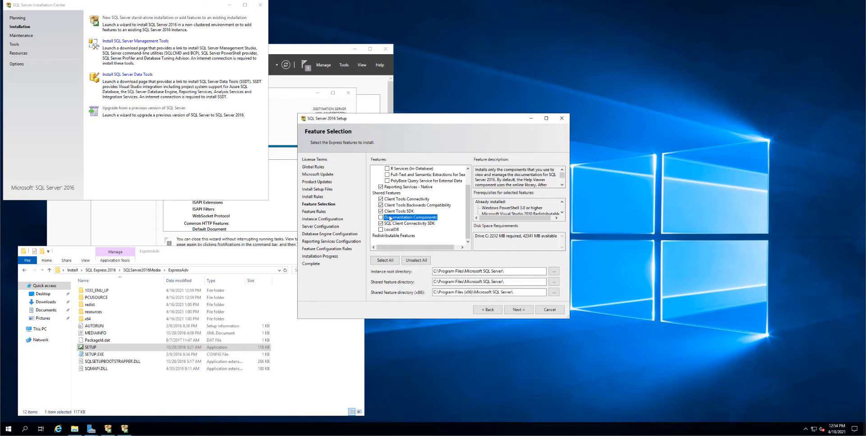
left_click(408, 200)
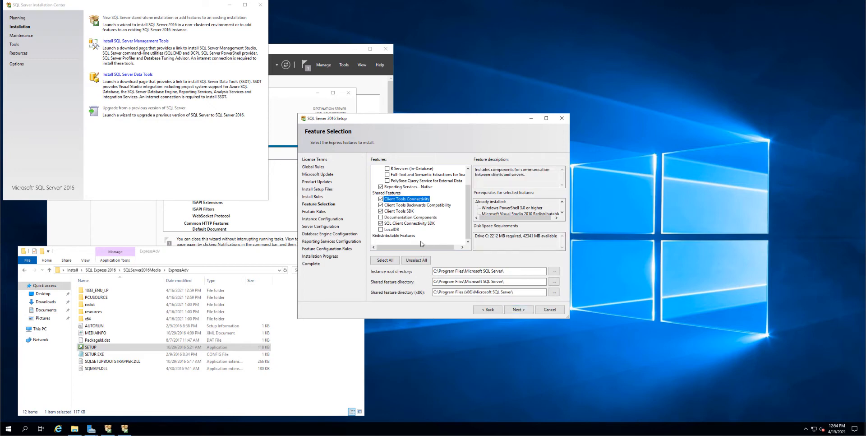
left_click(518, 309)
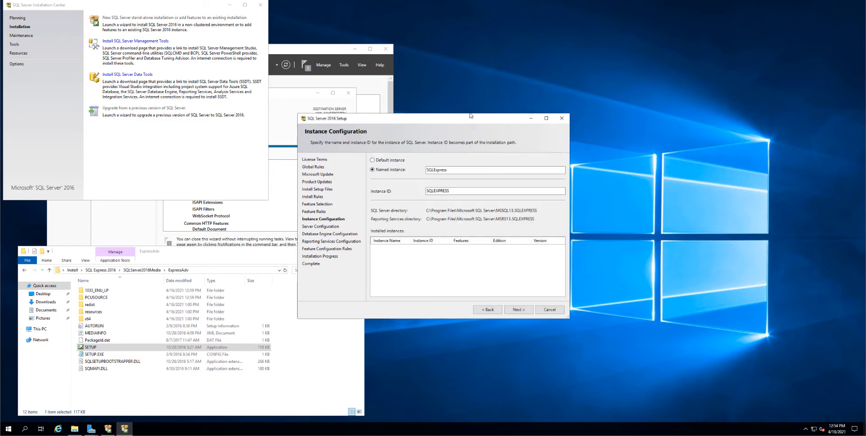
Close the finished Add Roles and Features wizard in Server Manager
left_click_drag(536, 100, 536, 101)
left_click(307, 128)
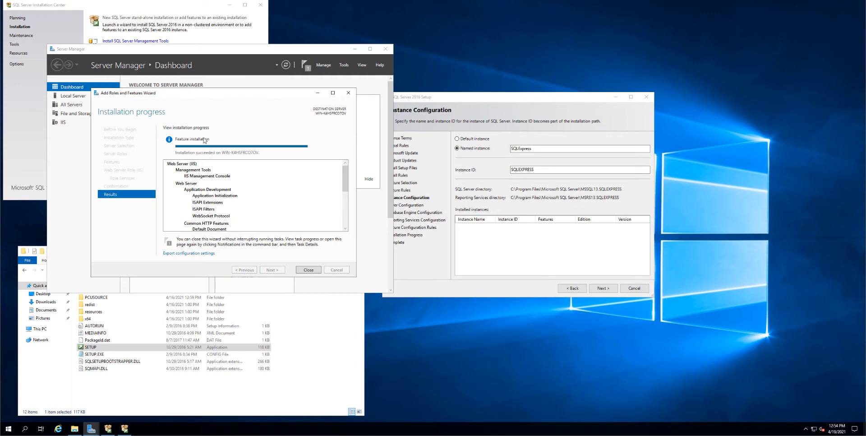
mouse_move(144, 96)
left_mouse_down()
mouse_move(134, 115)
mouse_move(154, 98)
left_mouse_up()
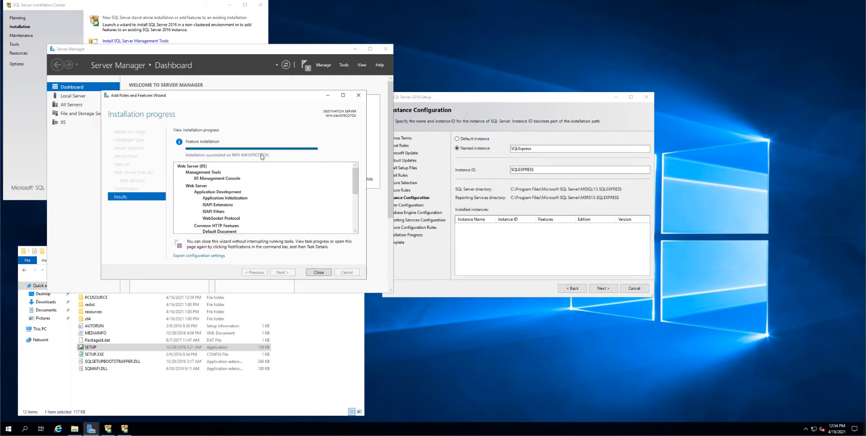
left_click(317, 272)
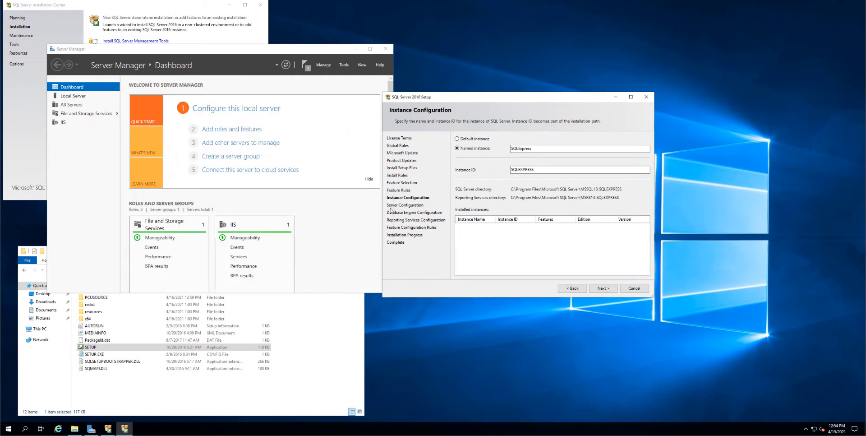
Keep named instance SQLExpress with instance ID SQLEXPRESS and continue
double_click(519, 149)
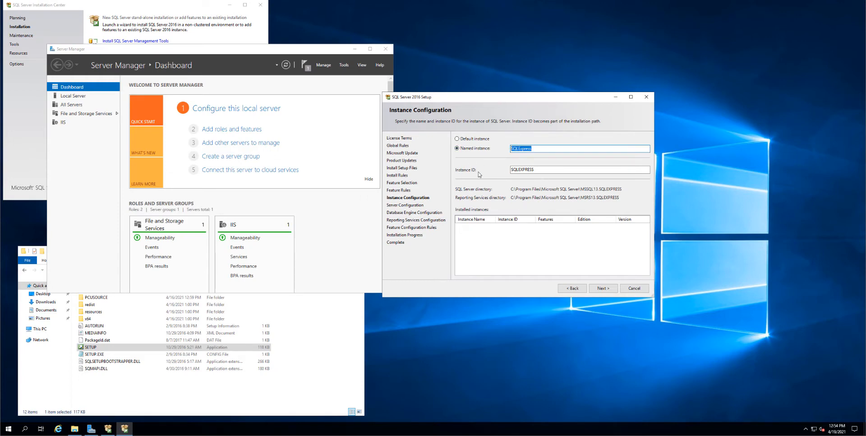
left_click_drag(543, 170, 504, 170)
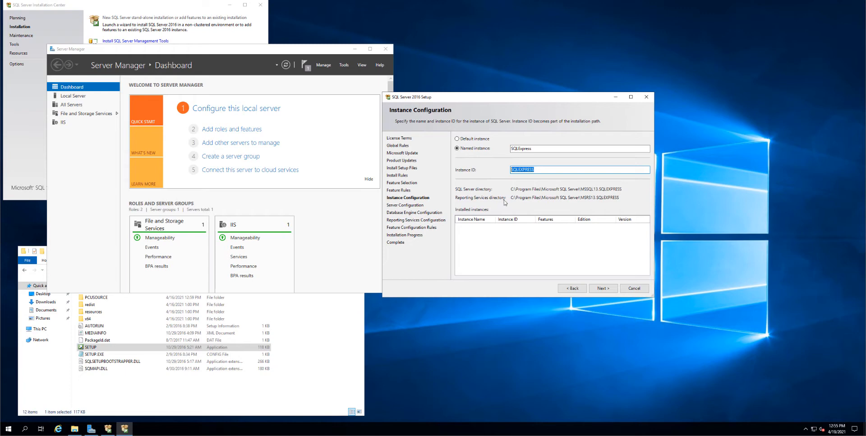
left_click(603, 288)
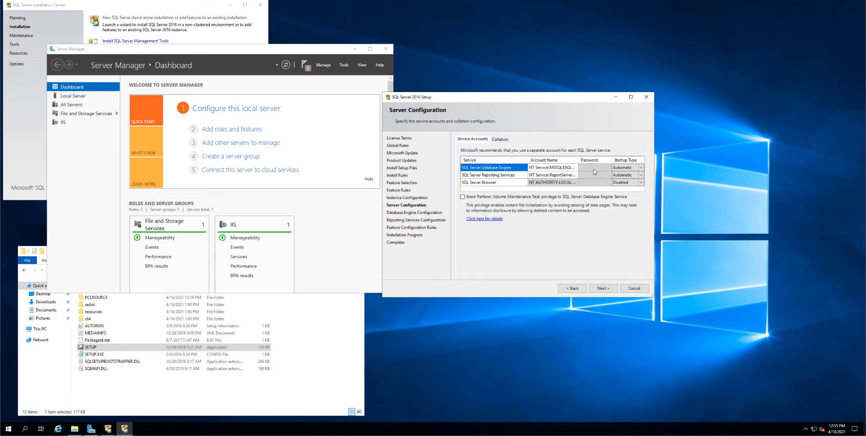
Accept the default SQL Server service accounts and continue to Database Engine Configuration
left_click(601, 288)
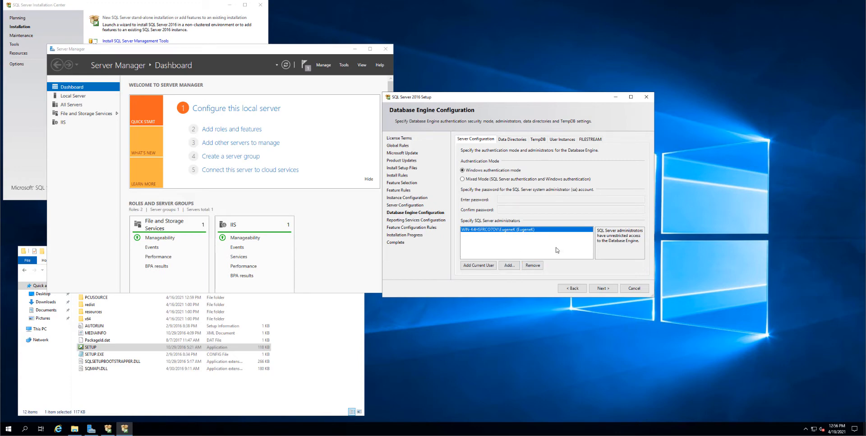
Try adding IUSR as a SQL administrator, cancel when not found, and continue
left_click(508, 265)
type("(")
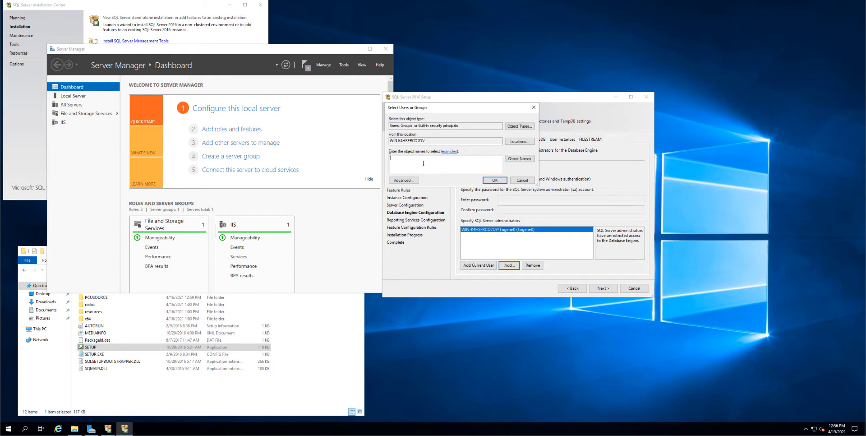
type("iusr")
left_click(519, 158)
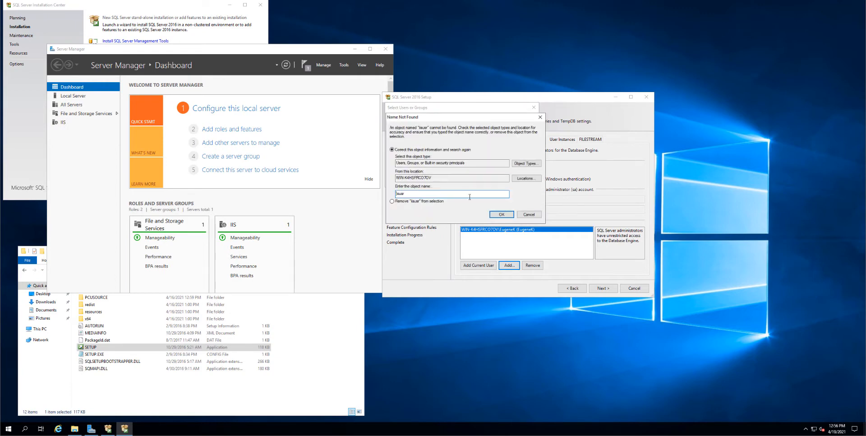
left_click(527, 215)
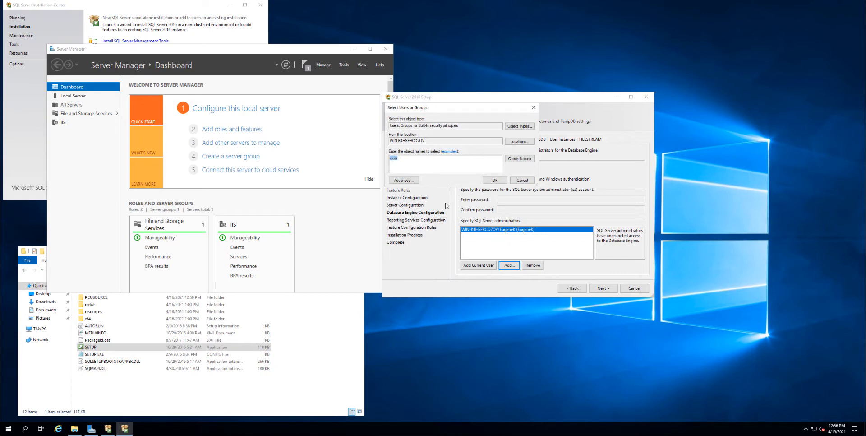
left_click(522, 180)
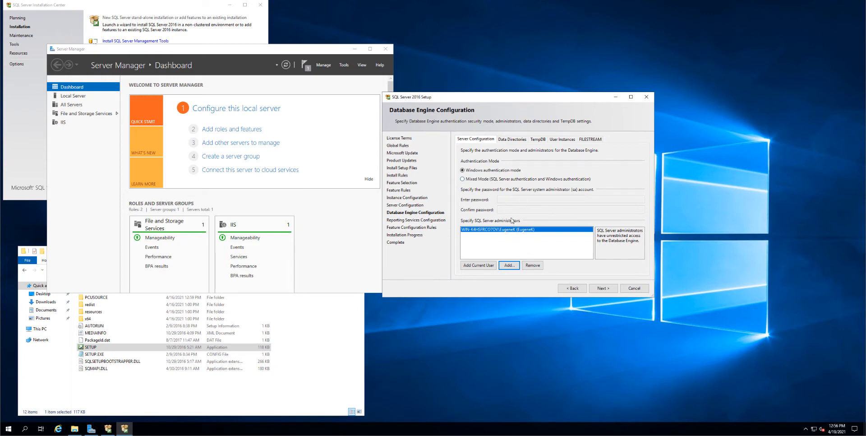
left_click(601, 288)
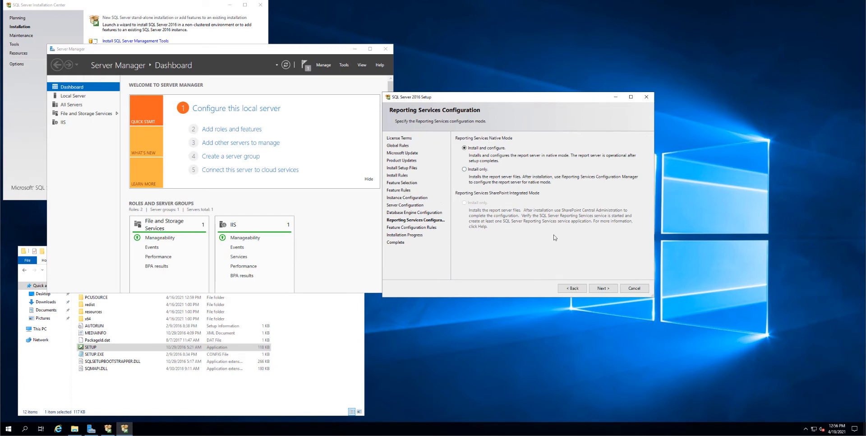
Choose 'Install only' for Reporting Services Native Mode and start the SQL Server 2016 installation
left_click(478, 170)
left_click(603, 288)
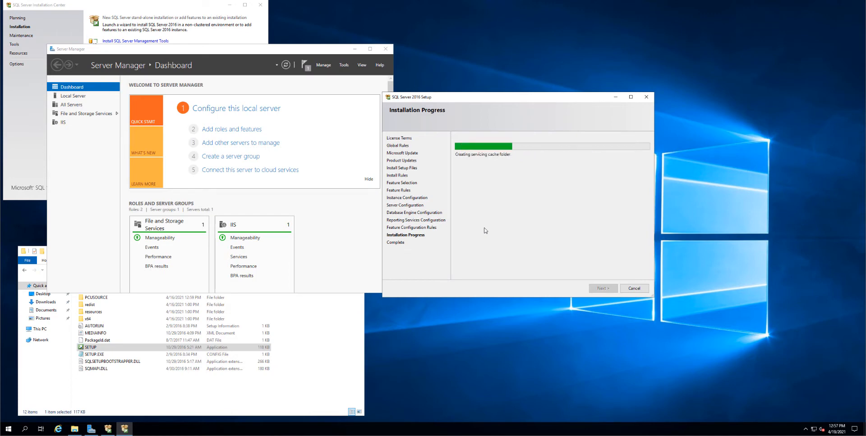
Move SQL Setup aside, minimize Server Manager, and launch sdl_business_manager_online_5.9.33 from the Install folder
left_click_drag(488, 97, 673, 22)
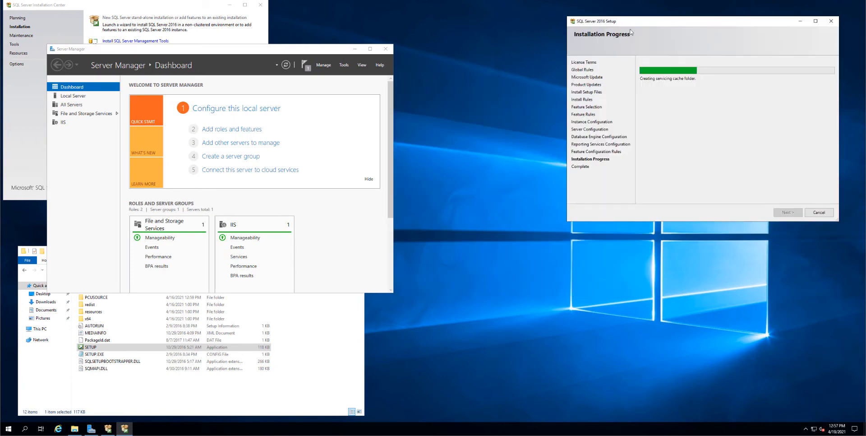
left_click(355, 49)
left_click(141, 270)
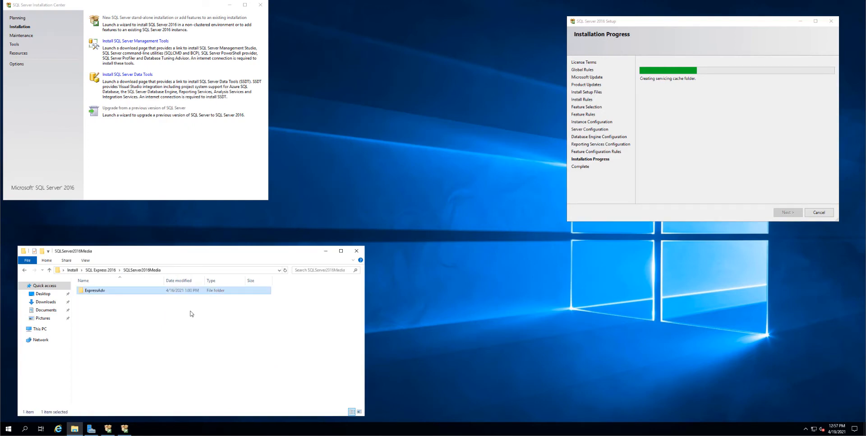
left_click(108, 270)
left_click(72, 270)
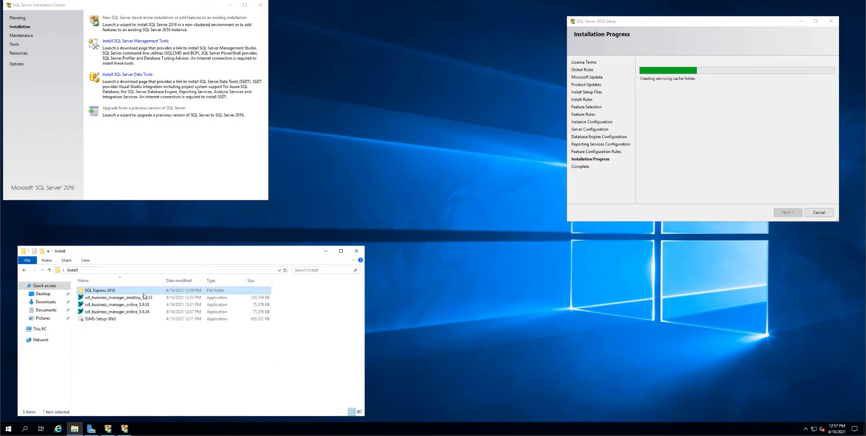
left_click(137, 305)
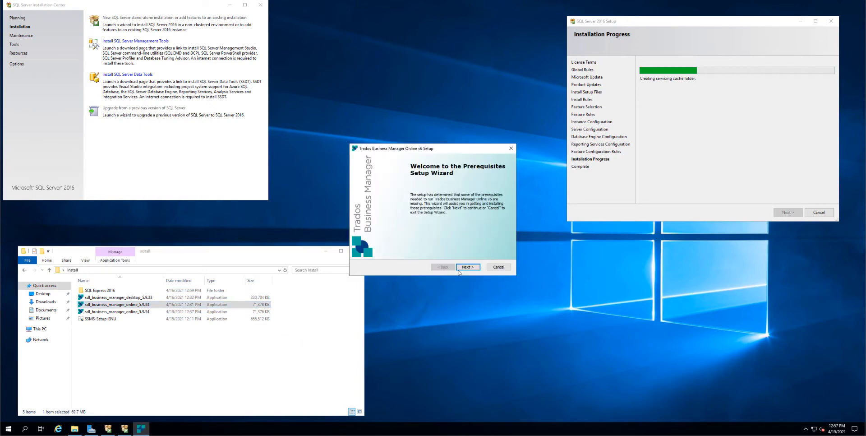
Advance past the 5.9.33 prerequisites welcome page, then cancel and close that wizard
left_click(473, 270)
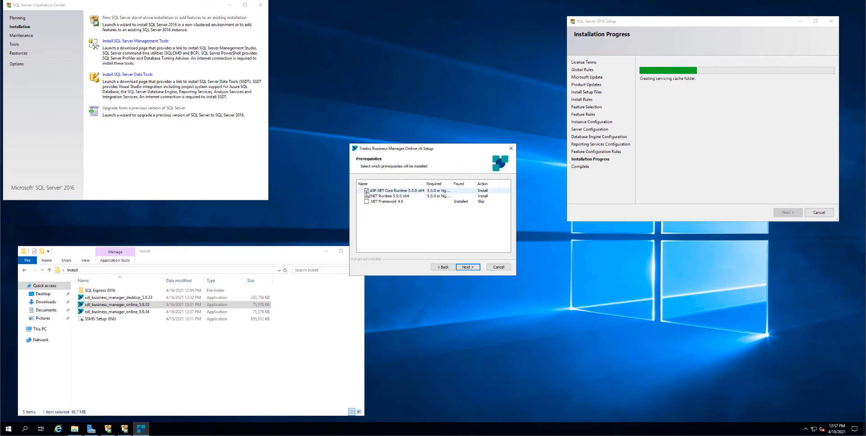
left_click(498, 267)
left_click(416, 228)
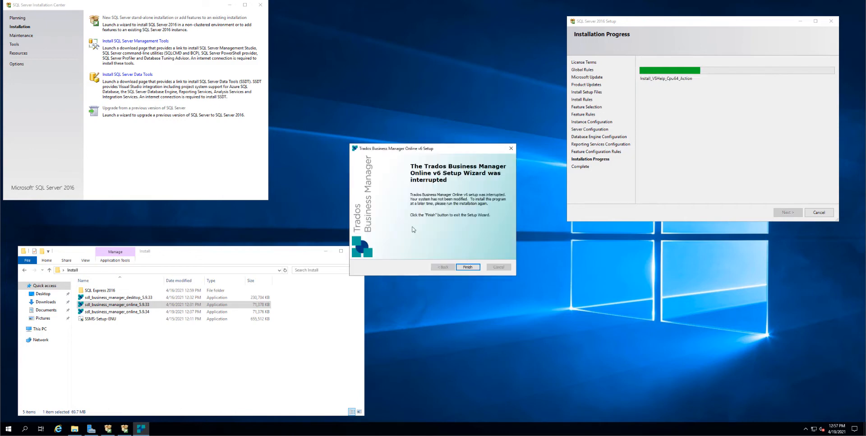
left_click(465, 267)
Run the 5.9.34 installer, review its .NET Core IIS Hosting prerequisite, then cancel and close it
left_click(110, 311)
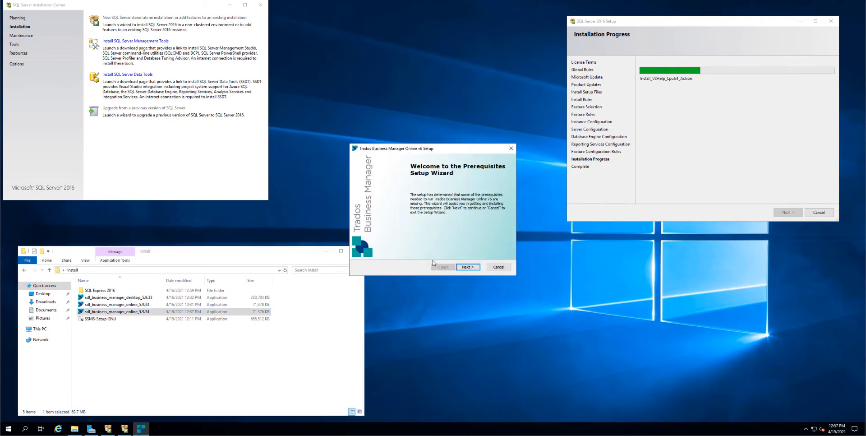
left_click(466, 267)
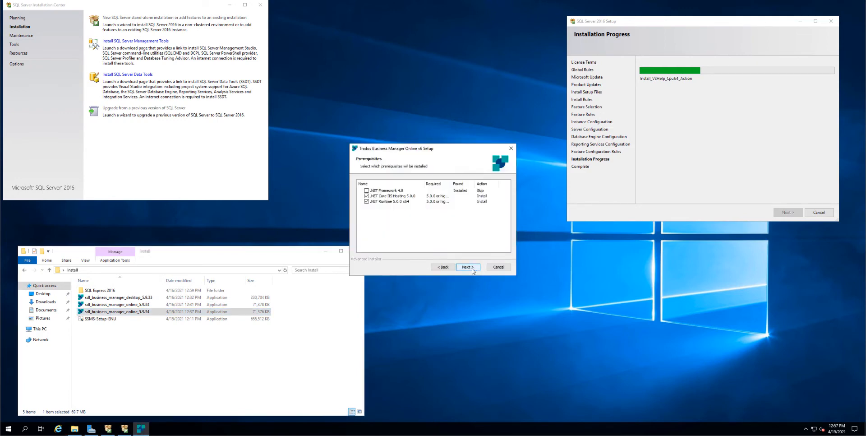
left_click(395, 198)
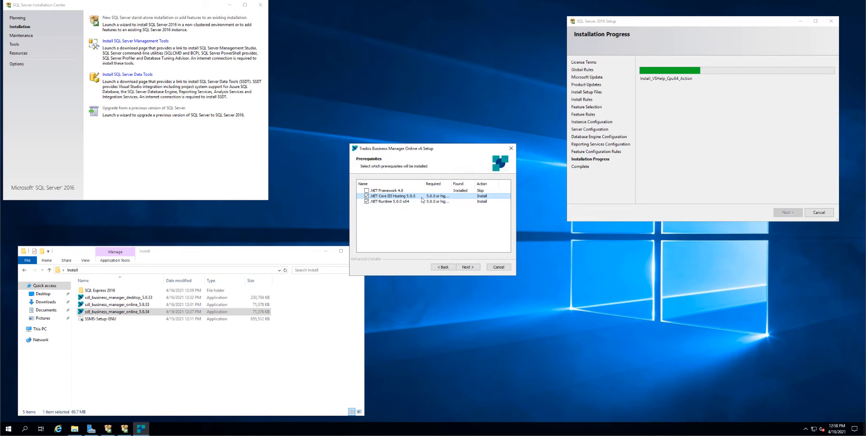
left_click(499, 267)
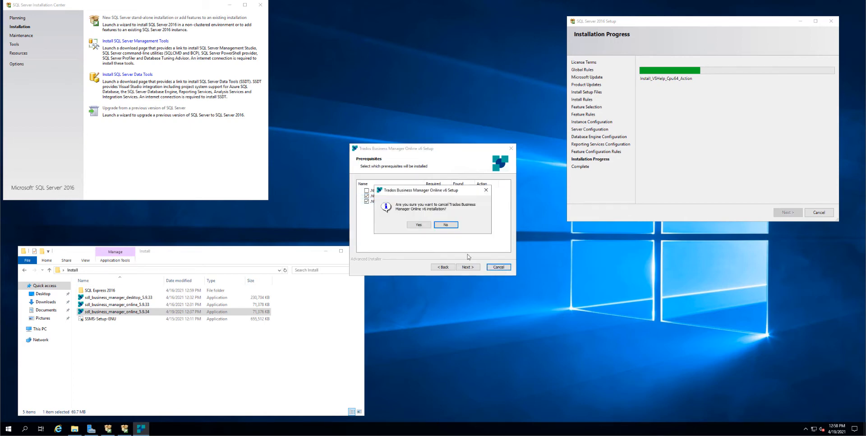
left_click(420, 224)
left_click(468, 268)
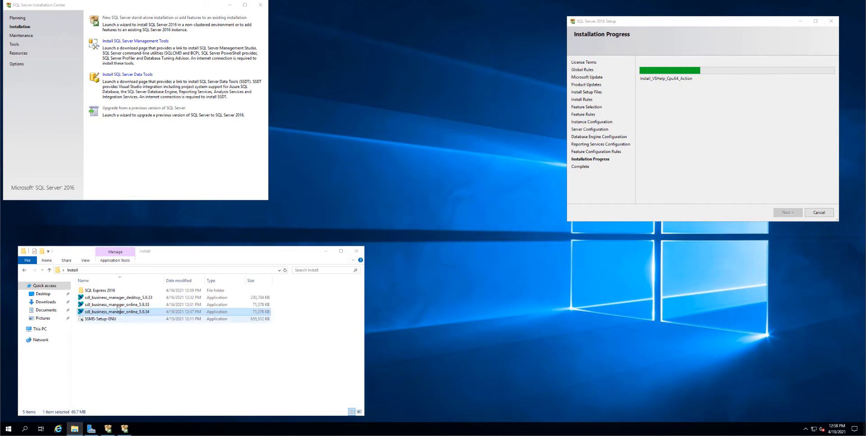
left_click(216, 304)
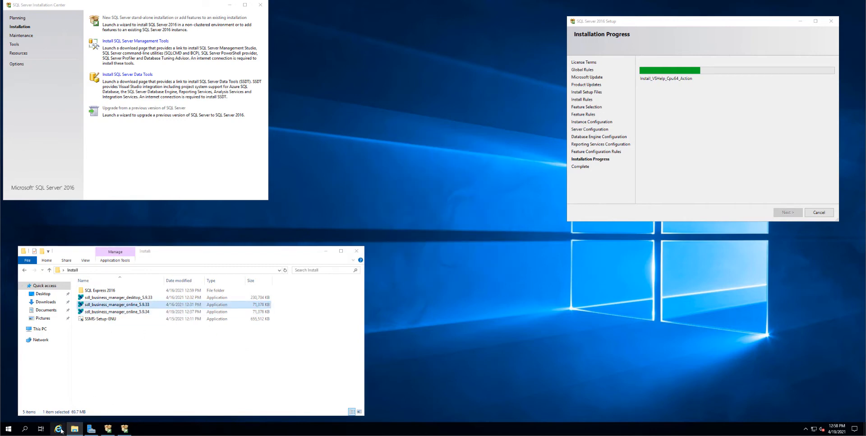
In Internet Explorer, search Bing for 'net 5' and open the .NET 5.0 download page
left_click(60, 429)
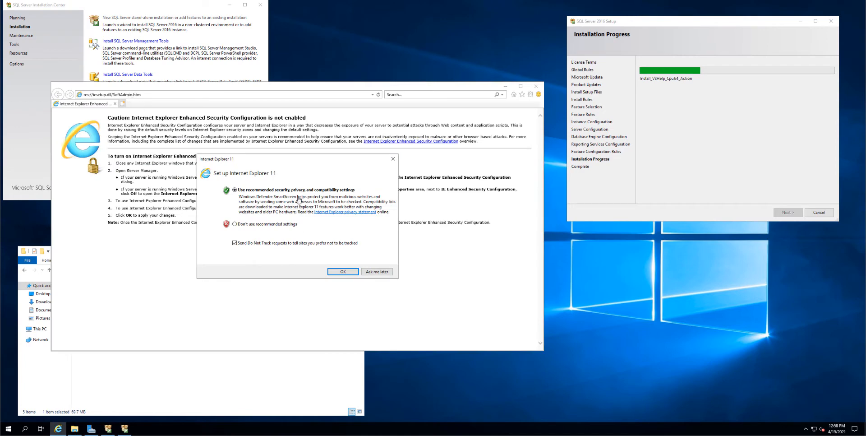
left_click(342, 273)
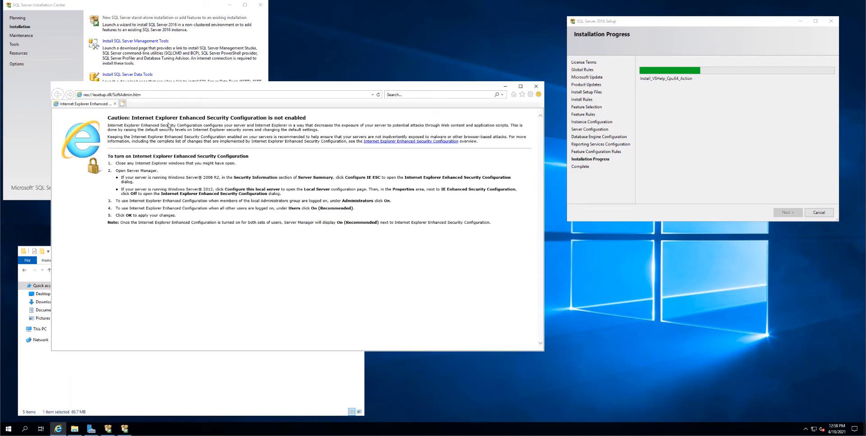
left_click(134, 94)
type("net 5 core")
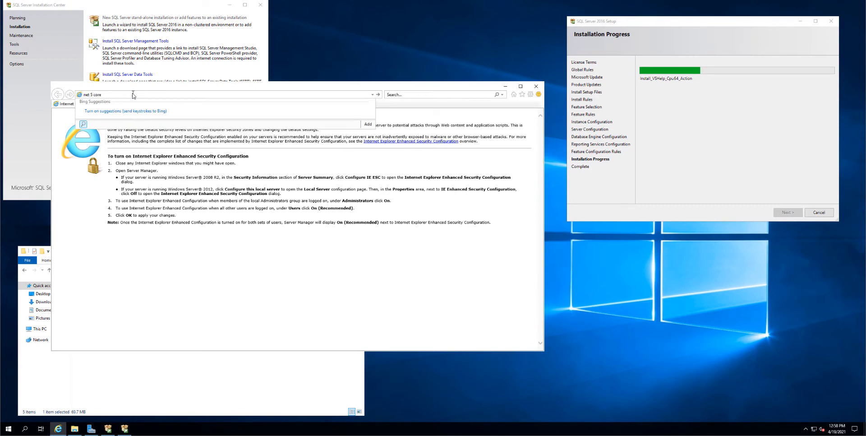
key("Return")
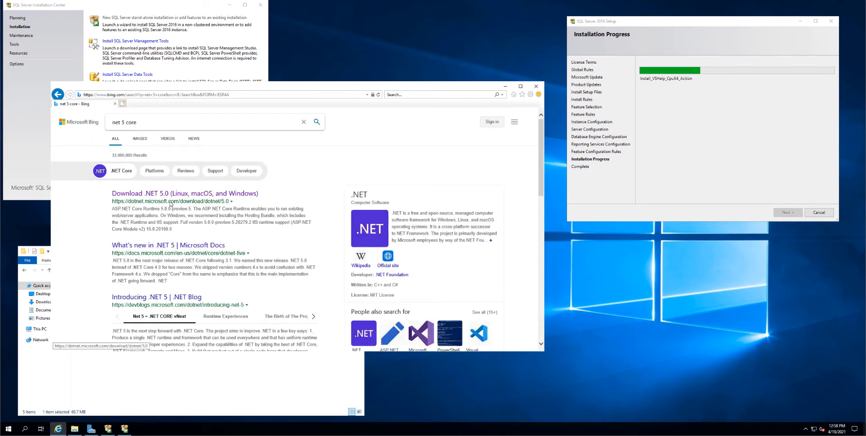
left_click(146, 195)
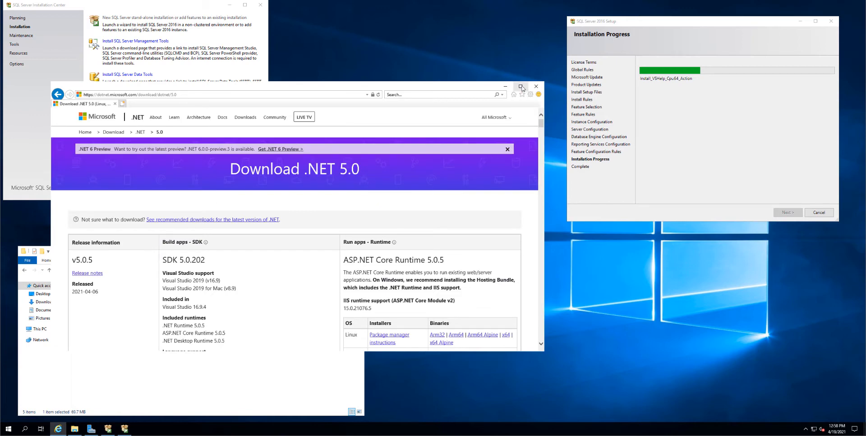
Find version 5.0.0 on the page, download and run its Hosting Bundle, and accept the license terms
double_click(428, 260)
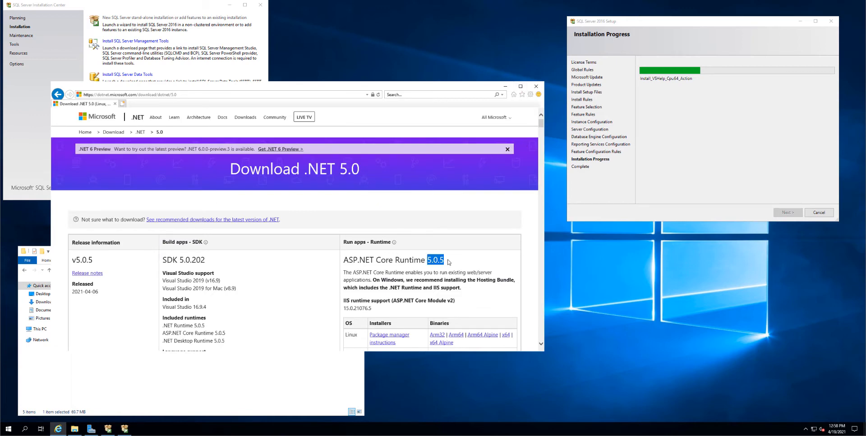
left_click(480, 259)
key("ctrl+f")
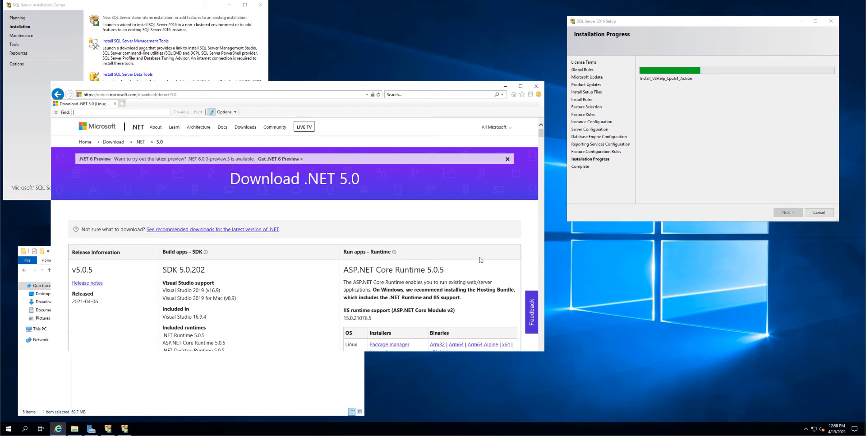
type("5.0.0.")
scroll(375, 317, "down", 5)
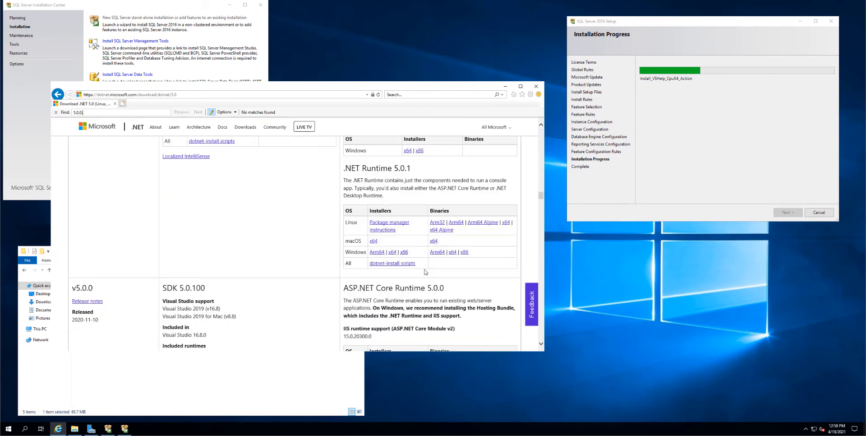
scroll(389, 221, "up", 2)
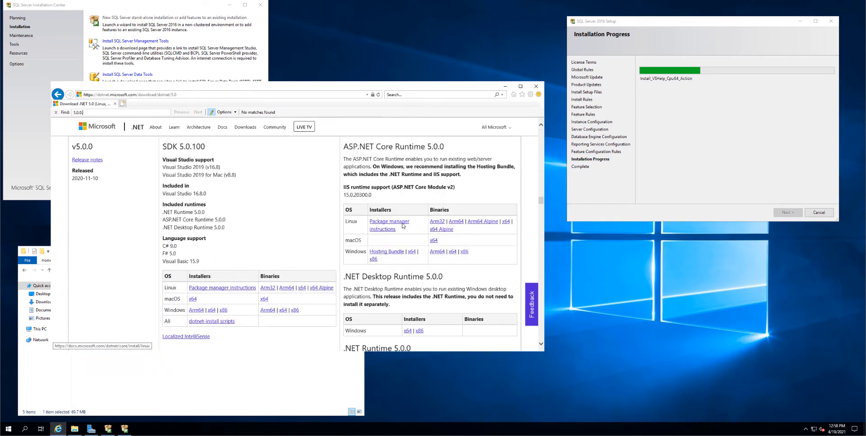
left_click(387, 252)
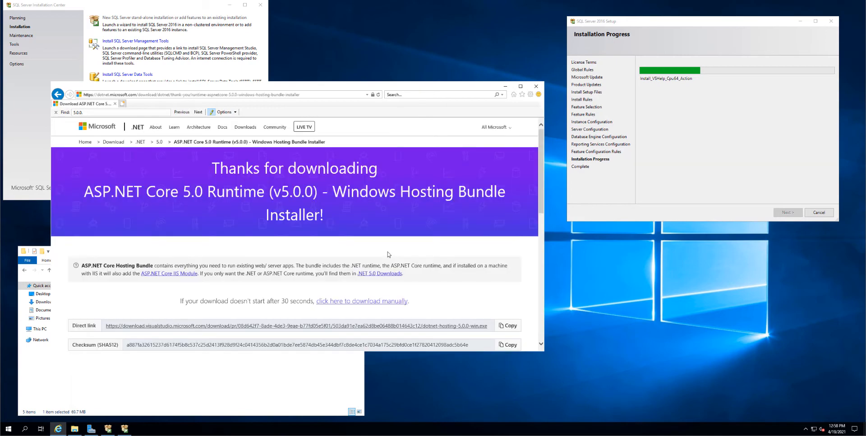
left_click(378, 344)
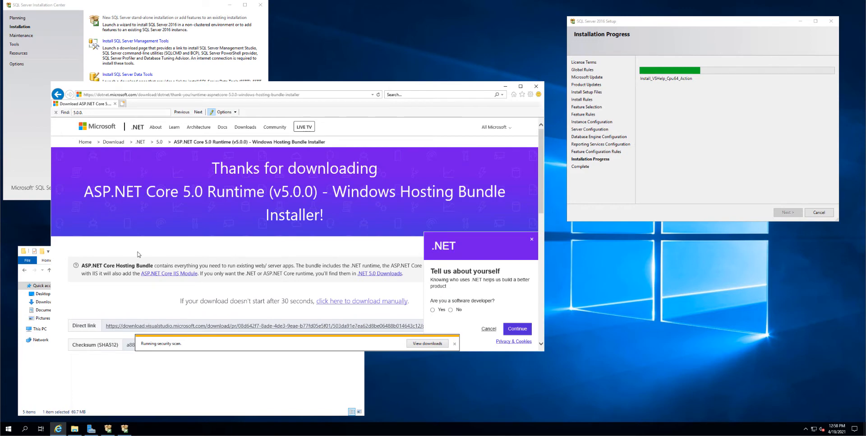
key("alt+Left")
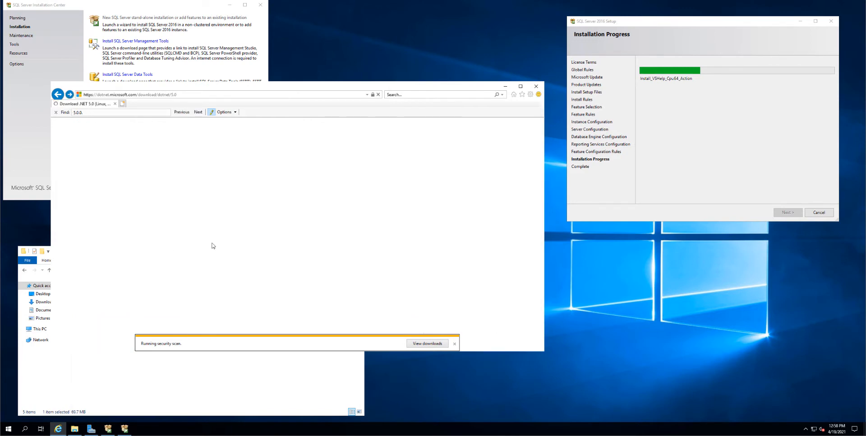
left_click(442, 247)
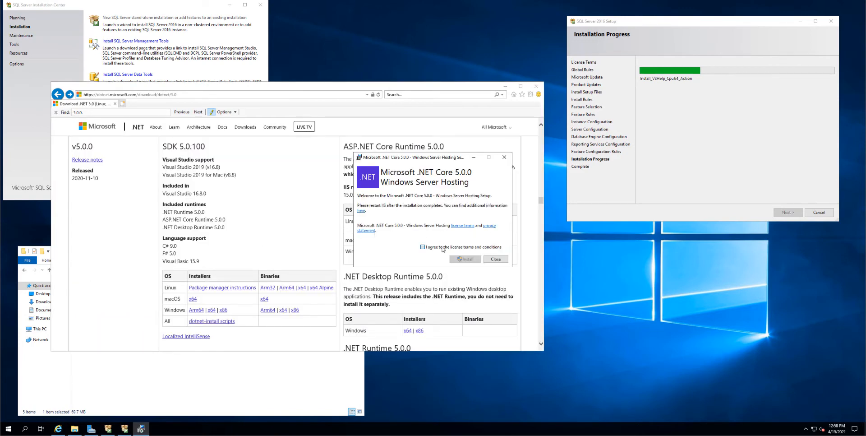
Install .NET Core 5.0.0 Windows Server Hosting, approving the UAC prompt, and close the finished installer
left_click(464, 259)
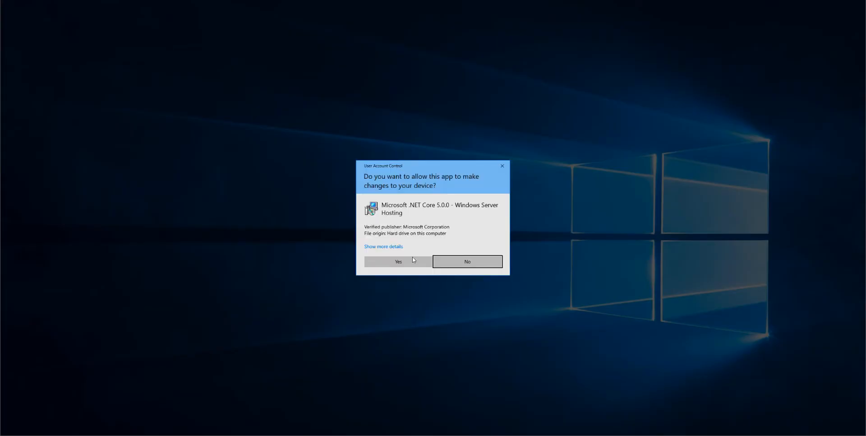
left_click(412, 260)
left_click_drag(389, 158, 638, 260)
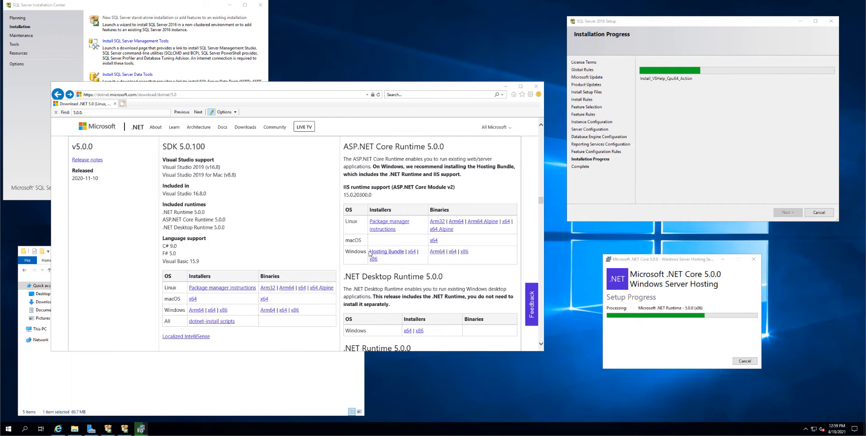
left_click_drag(368, 254, 406, 253)
left_click(404, 262)
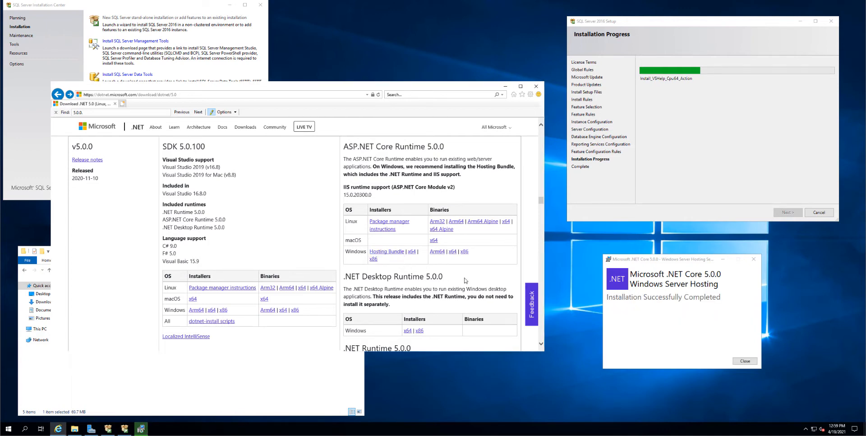
left_click(744, 360)
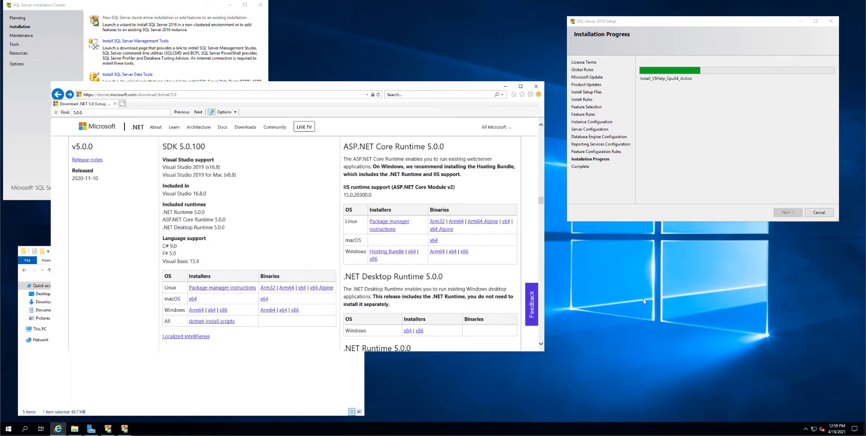
Close the browser and accept the license agreement in the Trados Business Manager Online v6 wizard
left_click(534, 86)
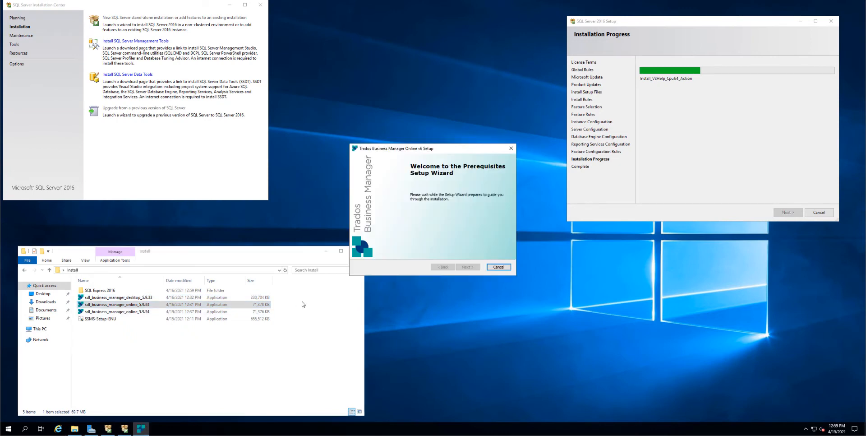
left_click(472, 268)
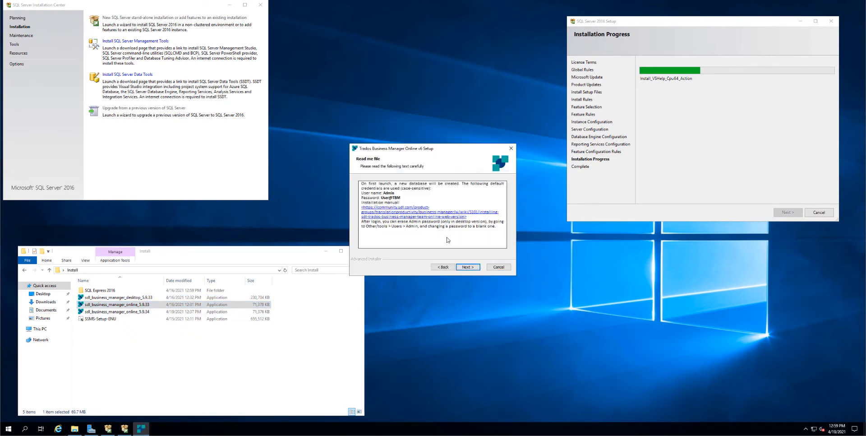
left_click(469, 268)
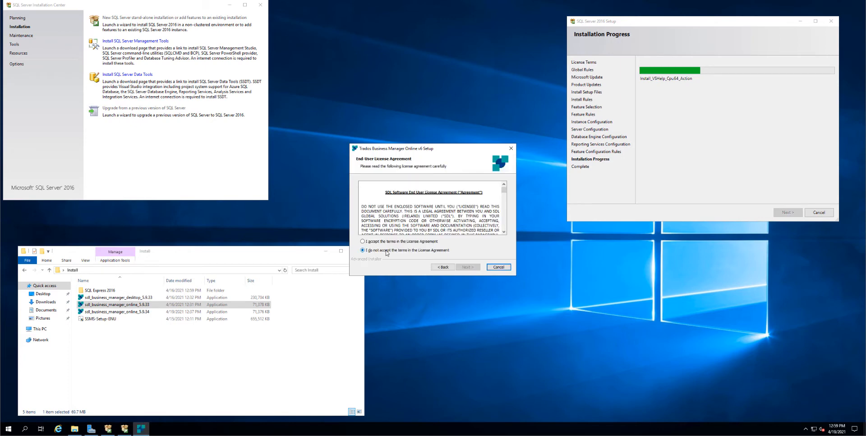
left_click(389, 241)
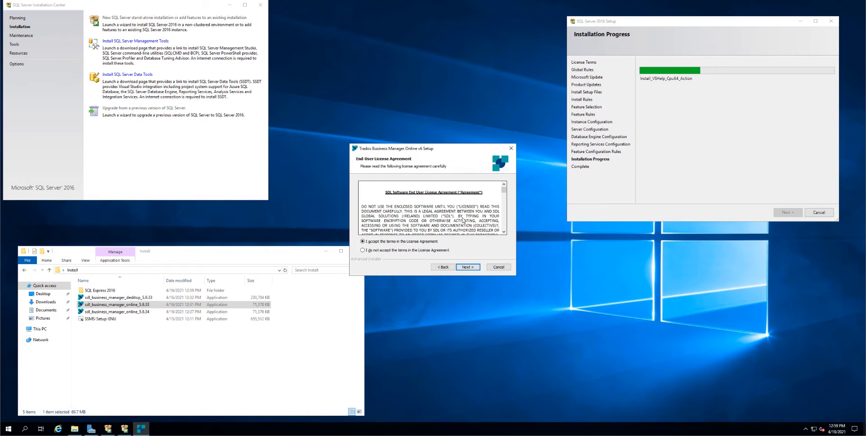
left_click(466, 267)
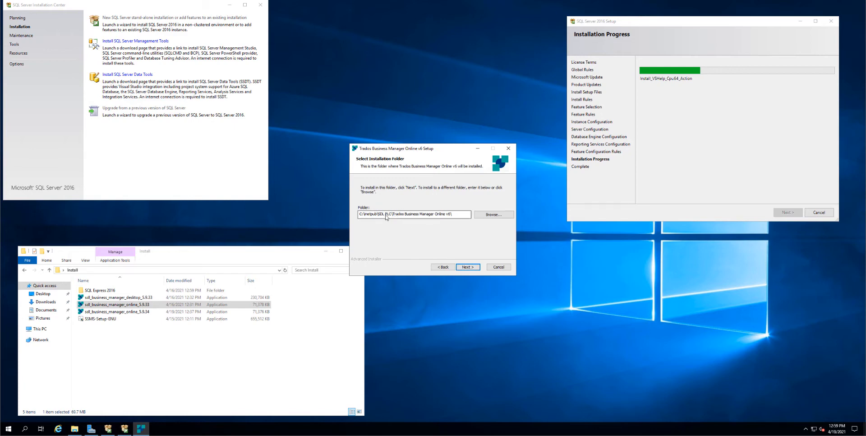
Replace the vendor subfolders in the install path with 'TBM' and begin the installation
left_click_drag(378, 217, 453, 221)
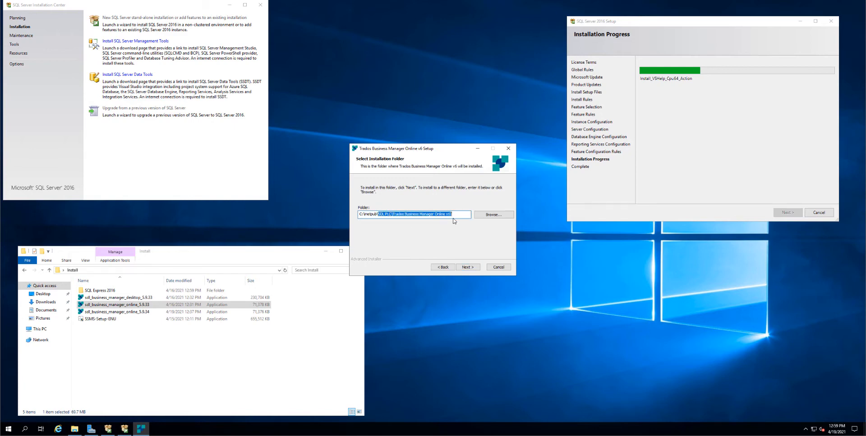
type("TBM6")
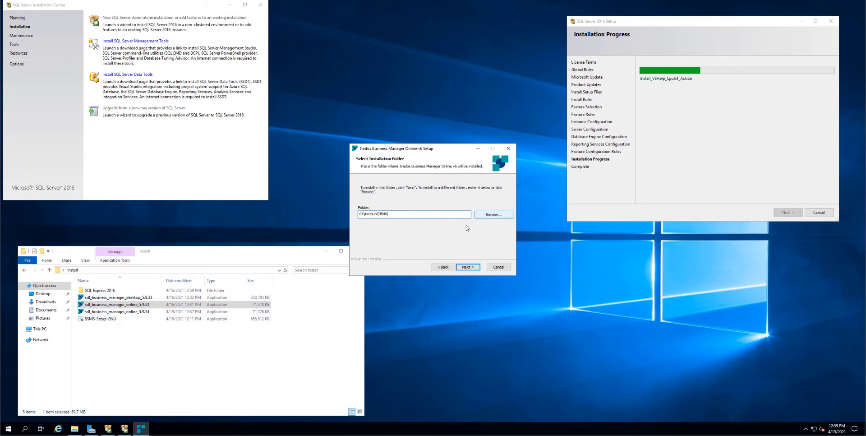
left_click(468, 267)
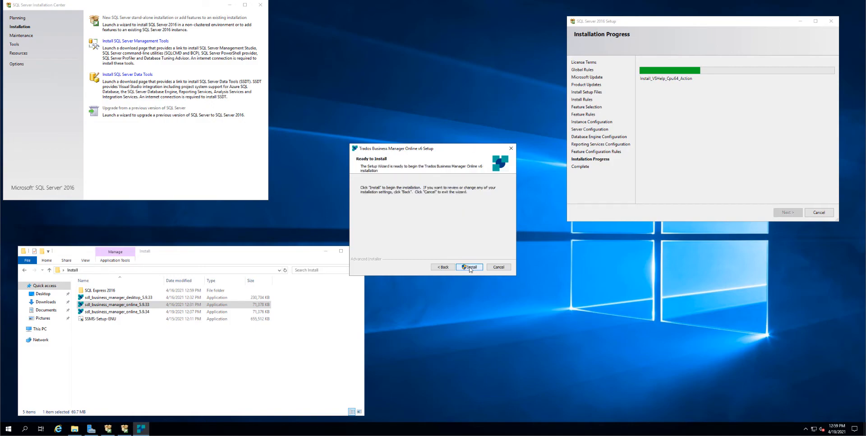
left_click(469, 267)
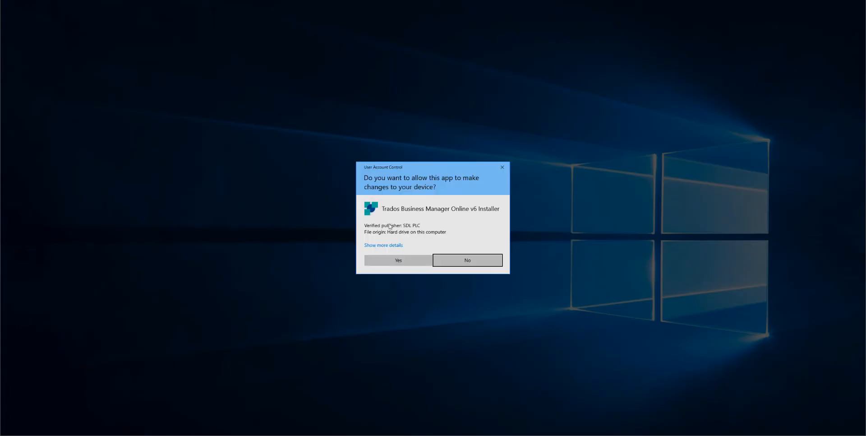
Approve the installer's UAC prompt, close SQL Server Installation Center, and browse Explorer to C:\inetpub
left_click(390, 260)
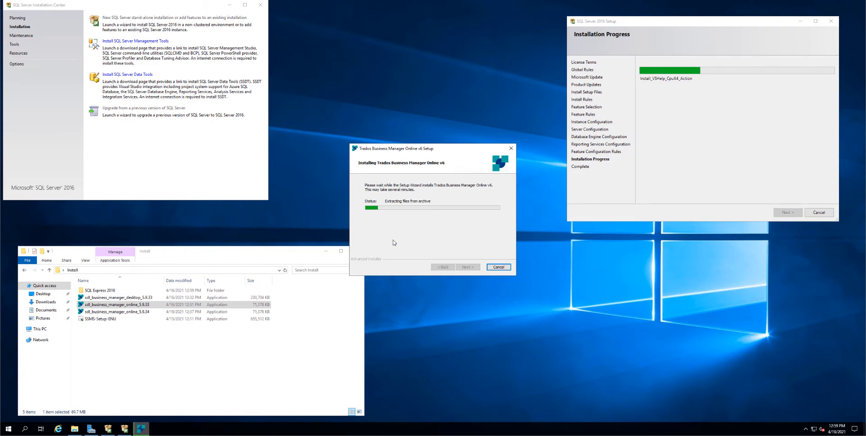
left_click(258, 6)
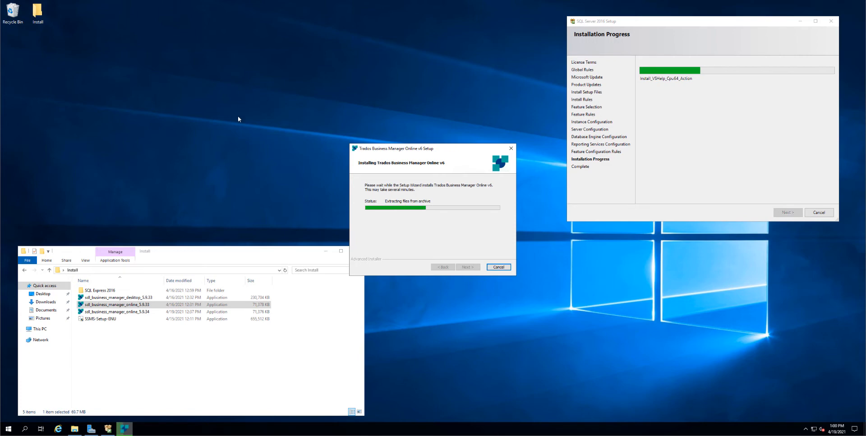
left_click(38, 330)
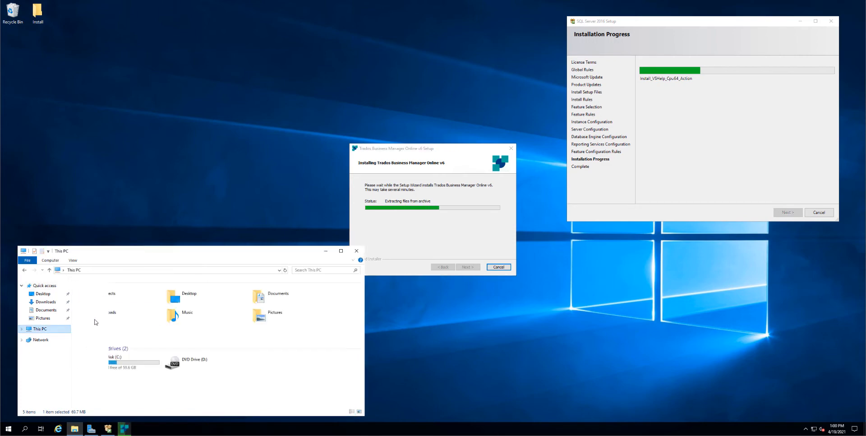
double_click(114, 361)
double_click(93, 291)
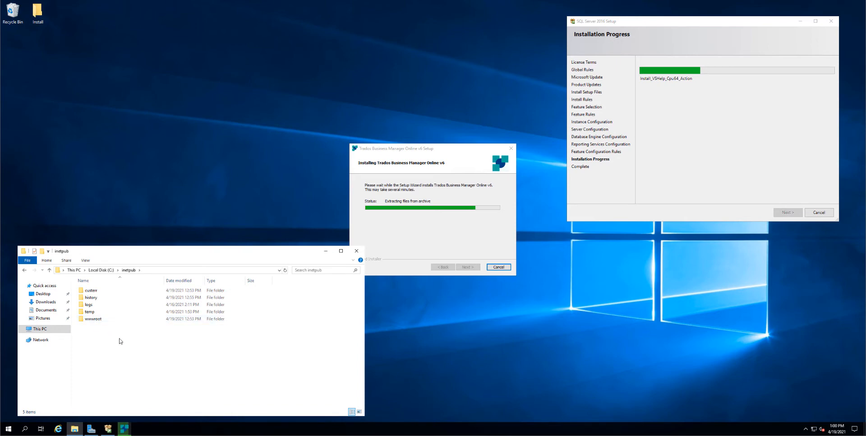
Move the Trados setup dialog aside and finish the wizard once installation completes
left_click(436, 151)
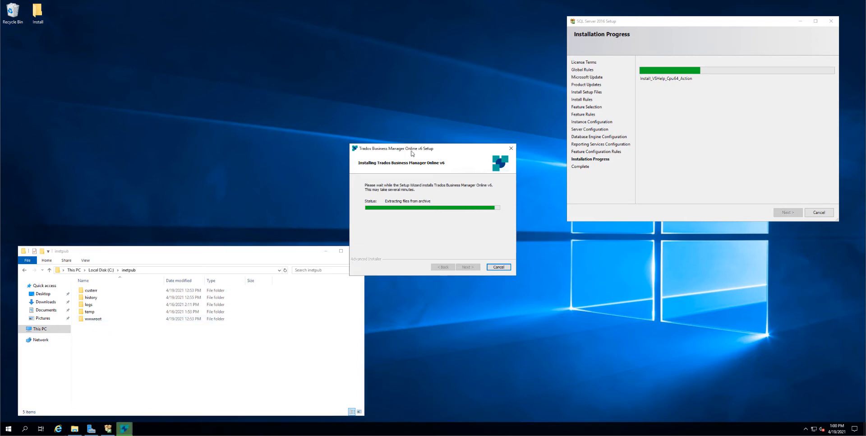
left_click_drag(412, 149, 418, 81)
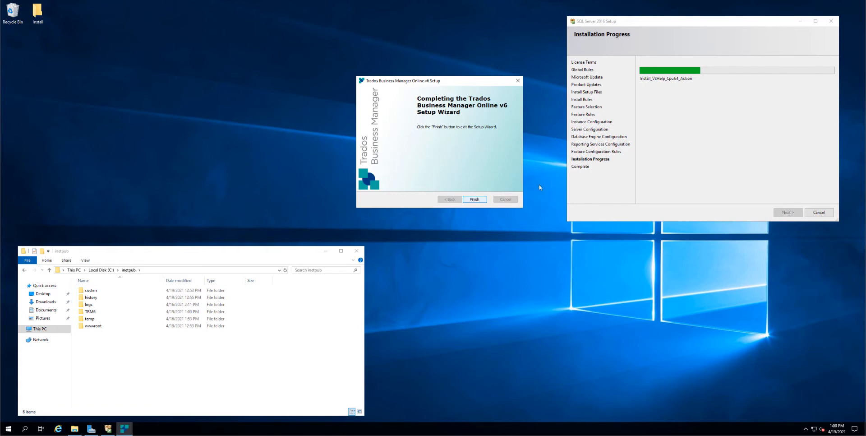
left_click(723, 120)
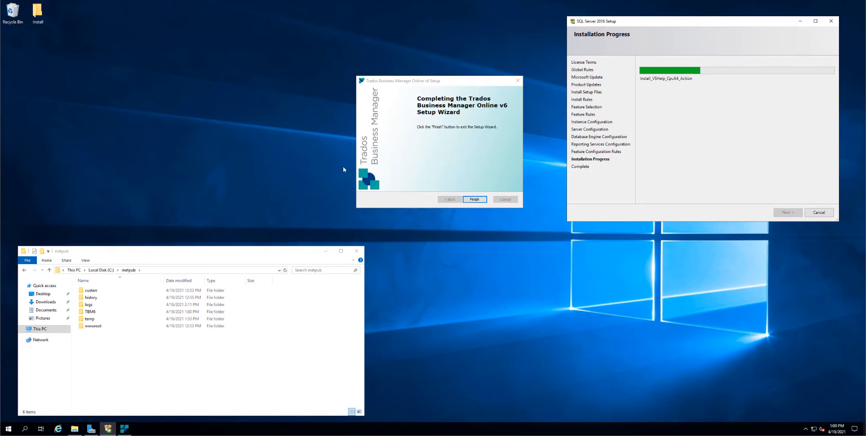
left_click(481, 201)
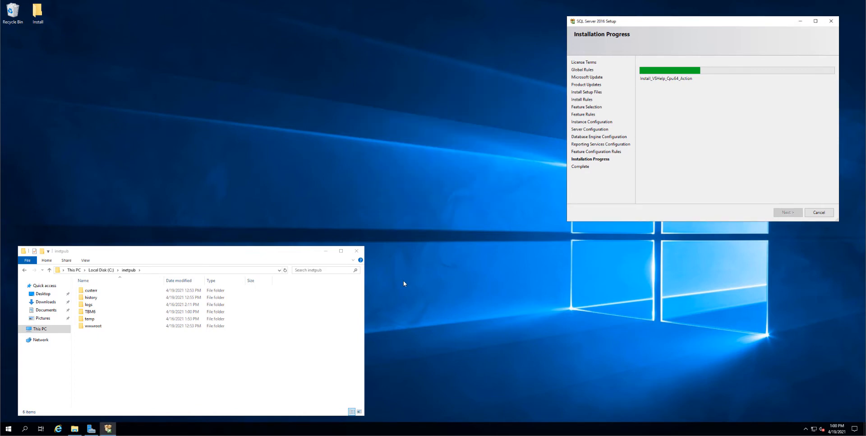
Open C:\inetpub\TBM6\Licensor in a taller Explorer window and run TBM_Licensor.exe
double_click(90, 311)
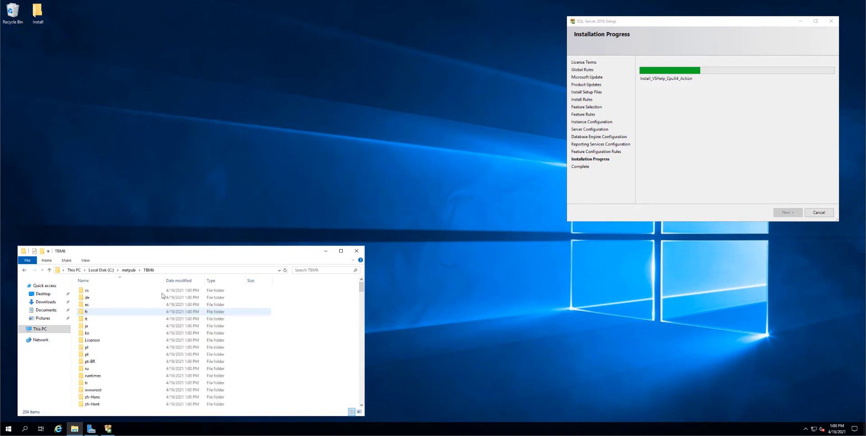
left_click_drag(151, 247, 148, 80)
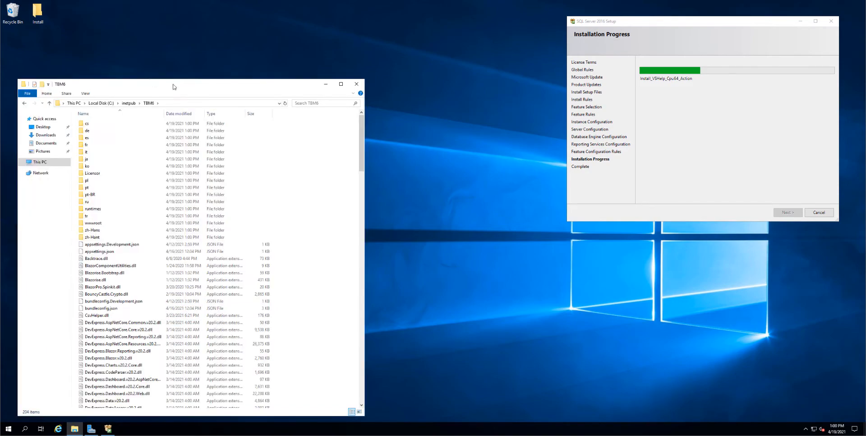
left_click_drag(363, 138, 357, 121)
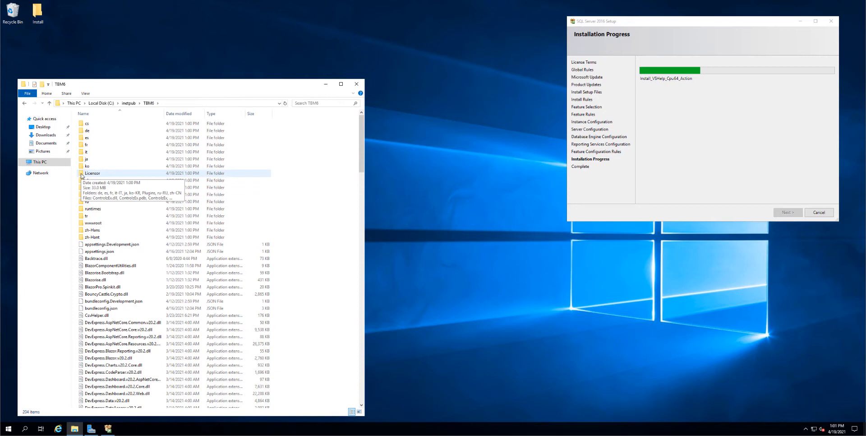
left_click(93, 175)
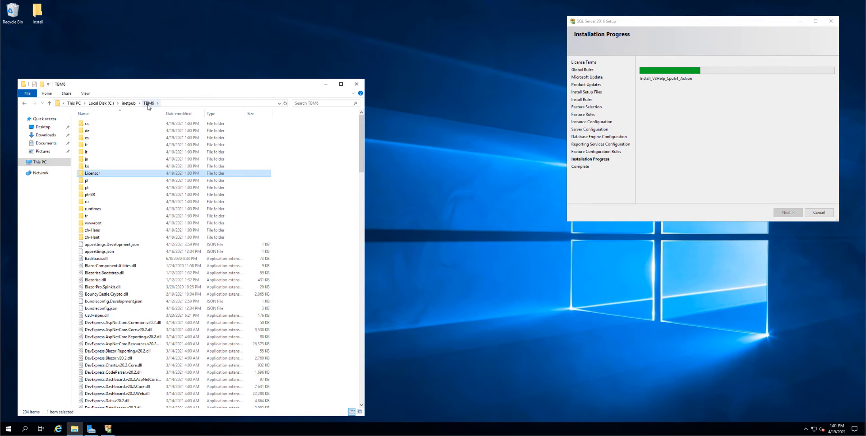
double_click(93, 174)
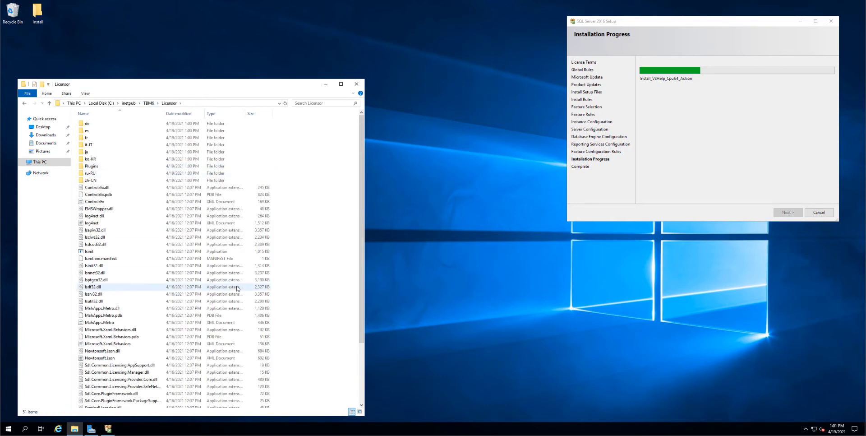
scroll(226, 270, "down", 4)
double_click(161, 382)
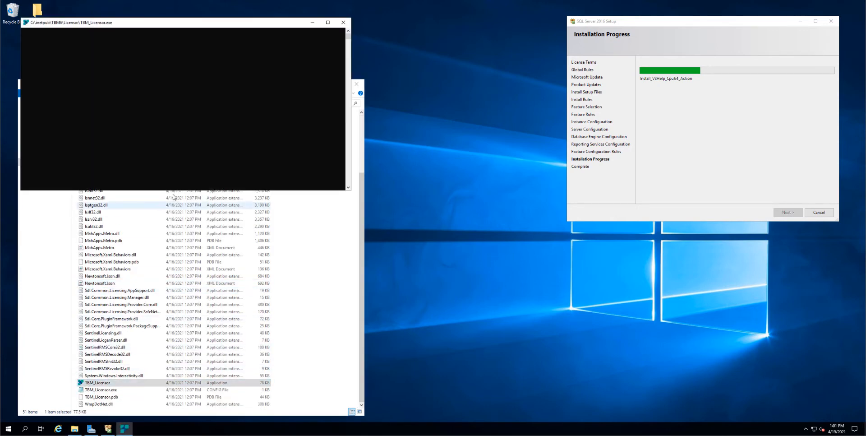
Move the licensor console aside and look over its Unlicensed status details
left_click_drag(121, 25, 218, 30)
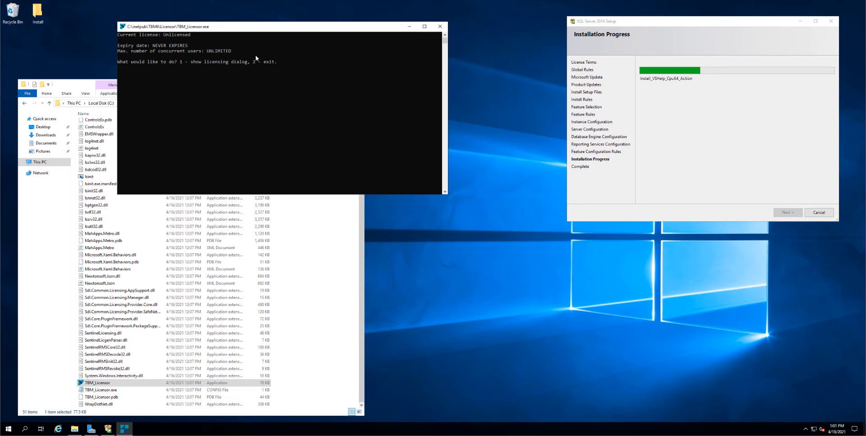
left_click_drag(123, 34, 231, 52)
left_click(235, 52)
Choose option 1 to open licensing, back out of online activation, then exit the licensor
type("1")
key("Return")
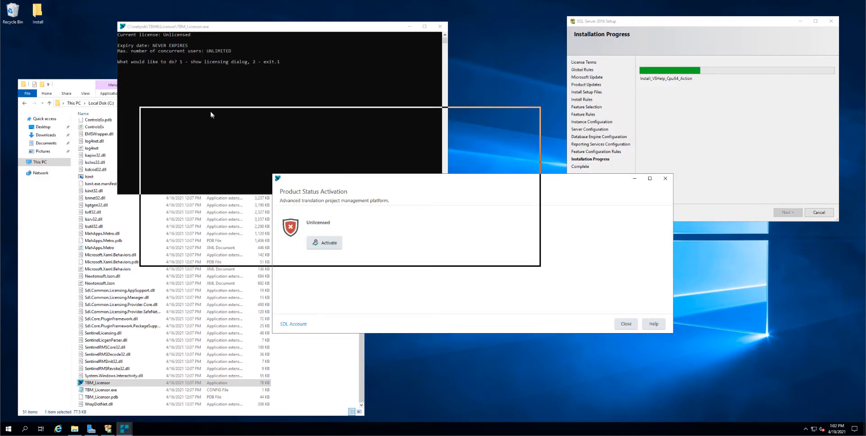
left_click(186, 169)
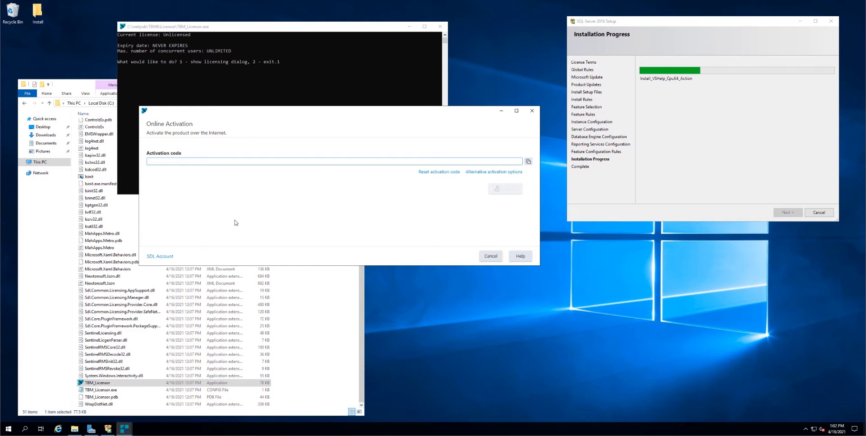
left_click(494, 260)
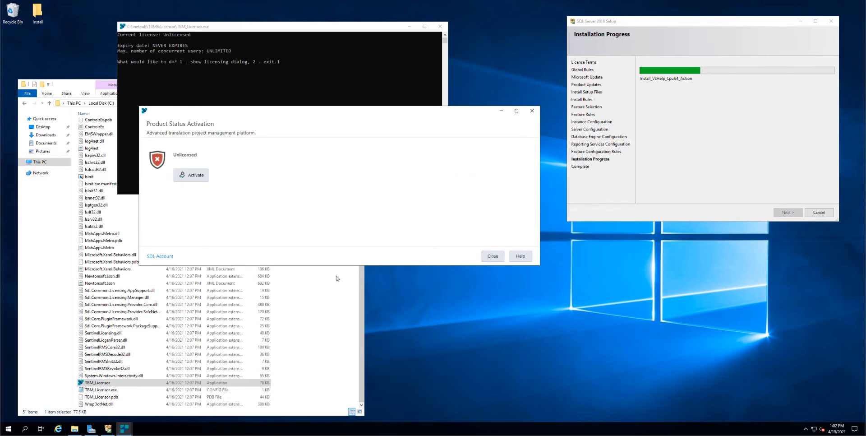
left_click(494, 253)
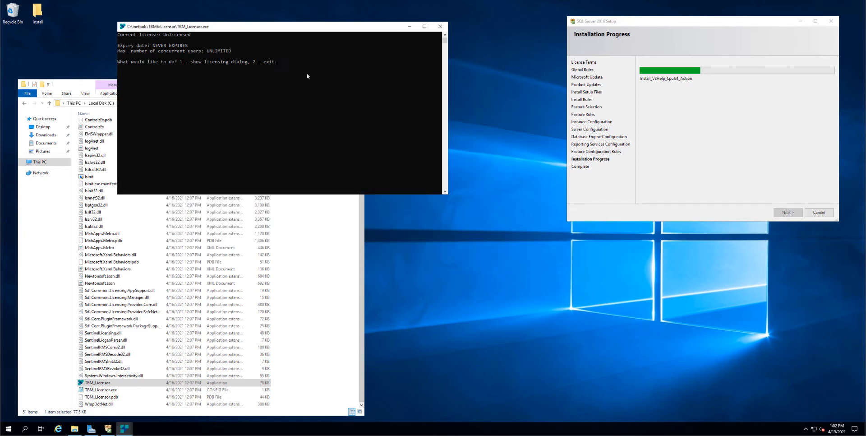
key("Return")
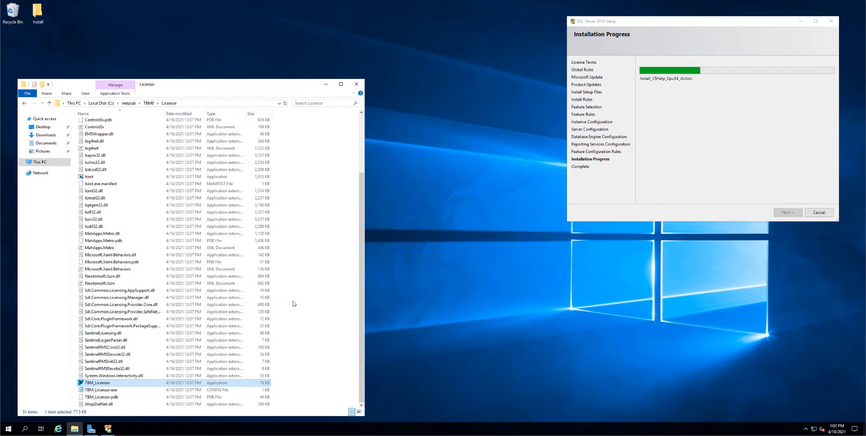
Return to TBM6, select appsettings.json and appsettings.Development.json, then bring up Server Manager
scroll(316, 293, "up", 4)
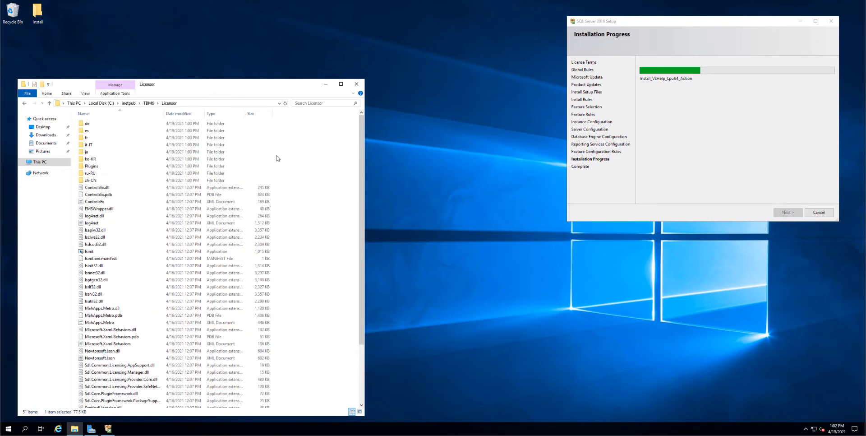
left_click(148, 103)
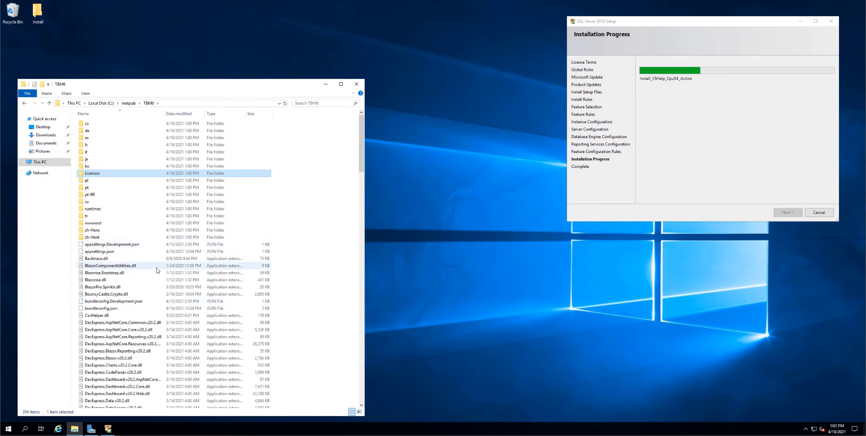
left_click(108, 252)
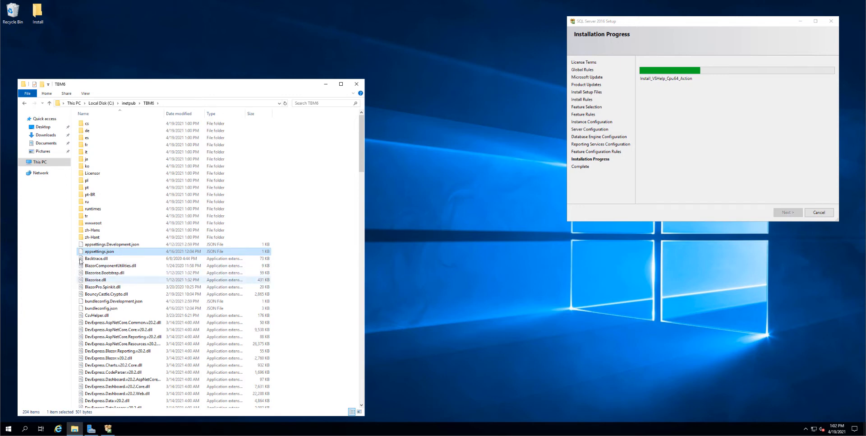
left_click(314, 276)
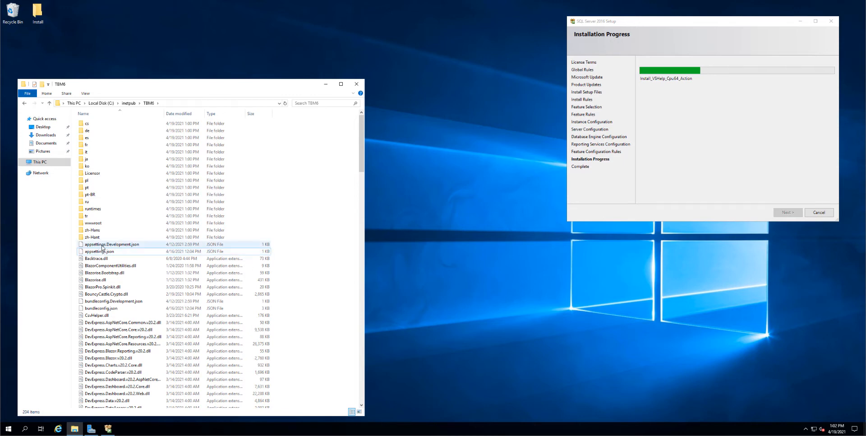
left_click(247, 243)
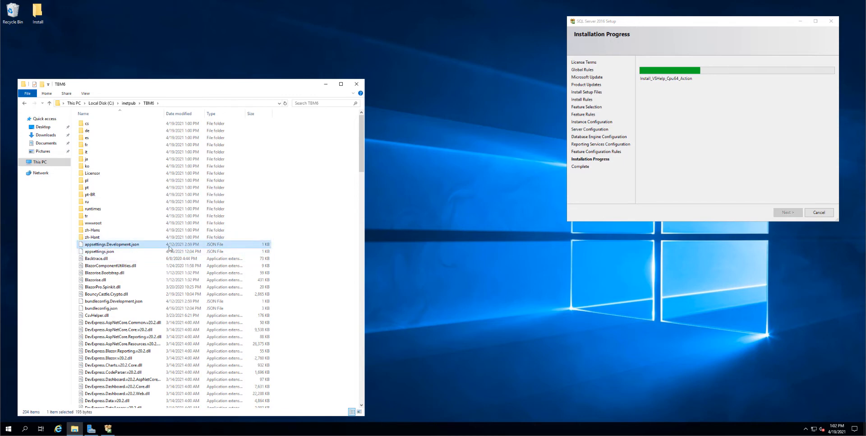
left_click(310, 253)
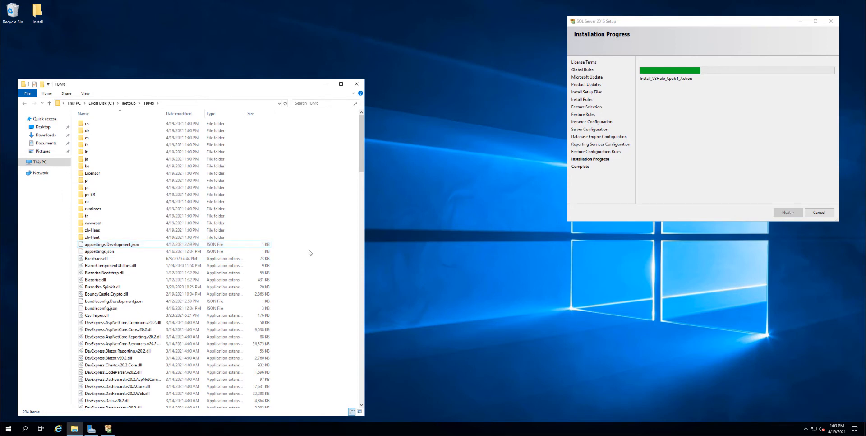
left_click(86, 244)
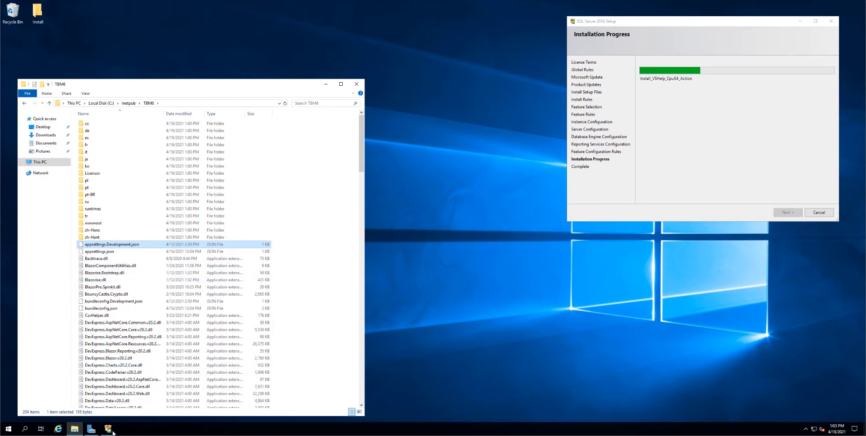
left_click(91, 429)
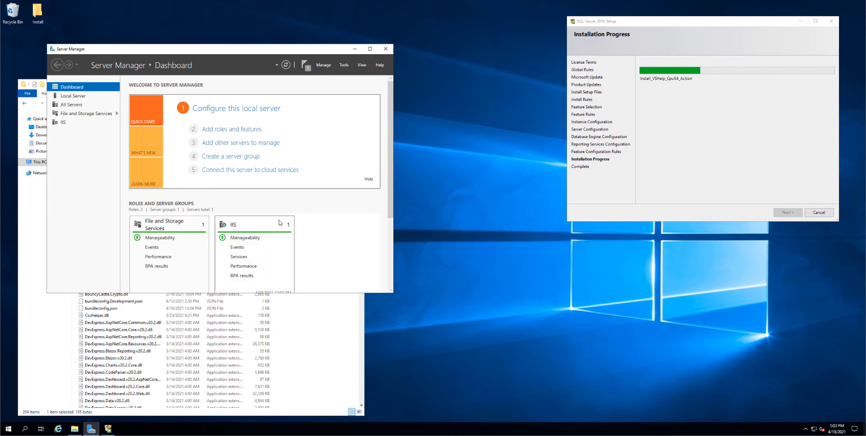
Launch IIS Manager from Tools, enlarge its window, and open Default Web Site under the server's Sites
left_click(343, 66)
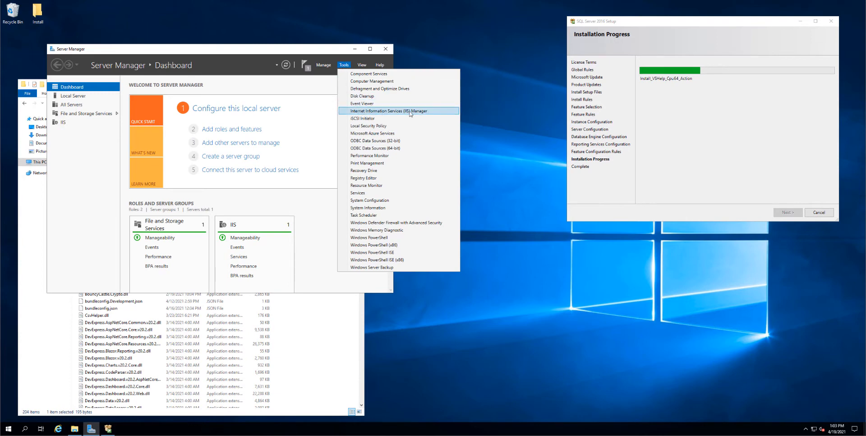
left_click(373, 111)
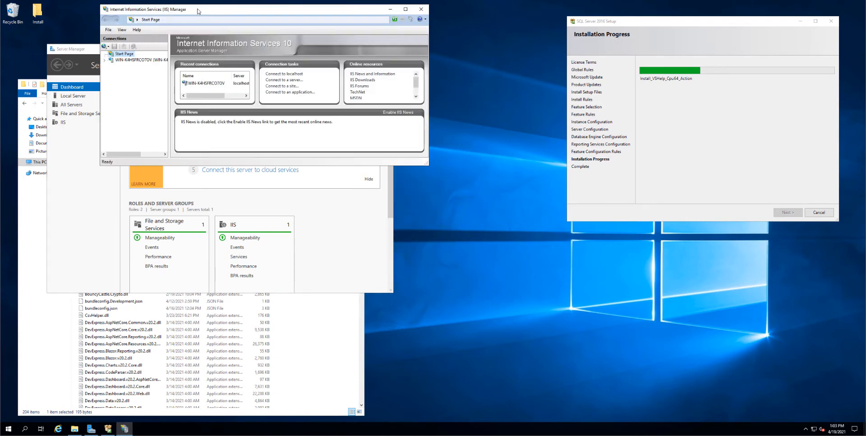
left_click_drag(200, 9, 310, 180)
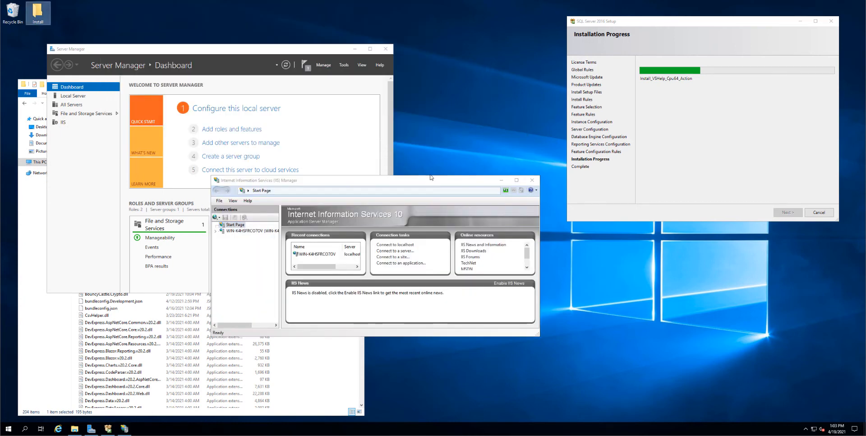
left_click_drag(431, 176, 431, 93)
left_click(236, 148)
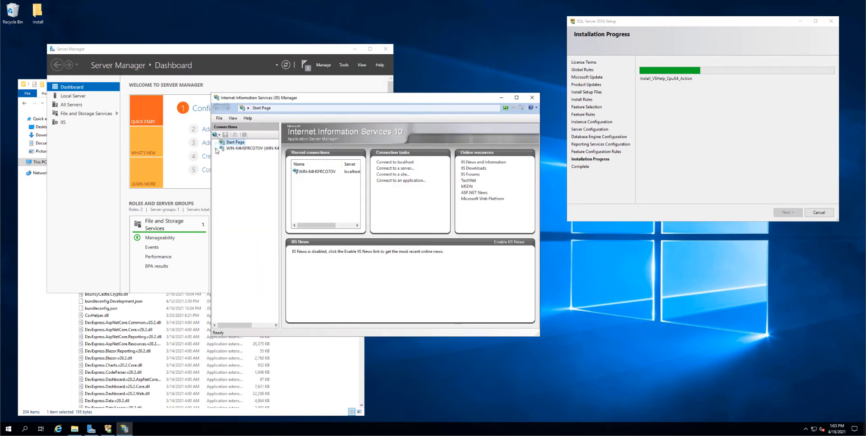
left_click(222, 161)
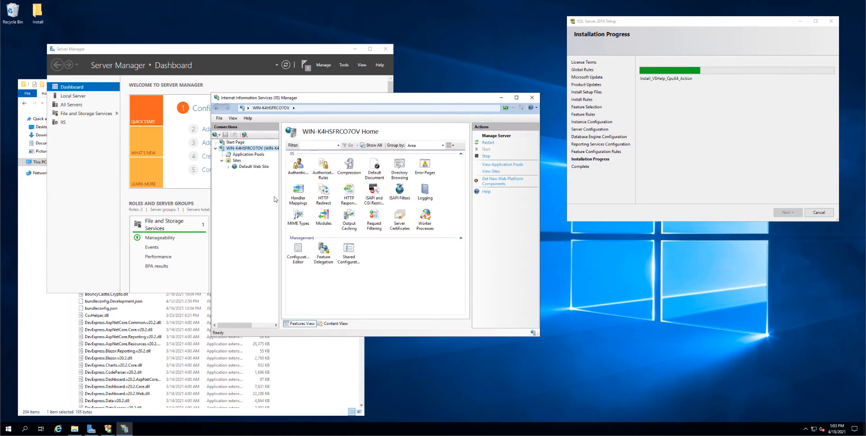
left_click(259, 168)
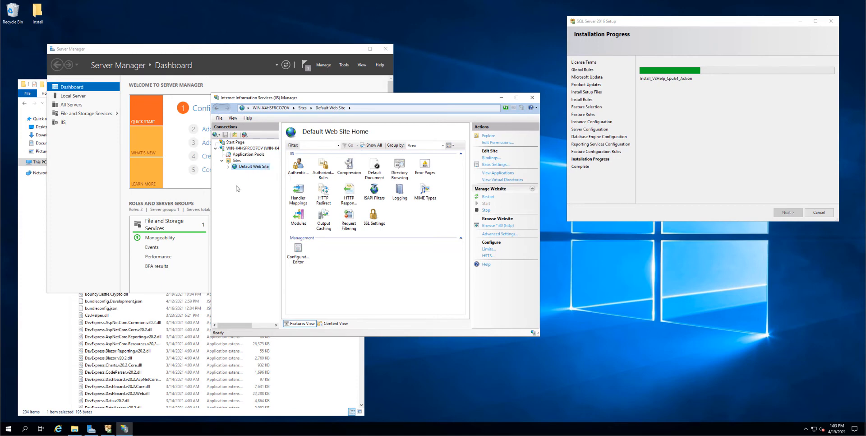
Start adding a website from the Sites menu and name it TBM
right_click(236, 161)
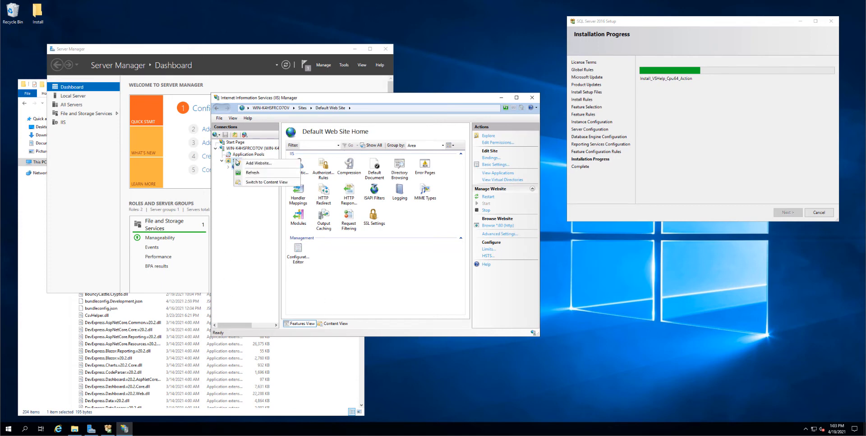
left_click(247, 163)
left_click(441, 319)
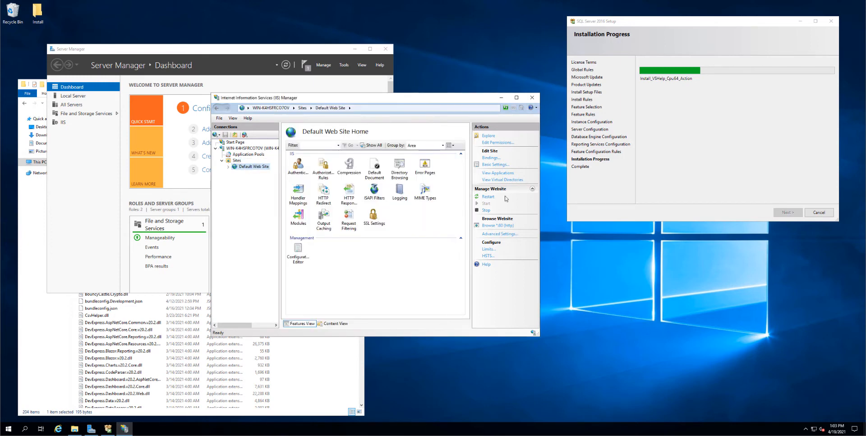
right_click(235, 161)
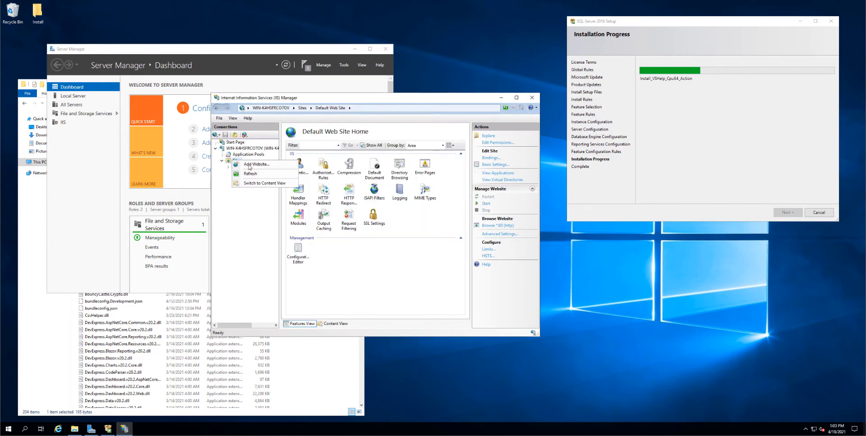
left_click(250, 165)
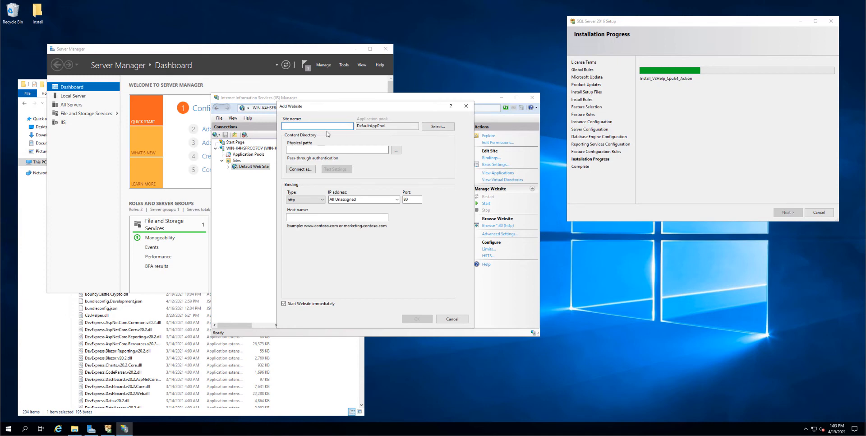
type("TBM")
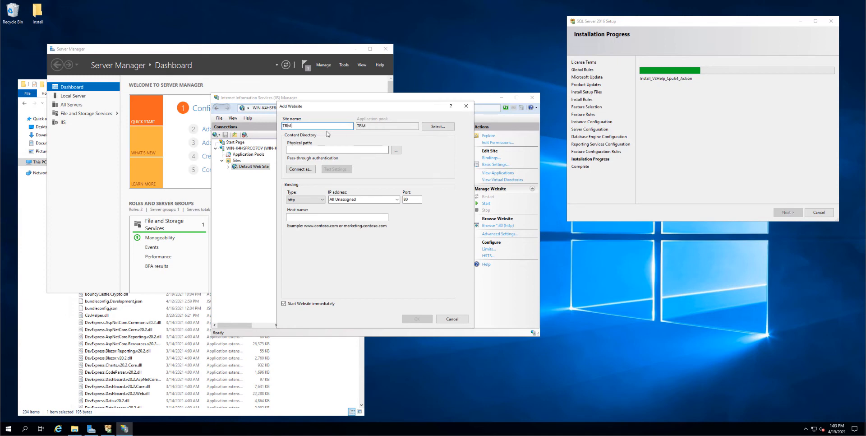
Set the site's physical path to C:\inetpub\TBM6
left_click(396, 150)
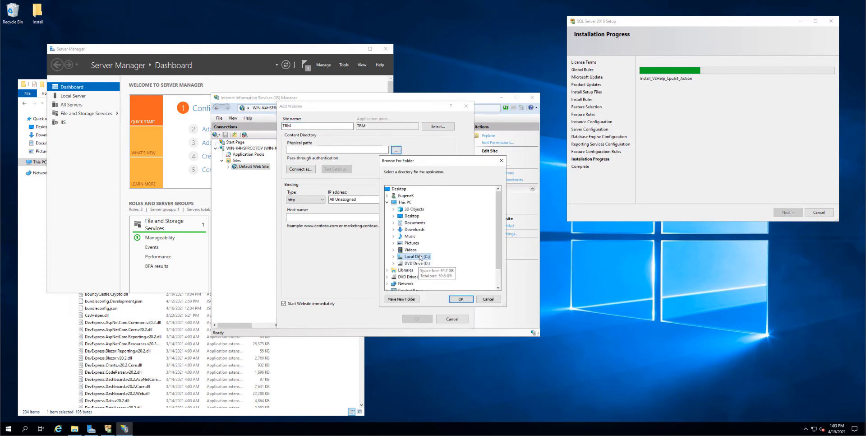
left_click(416, 256)
left_click(418, 242)
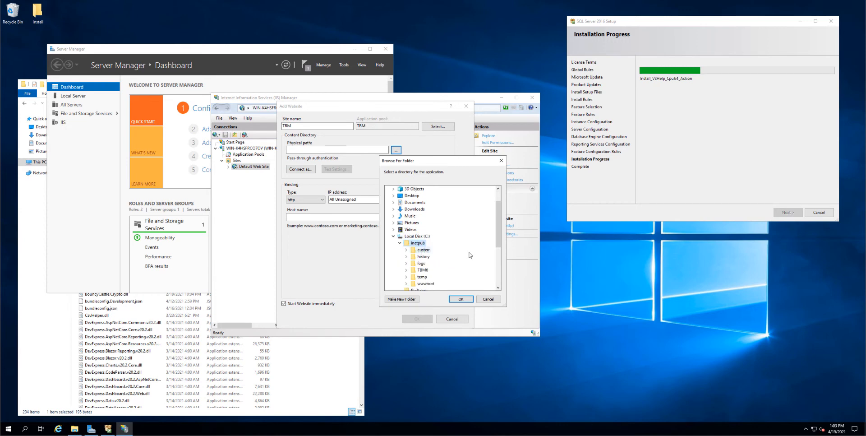
double_click(423, 270)
left_click(460, 298)
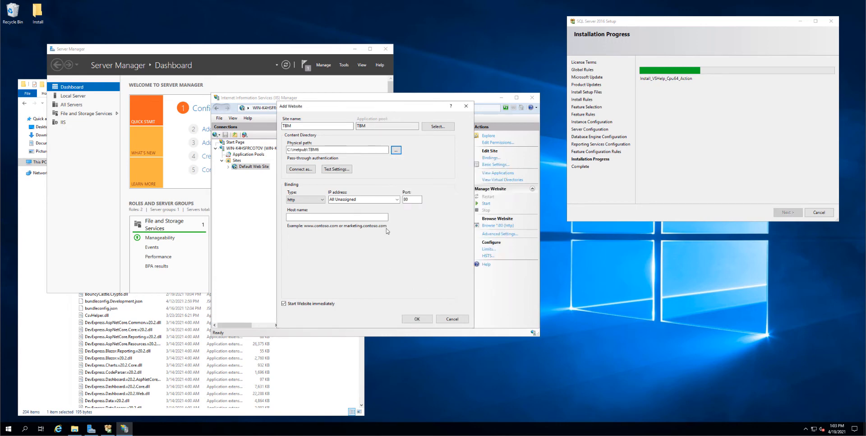
Change the binding type to https on port 443 and view the SSL certificates
left_click(303, 200)
left_click(296, 213)
left_click(311, 287)
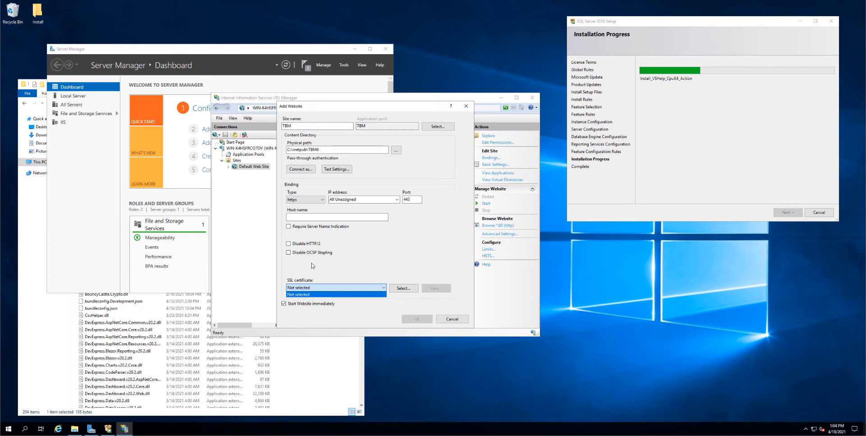
Close the certificate list and set the binding type back to http on port 80
left_click(368, 251)
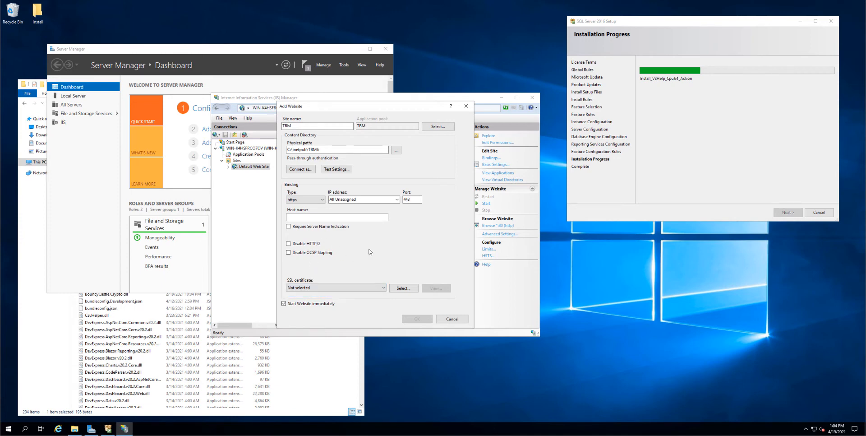
left_click(302, 200)
left_click(300, 206)
key("Tab")
key("Tab")
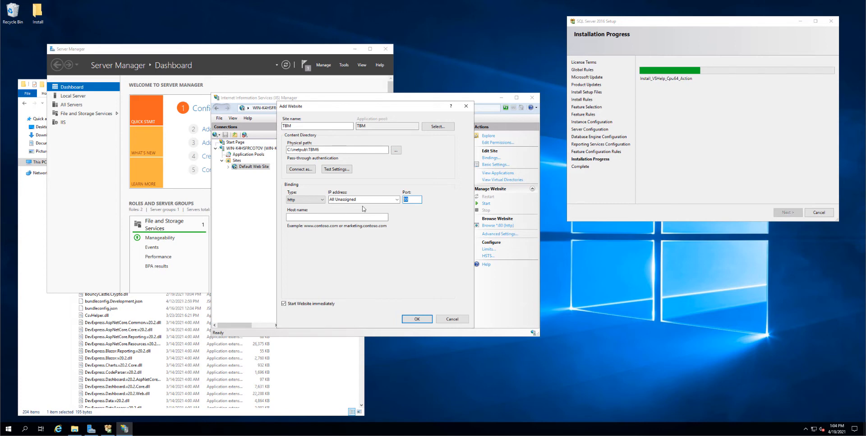
Clear the host name, create the TBM site, and accept the duplicate port 80 binding
left_click(315, 217)
type("tbm.sdhkjdsad.com")
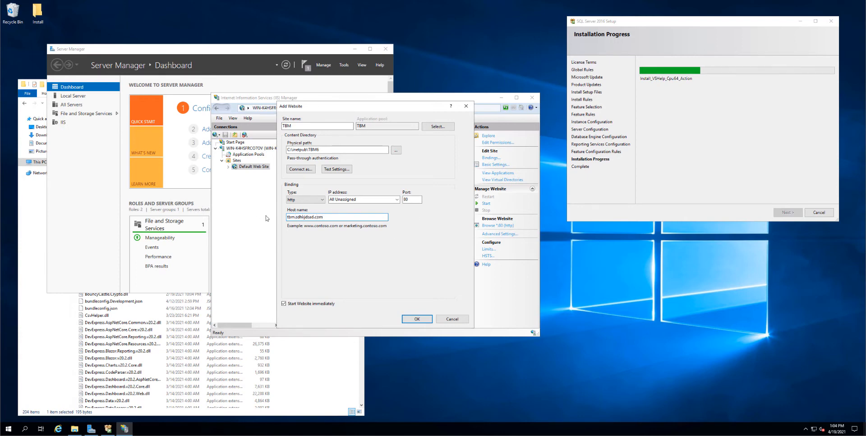
key("ctrl+a")
key("BackSpace")
left_click(416, 320)
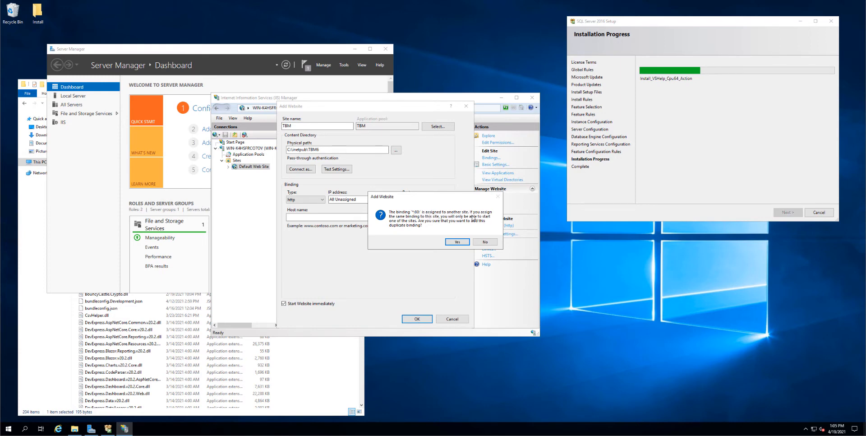
left_click(457, 242)
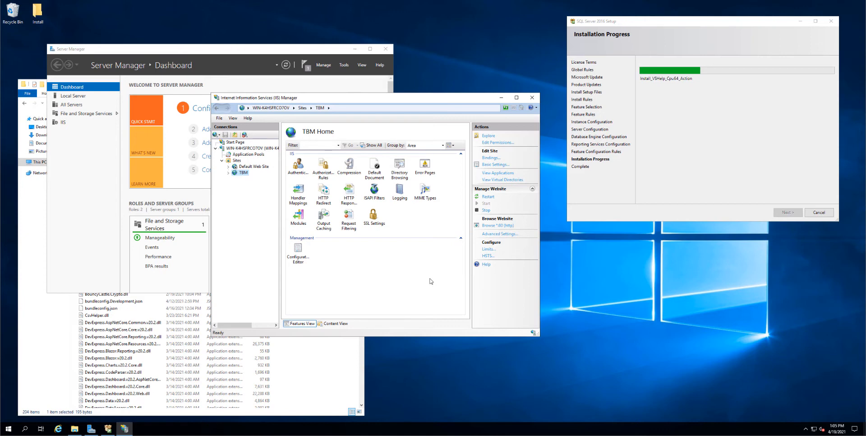
Open appsettings.json from the TBM6 folder in Notepad
left_click(712, 102)
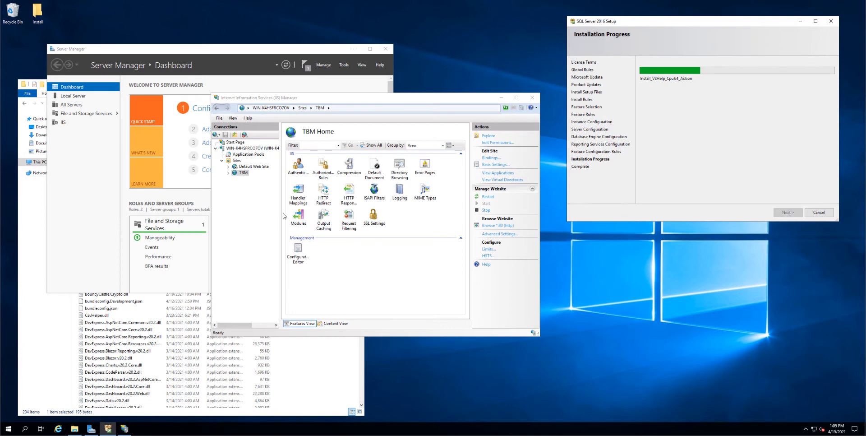
left_click(300, 367)
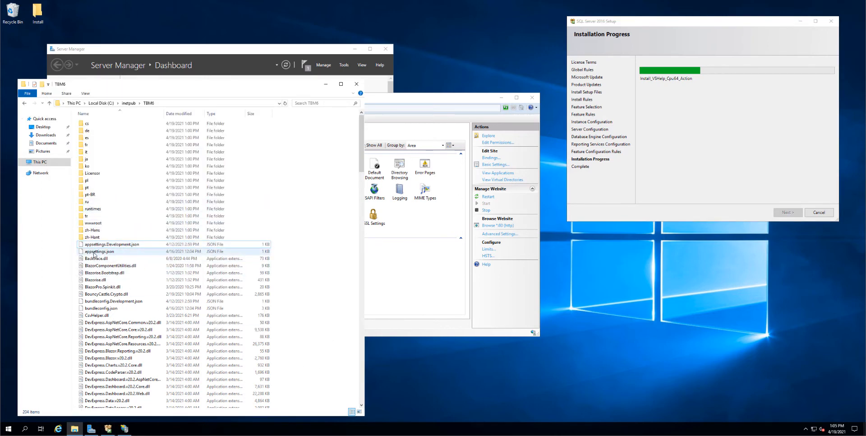
double_click(95, 252)
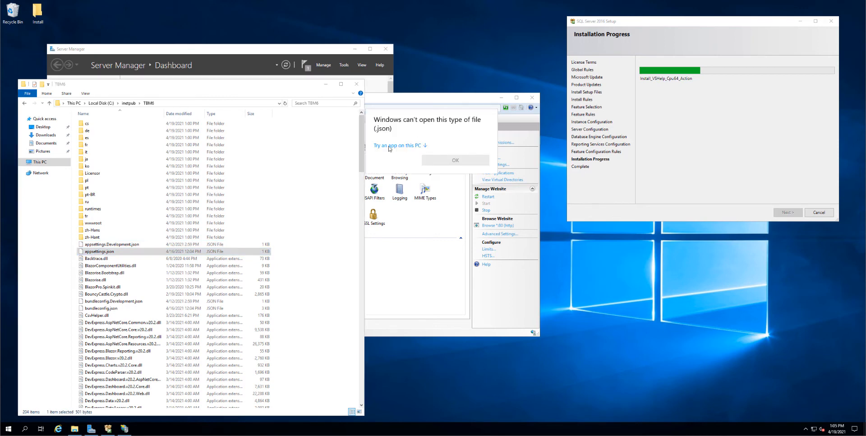
left_click(389, 146)
left_click(400, 172)
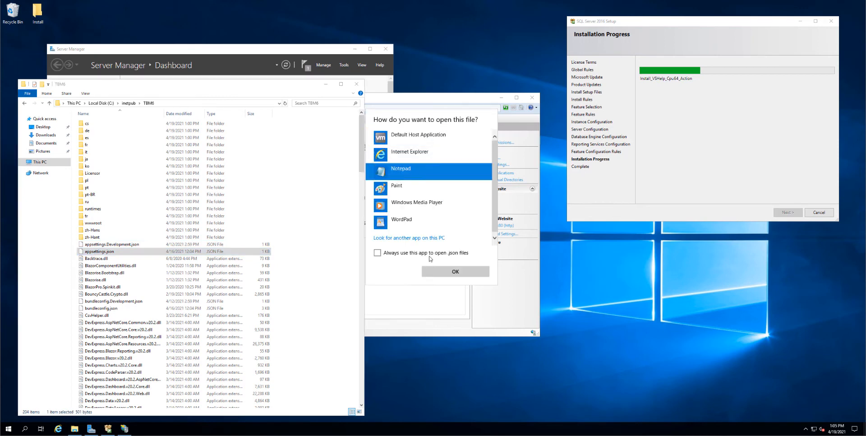
left_click(455, 271)
left_click_drag(149, 52, 277, 55)
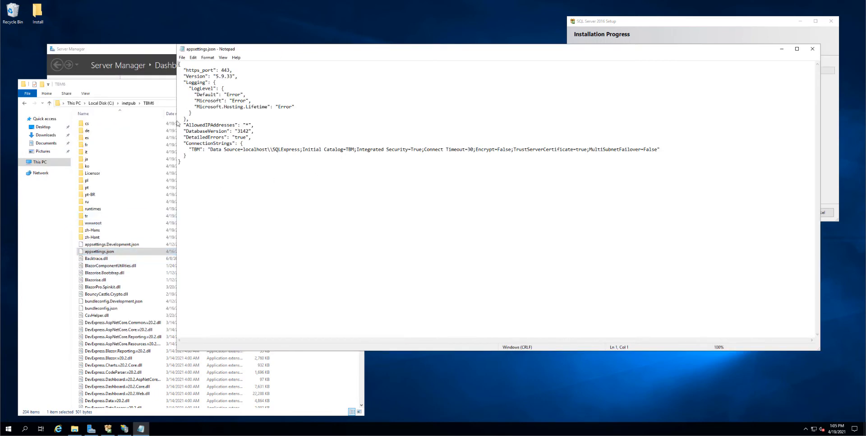
Highlight the AllowedIPAddresses setting and its * value, then bring up SQL Server Setup
left_click_drag(177, 123, 356, 122)
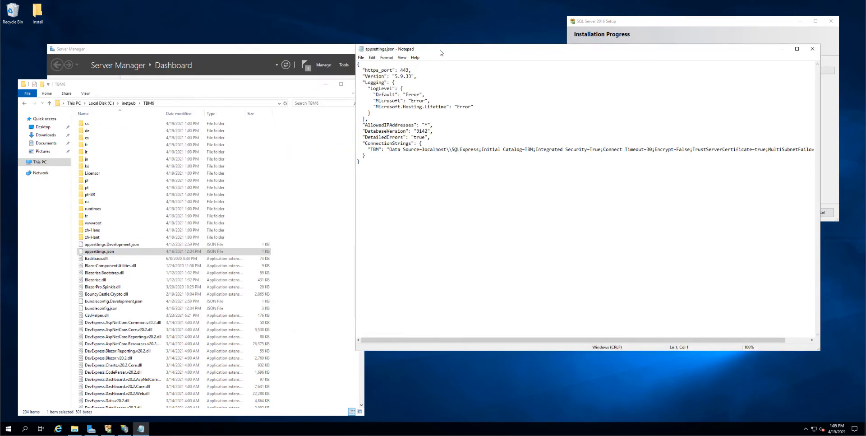
left_click_drag(440, 52, 332, 90)
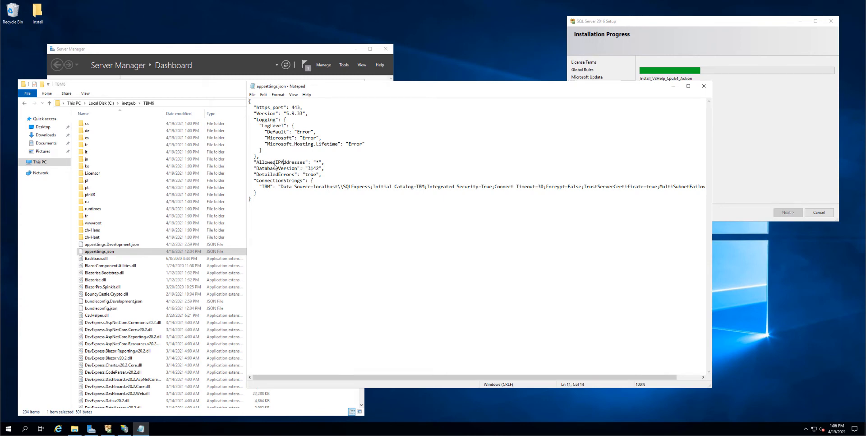
left_click_drag(253, 162, 313, 162)
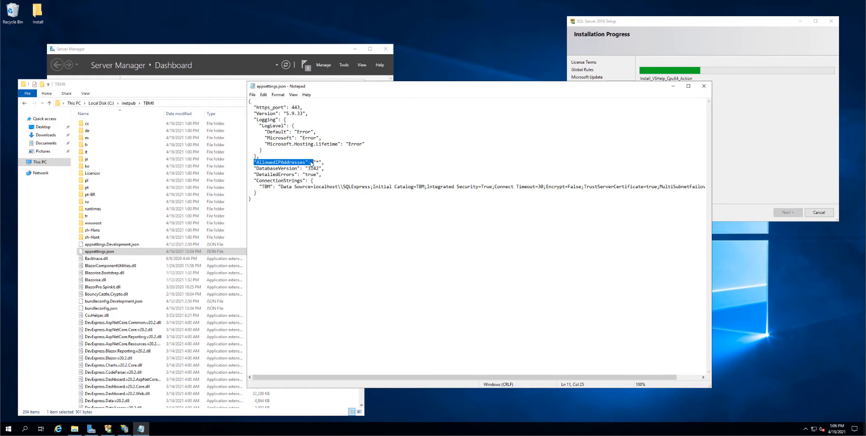
left_click_drag(315, 162, 320, 162)
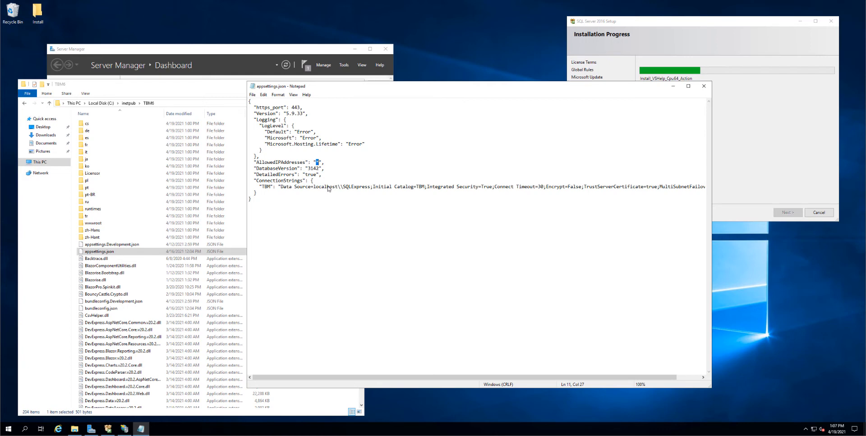
left_click(641, 41)
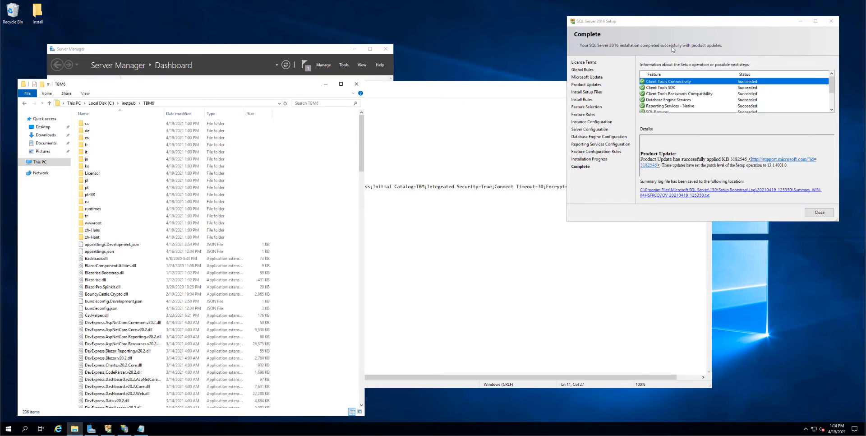
Close SQL Server Setup and paste a "DisableHttps" line below https_port in appsettings.json
left_click(816, 213)
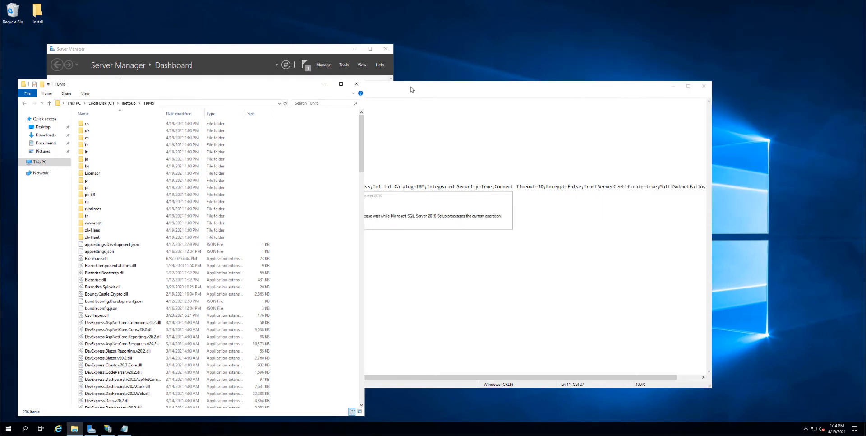
left_click(435, 87)
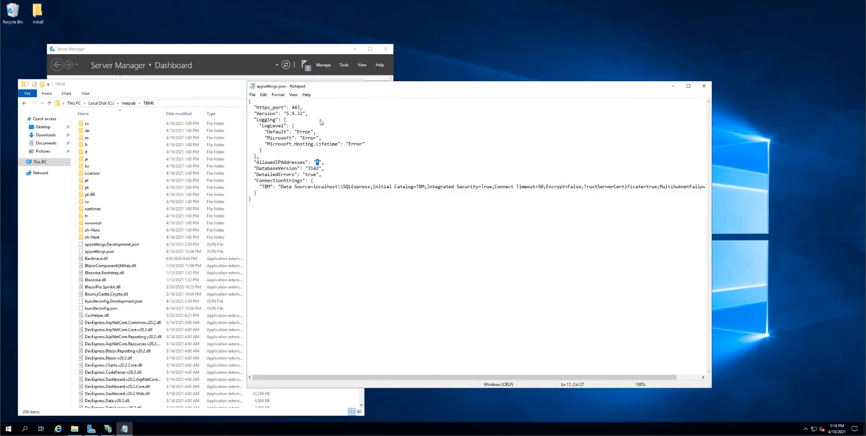
left_click(308, 108)
key("Return")
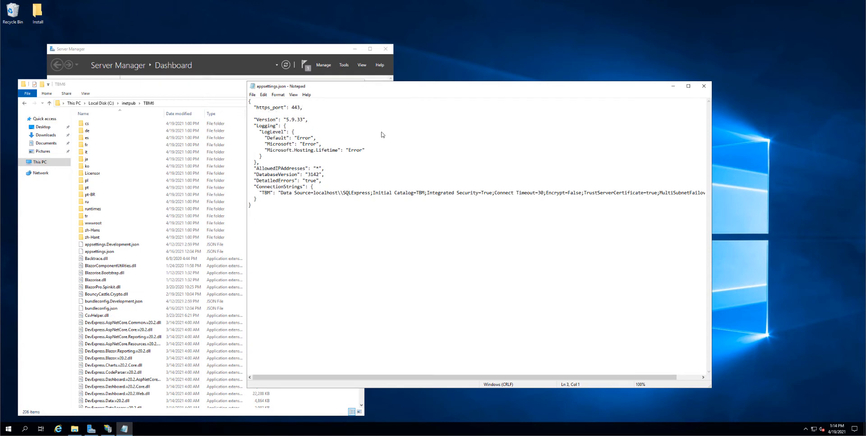
type("\"DisableHttps\": \"false\",")
Indent the DisableHttps line and change its value from false to true
key("Home")
key("ctrl+shift+Right")
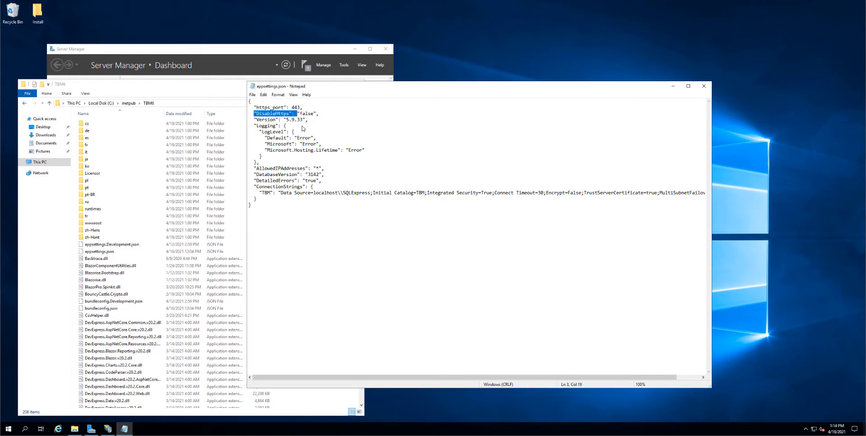
left_click(281, 115)
left_click_drag(257, 116, 289, 115)
double_click(308, 115)
left_click(307, 115)
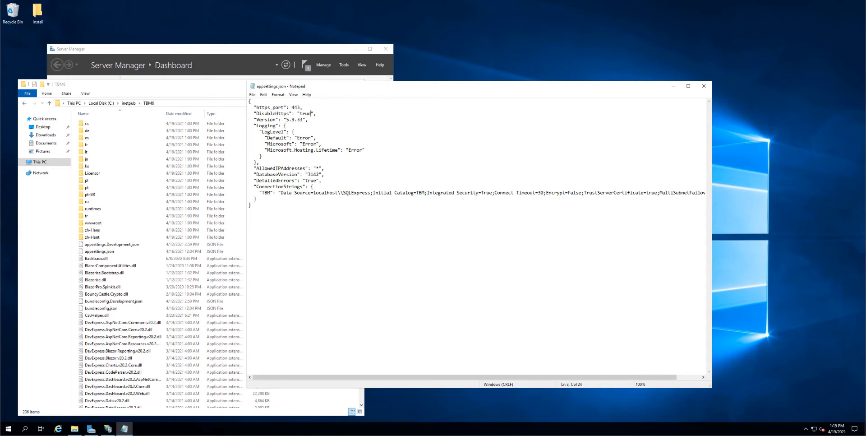
Try saving over appsettings.json in TBM6 and dismiss the permission error
key("ctrl+s")
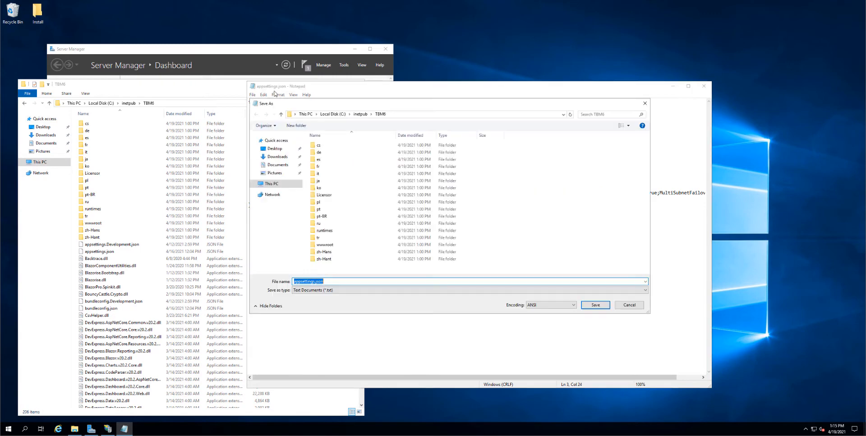
key("Escape")
left_click(255, 95)
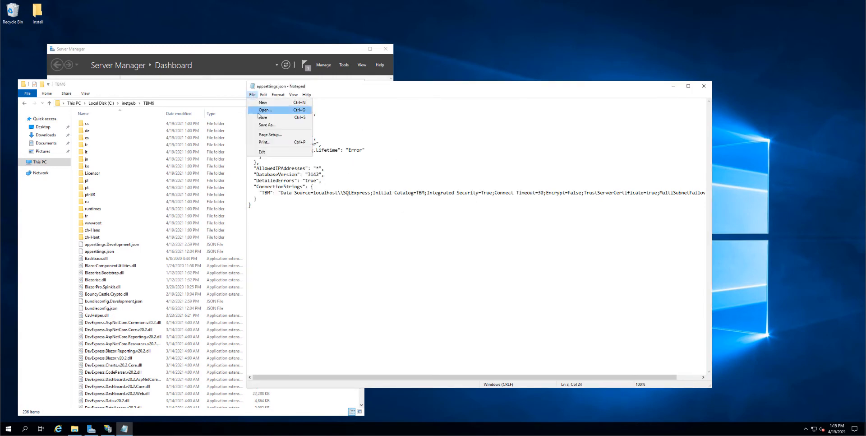
left_click(262, 124)
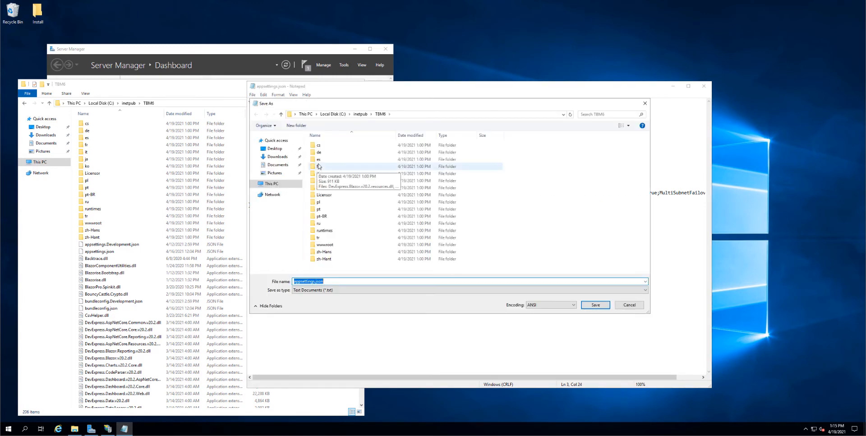
left_click(600, 306)
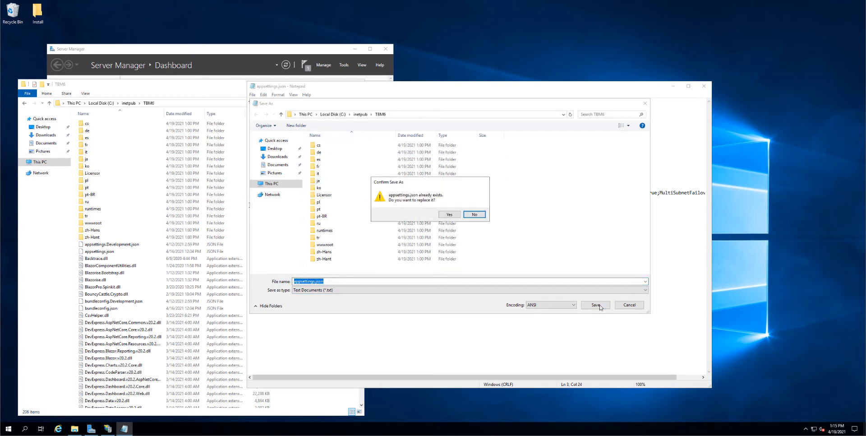
left_click(454, 216)
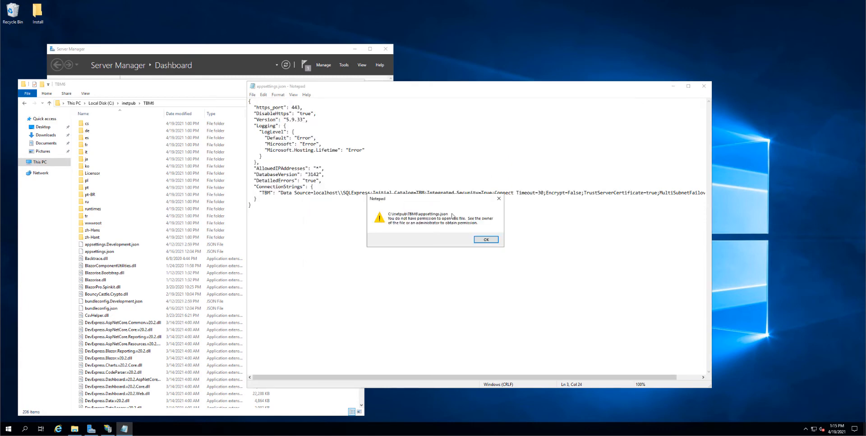
left_click(486, 240)
Save appsettings.json to the Desktop instead and close Notepad
left_click(253, 95)
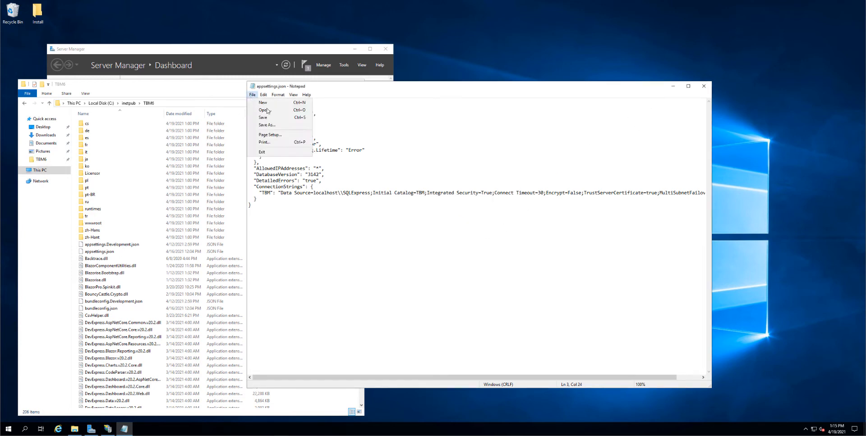
left_click(266, 124)
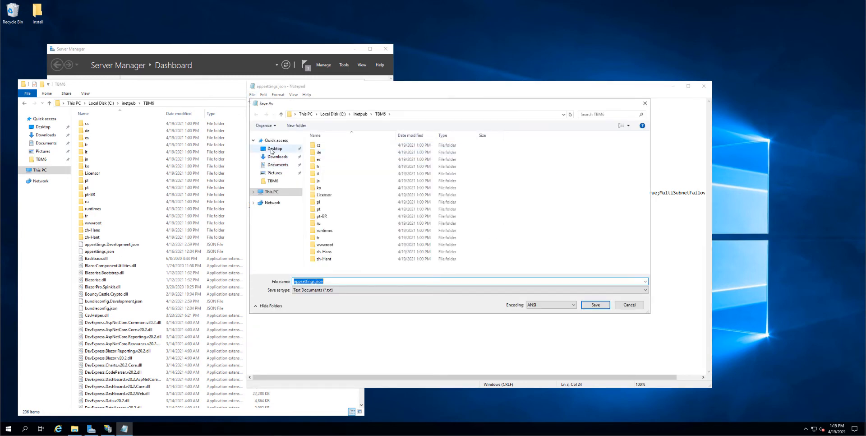
left_click(272, 149)
left_click(595, 304)
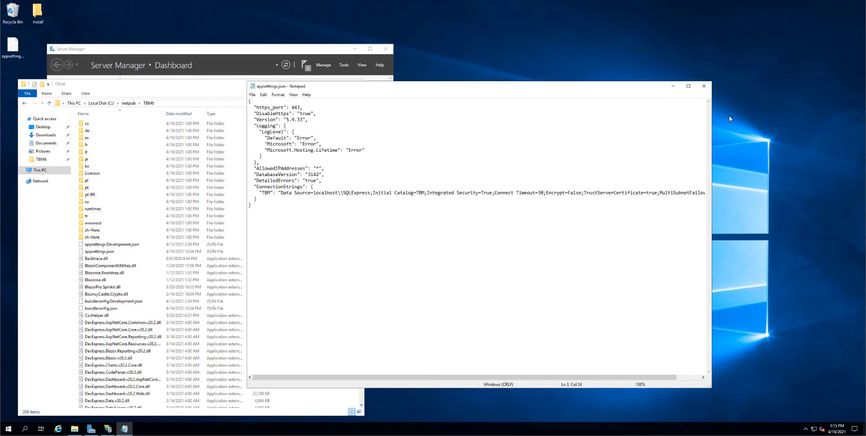
left_click(703, 85)
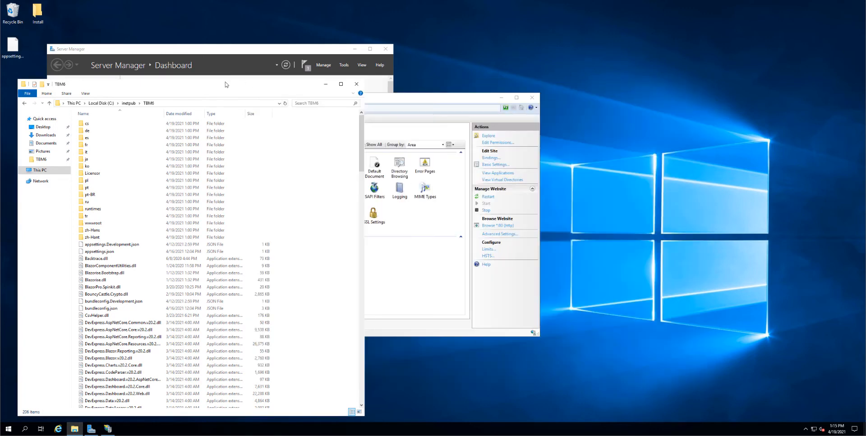
Paste the Desktop appsettings.json into TBM6, replacing the original with administrator permission, and reopen it
left_click(328, 87)
left_click(9, 55)
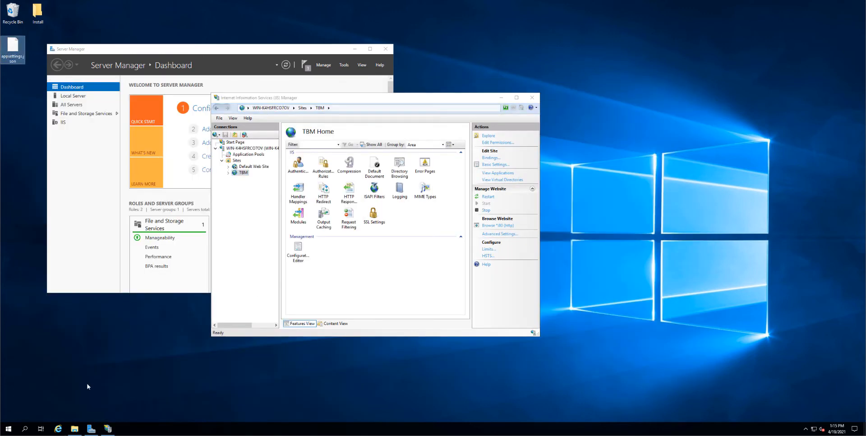
left_click(75, 428)
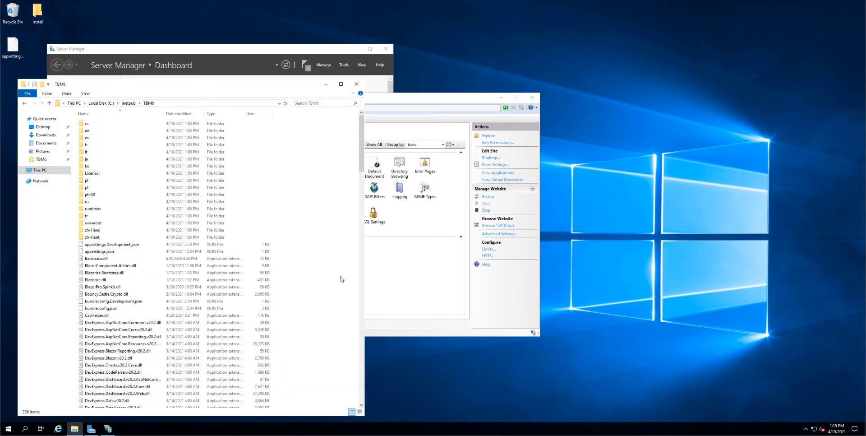
key("ctrl+v")
left_click(402, 167)
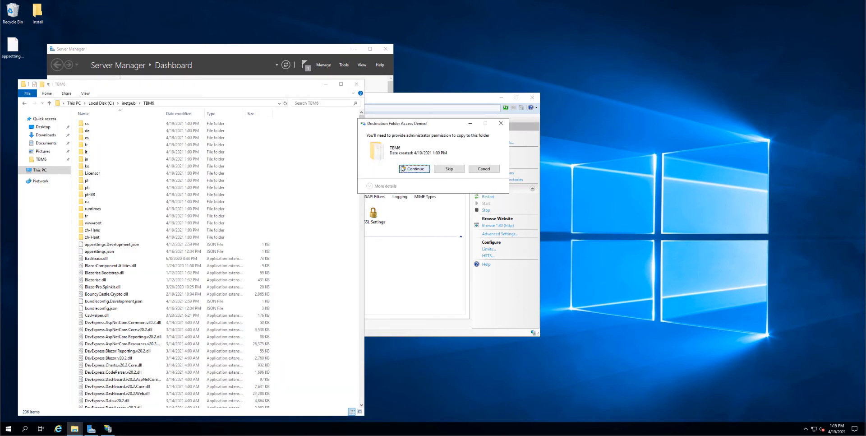
left_click(402, 168)
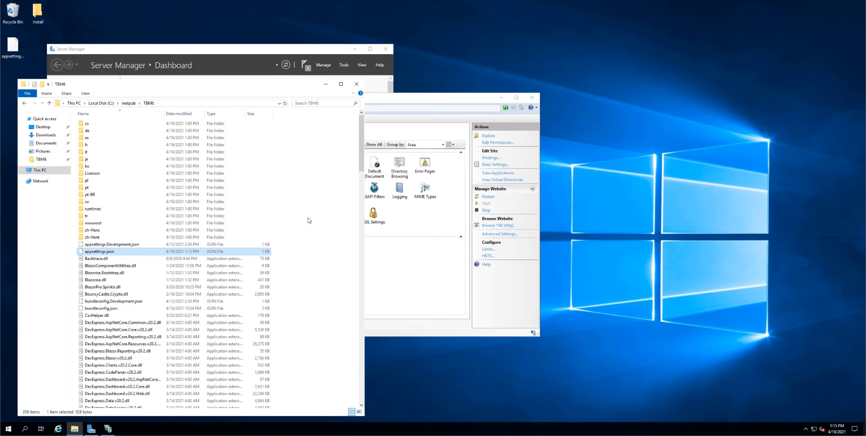
double_click(113, 251)
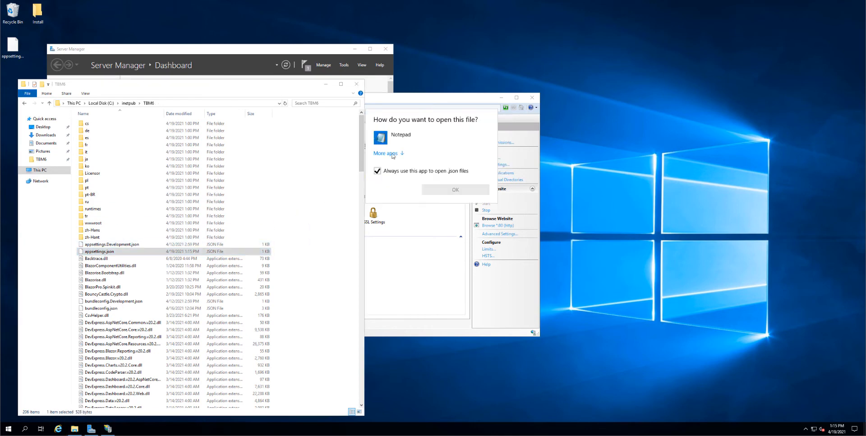
left_click(391, 141)
Open the file in Notepad, check "DisableHttps": "true", close it, and return to IIS Manager
left_click(455, 193)
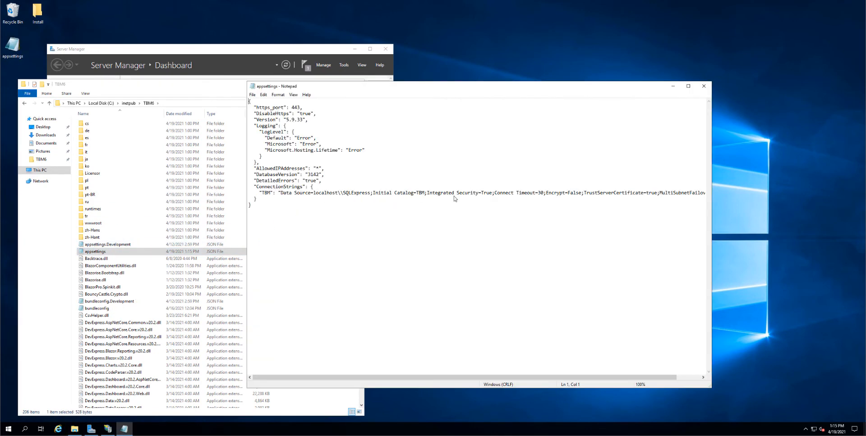
left_click(304, 118)
left_click(704, 86)
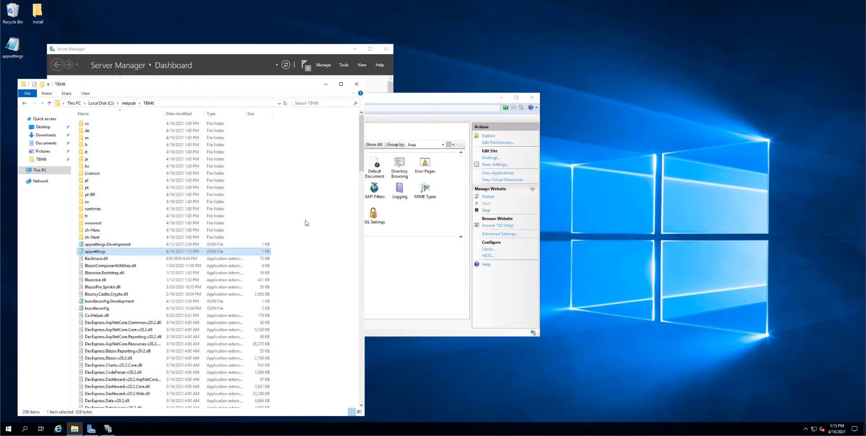
left_click(498, 296)
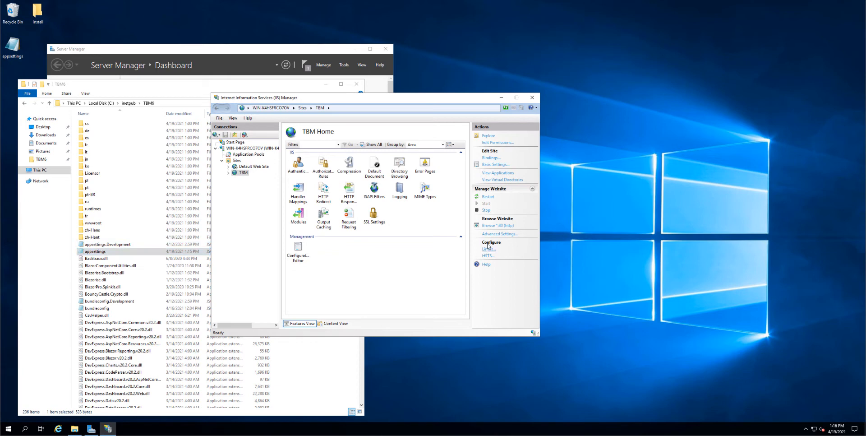
Review the TBM site's http binding on port 80 in Site Bindings
left_click(490, 159)
left_click(279, 178)
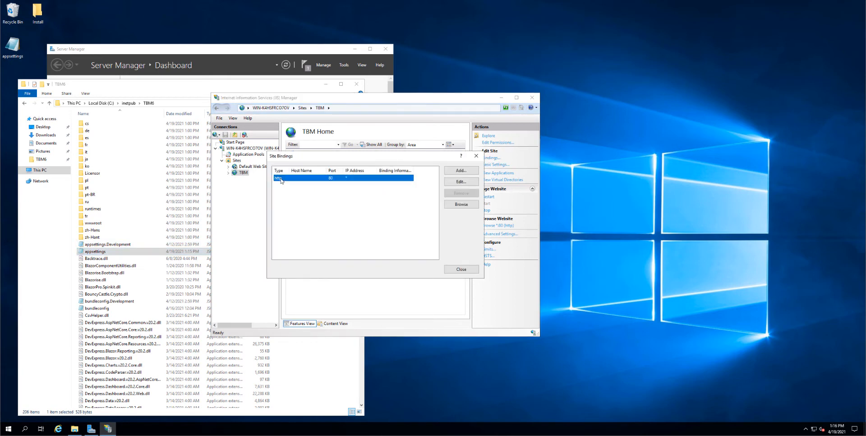
left_click(476, 156)
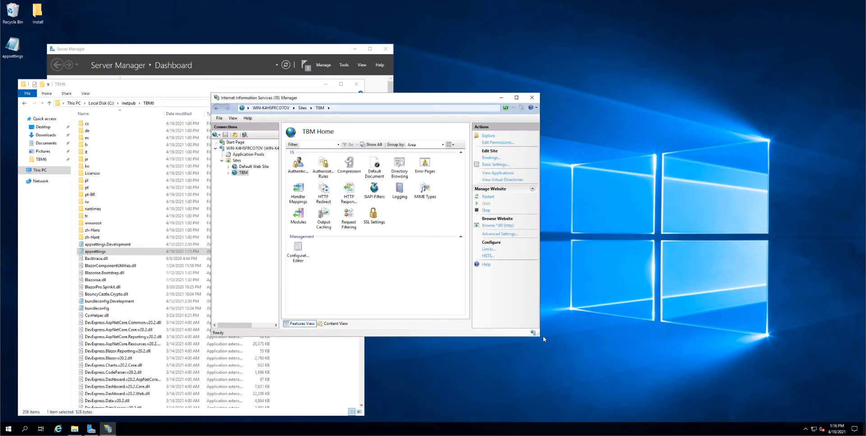
Enlarge IIS Manager and open TBM's Authentication settings, selecting Anonymous Authentication
left_click_drag(540, 337, 686, 362)
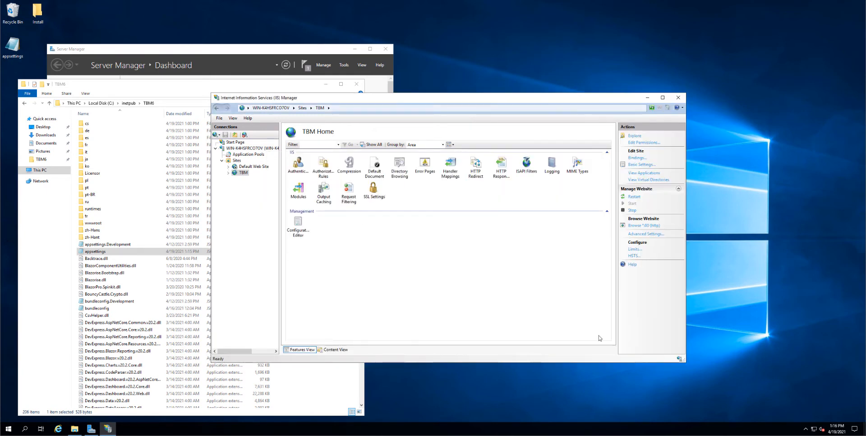
double_click(301, 168)
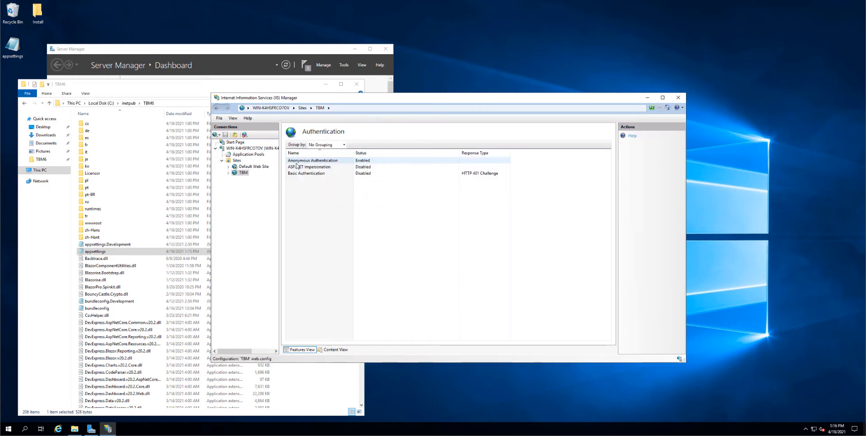
left_click(296, 162)
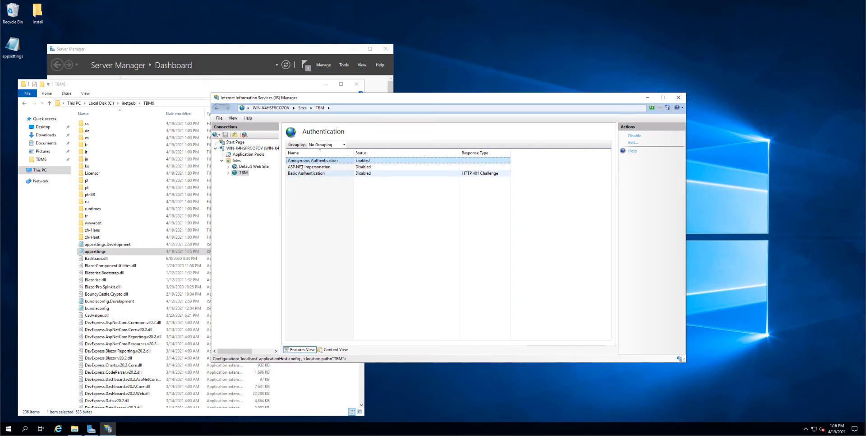
Set the TBM application pool's .NET CLR version to No Managed Code in Advanced Settings
left_click(239, 155)
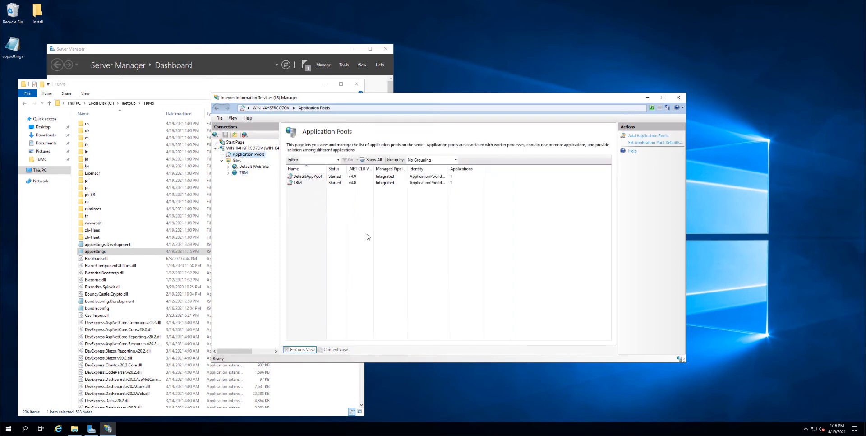
left_click(298, 183)
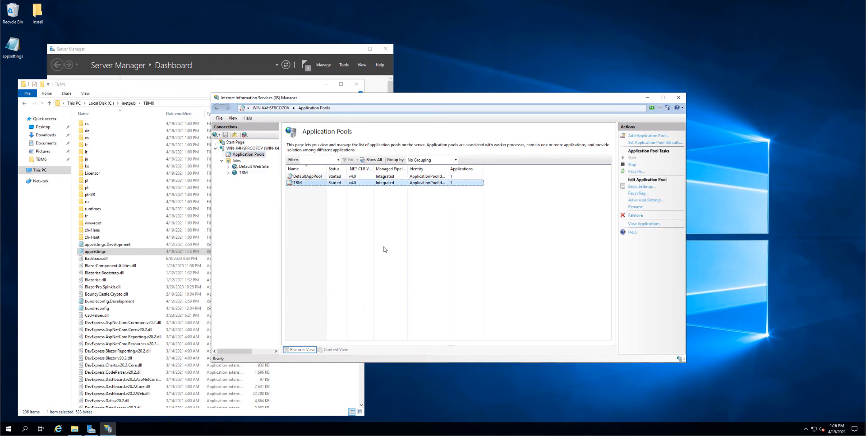
left_click(653, 202)
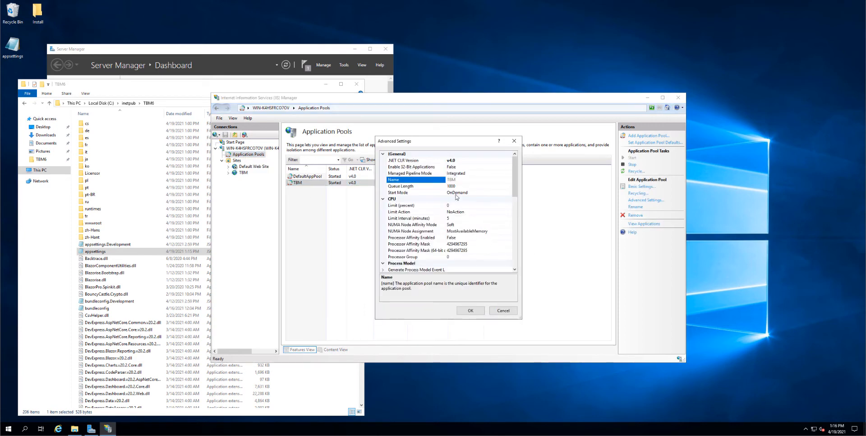
left_click(397, 161)
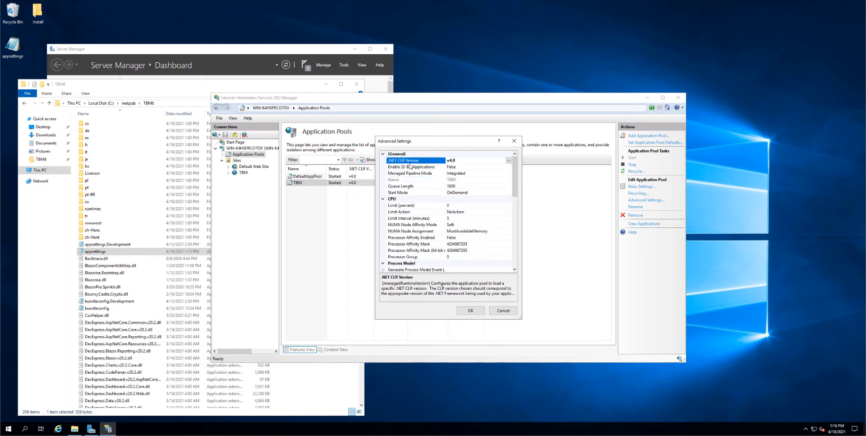
left_click(509, 160)
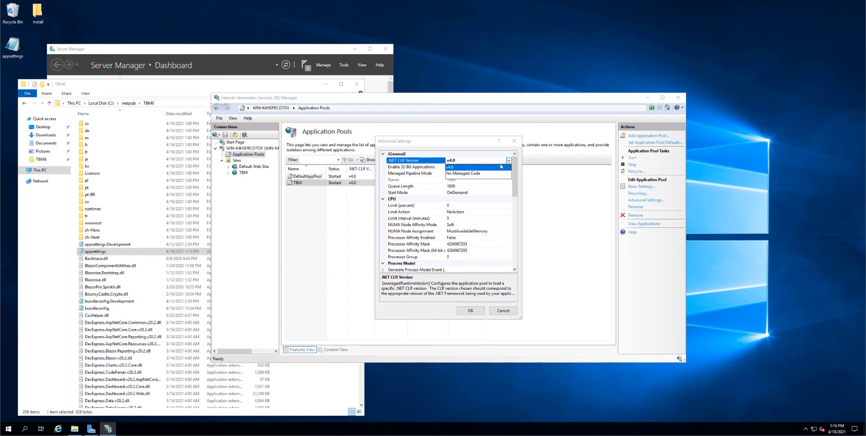
left_click(457, 174)
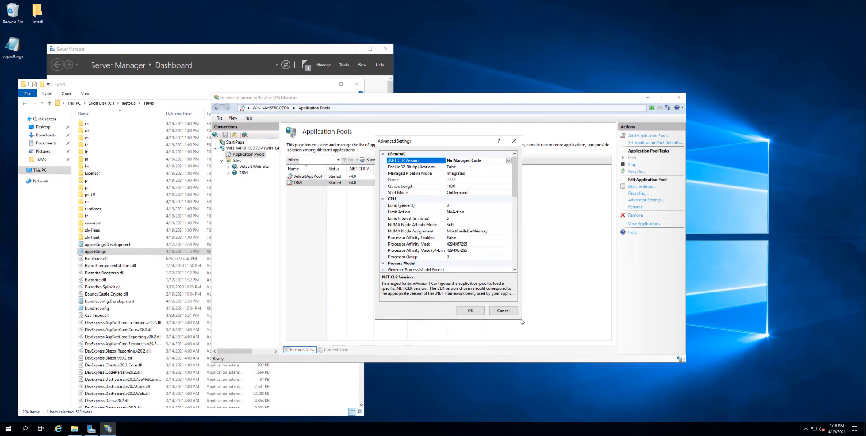
Set the TBM pool's Start Mode to AlwaysRunning
left_click_drag(522, 321, 544, 336)
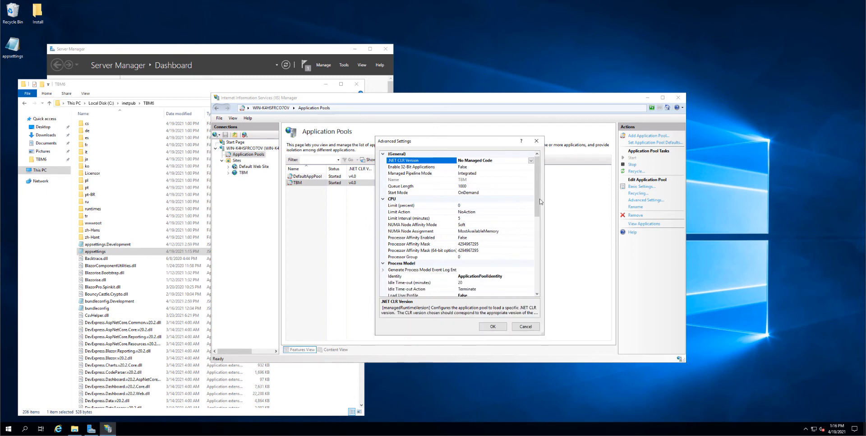
left_click(485, 193)
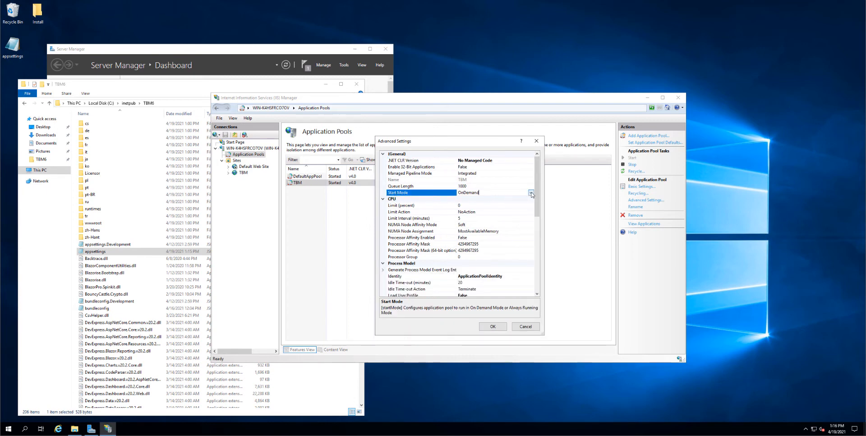
left_click(531, 193)
left_click(467, 207)
Set the Idle Time-out Action to Suspend, then select the pool's Identity setting
left_click(411, 289)
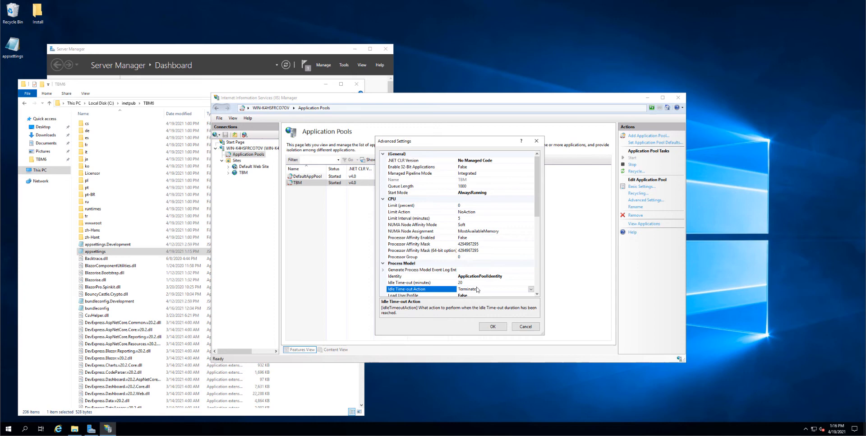
left_click(531, 289)
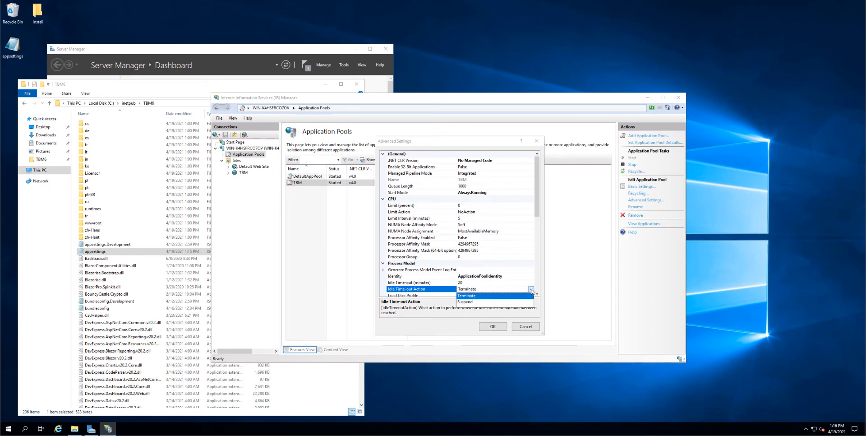
left_click(469, 303)
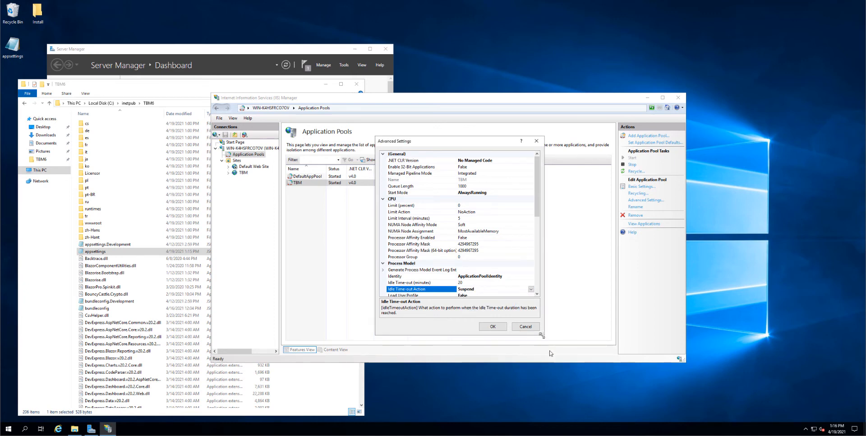
left_click_drag(550, 353, 561, 395)
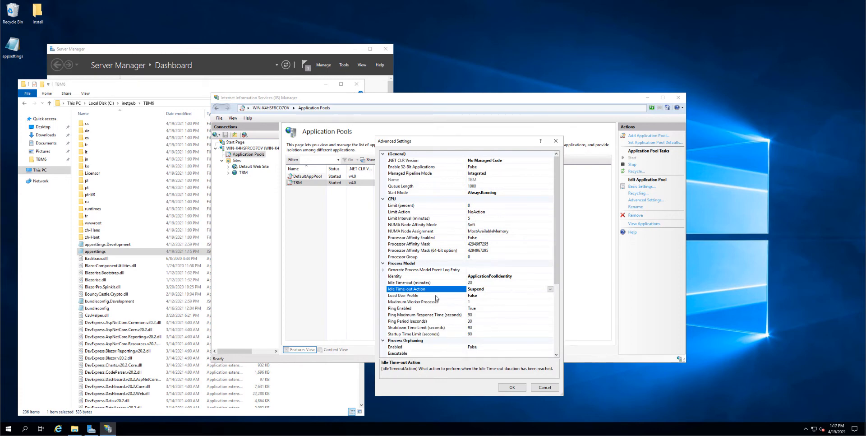
left_click(409, 282)
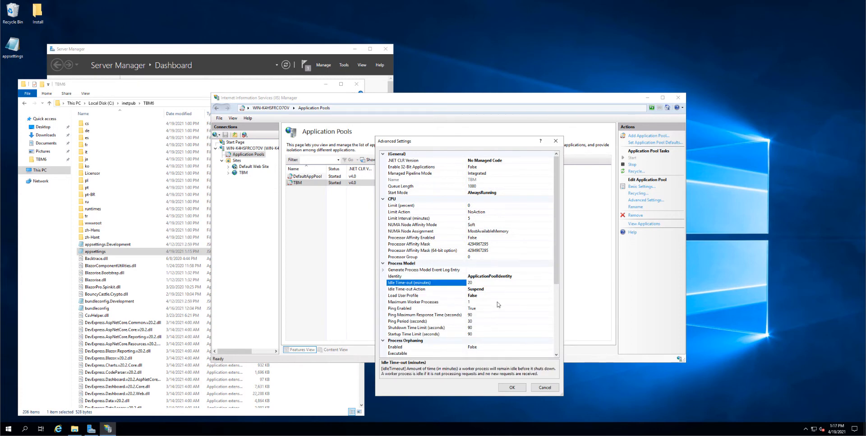
left_click(397, 276)
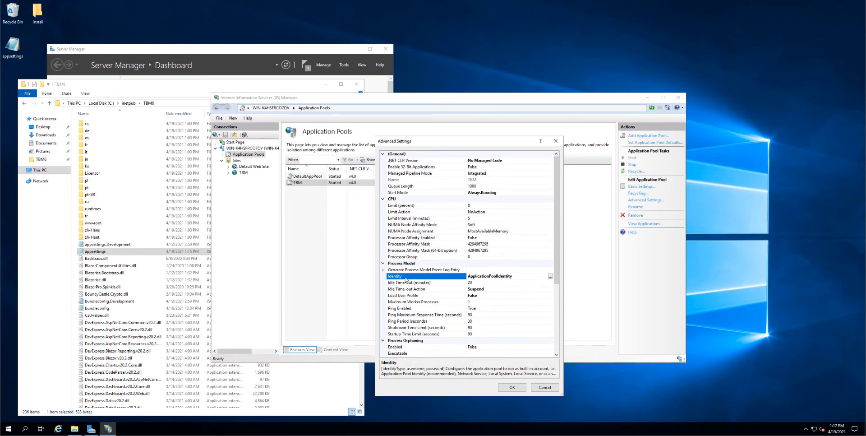
Switch the TBM pool's identity from the built-in account to Custom account
left_click(550, 276)
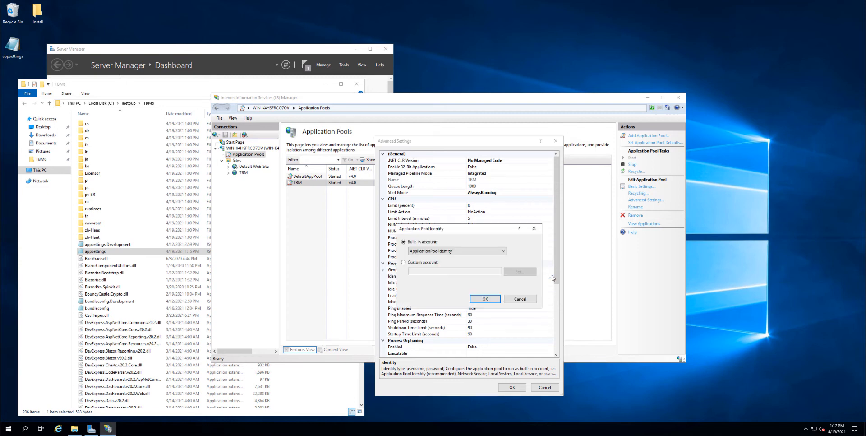
left_click(437, 251)
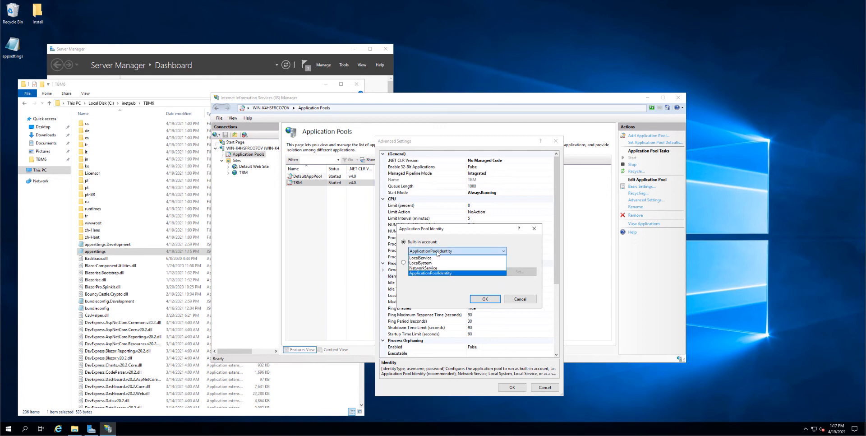
left_click(437, 252)
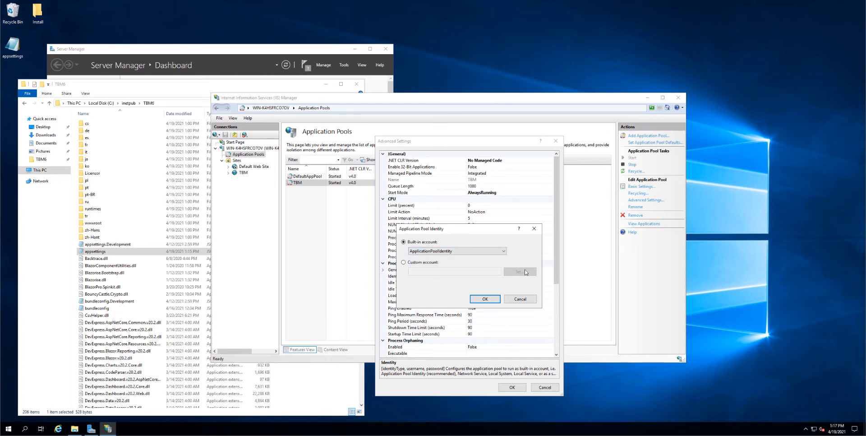
left_click(404, 262)
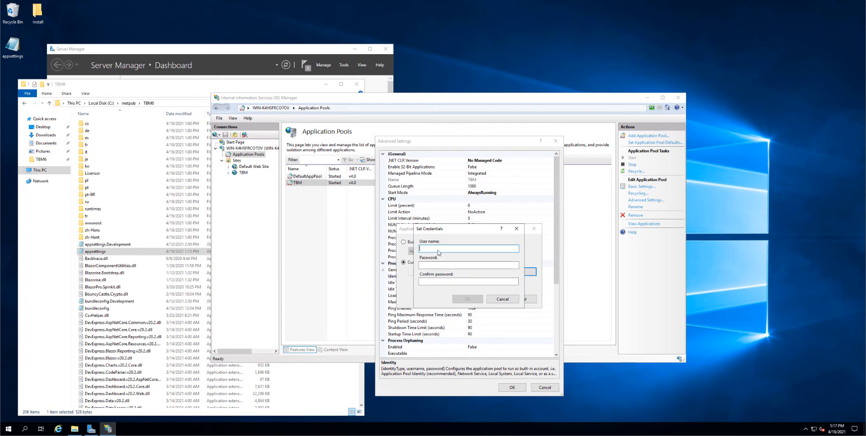
Enter the custom account's user name, password and confirmation, and confirm the new identity
type("EugeneK")
key("Tab")
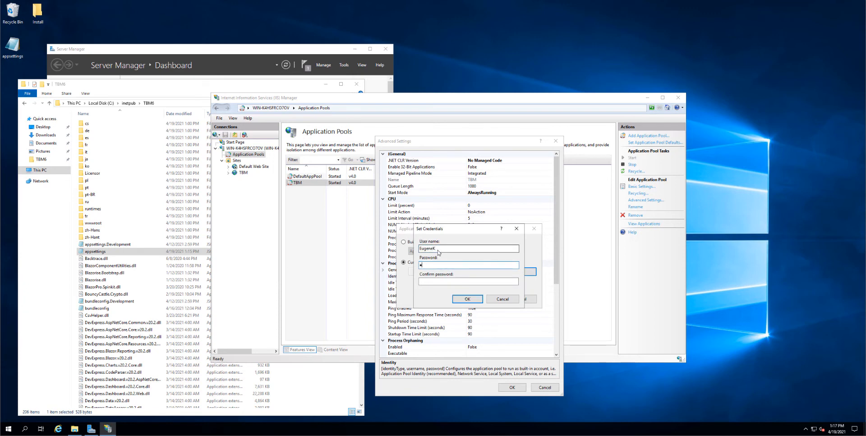
key("Tab")
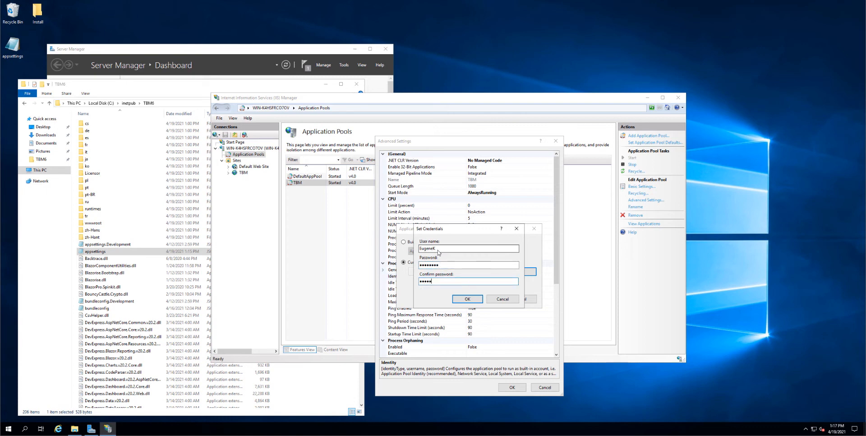
key("Return")
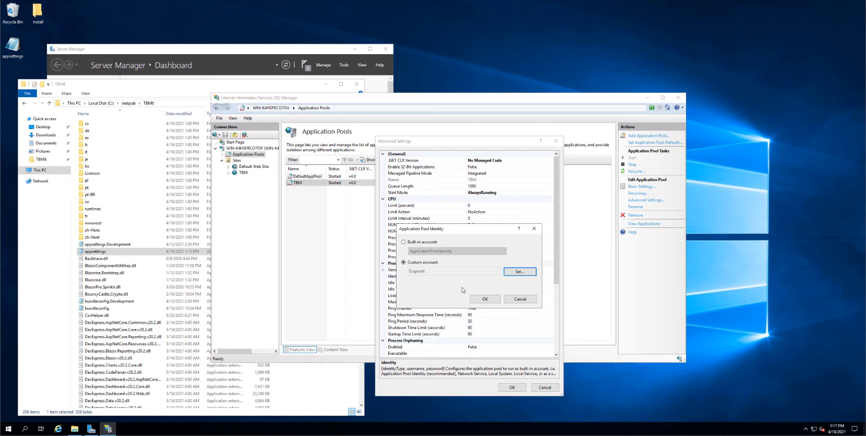
left_click(484, 298)
left_click(496, 277)
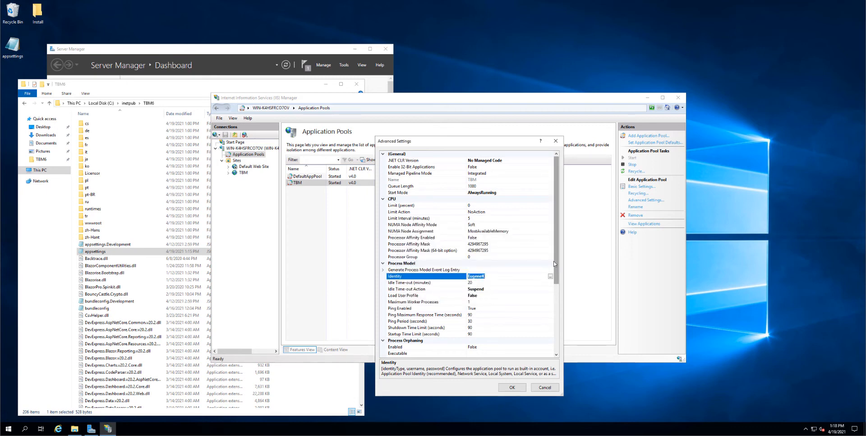
Apply the TBM pool's advanced settings with OK
scroll(554, 283, "down", 1)
scroll(554, 283, "down", 1)
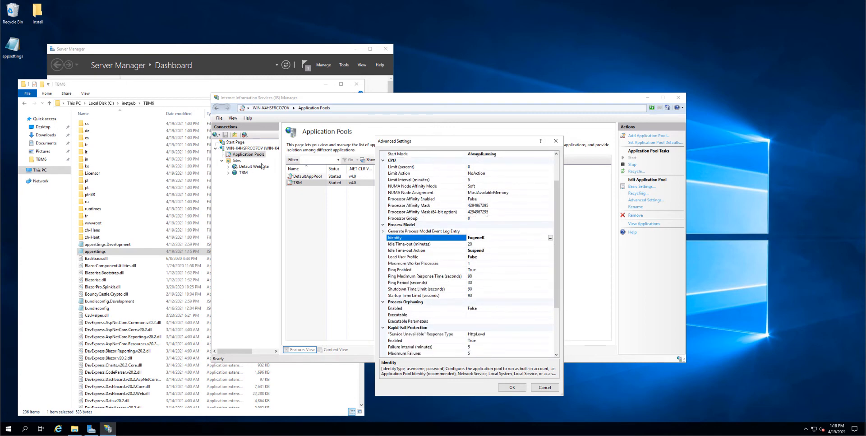
left_click_drag(557, 269, 552, 207)
left_click(510, 387)
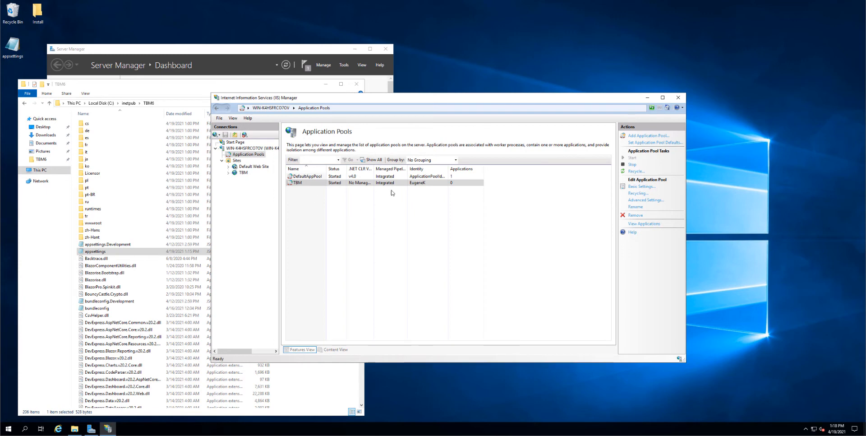
Stop and restart the TBM pool, dismissing the start error, then browse the TBM site
left_click(632, 165)
left_click(632, 158)
left_click(476, 245)
left_click(631, 158)
left_click(242, 174)
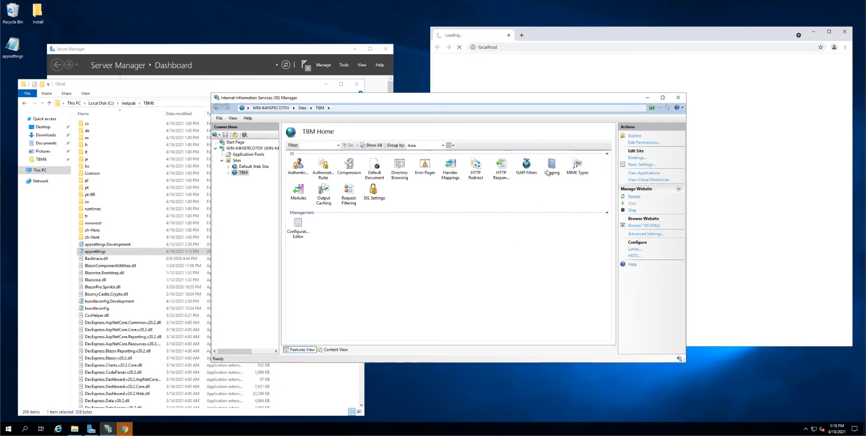
View the TBM sign-in page in the browser, then open appsettings.json from the TBM6 folder in Notepad
left_click(550, 36)
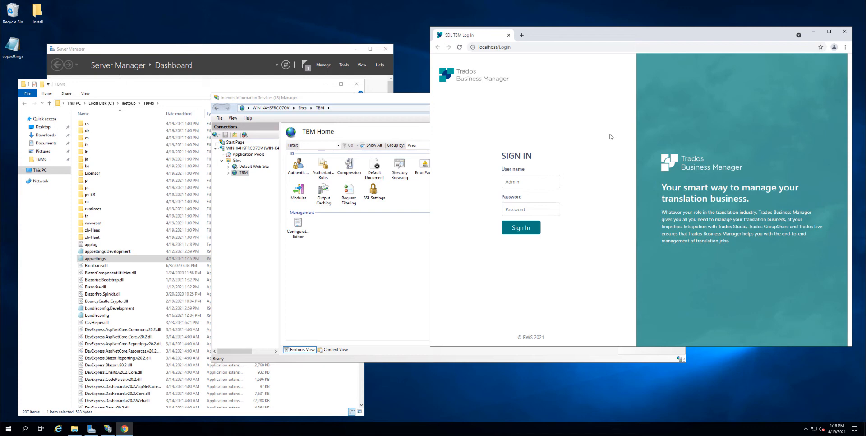
left_click(81, 262)
double_click(81, 262)
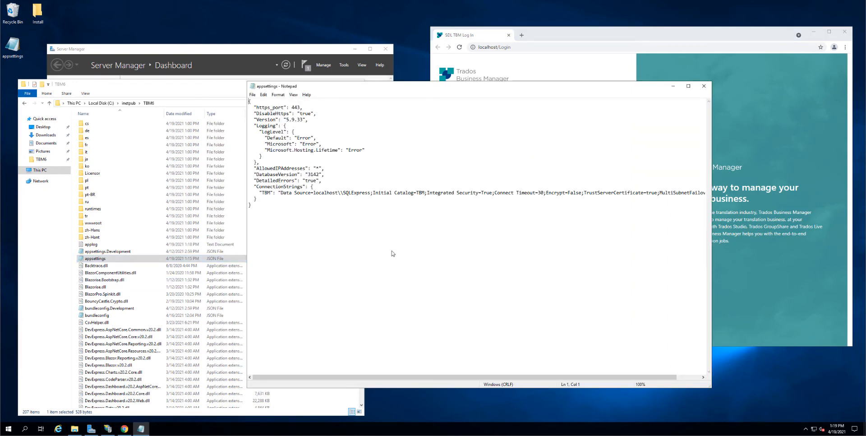
Highlight the ConnectionStrings section and the TBM connection entry name in appsettings
left_click_drag(256, 186, 280, 195)
left_click(264, 196)
double_click(268, 194)
left_click_drag(404, 378, 467, 387)
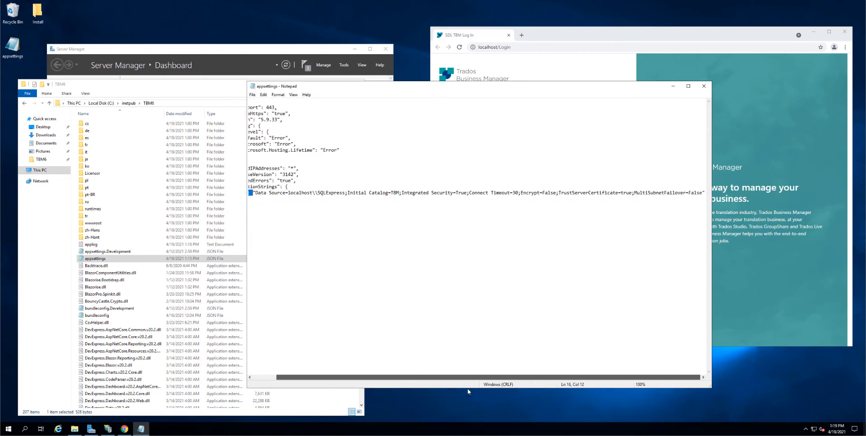
left_click_drag(255, 195, 323, 195)
left_click(324, 195)
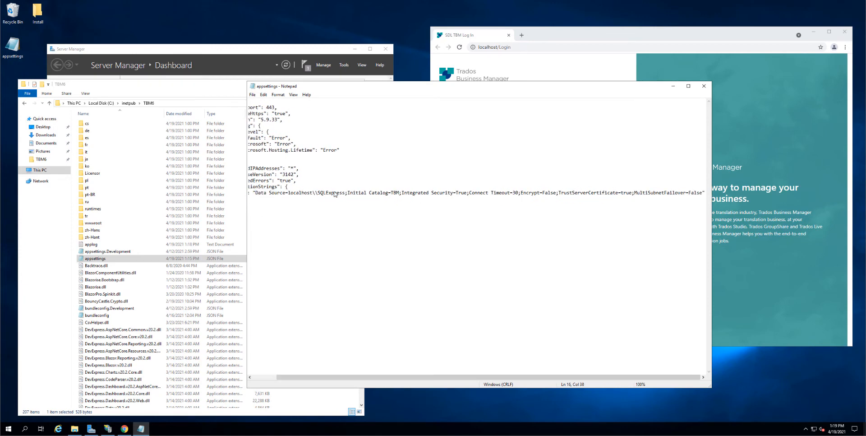
Inspect the localhost\SQLExpress server and TBM catalog values, then close Notepad
double_click(299, 195)
left_click(340, 194)
left_click_drag(390, 195, 401, 197)
left_click_drag(318, 194, 345, 195)
left_click_drag(290, 193, 457, 193)
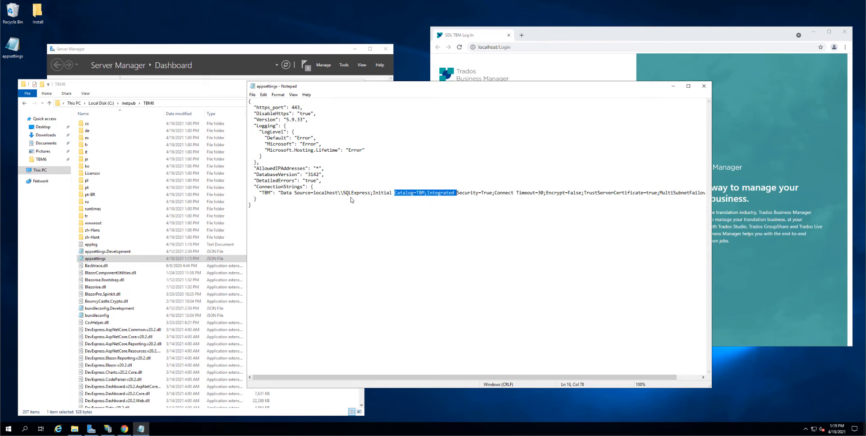
left_click_drag(341, 193, 395, 194)
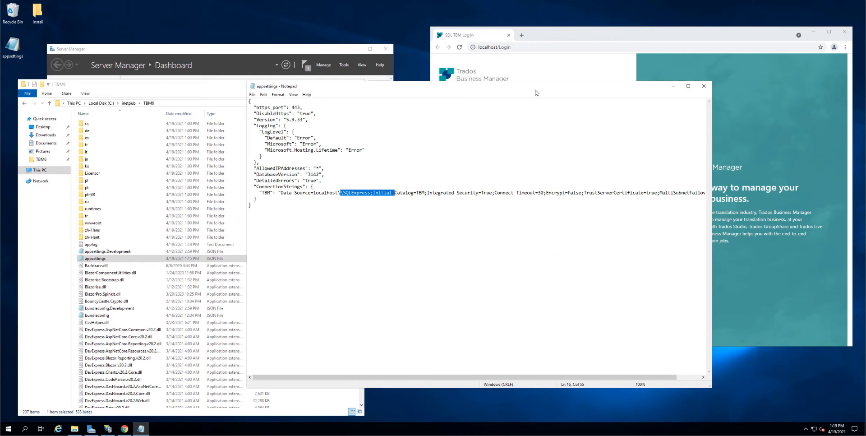
left_click(703, 87)
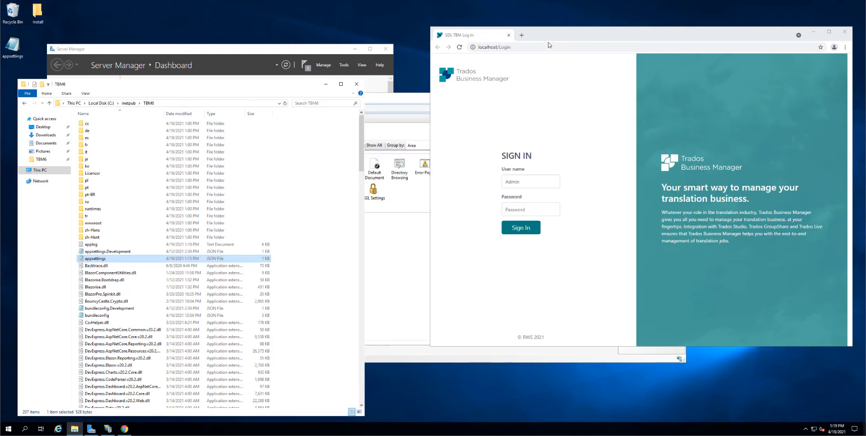
Change the browser address from localhost/Login to localhost/Config and load it
left_click(522, 47)
double_click(522, 47)
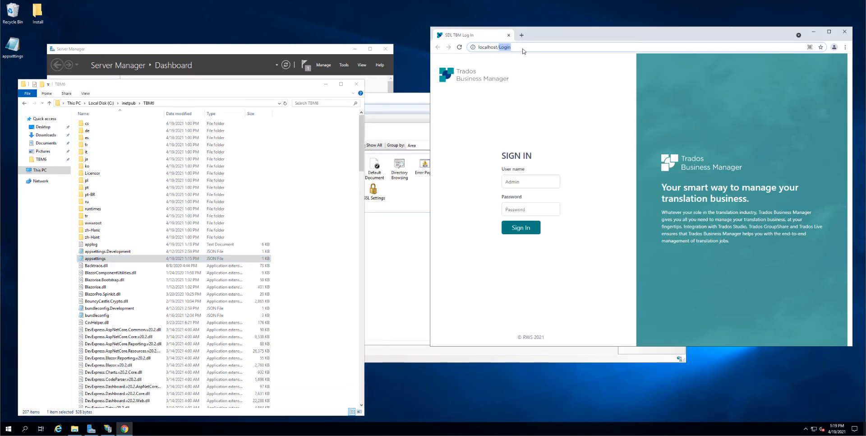
type("Config")
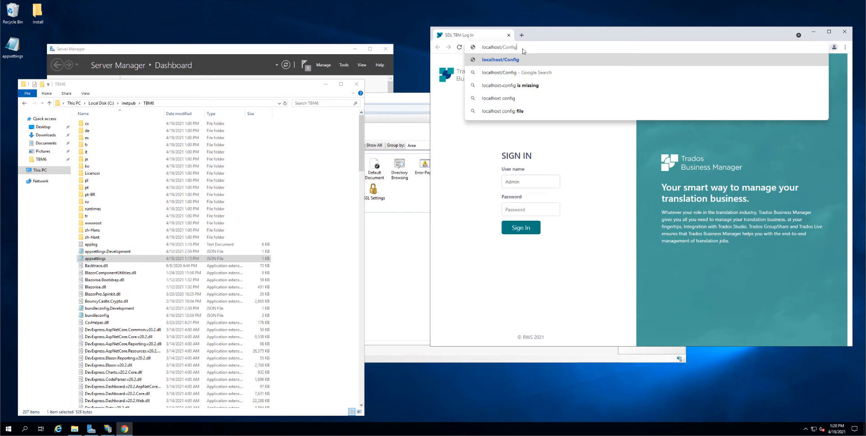
key("Return")
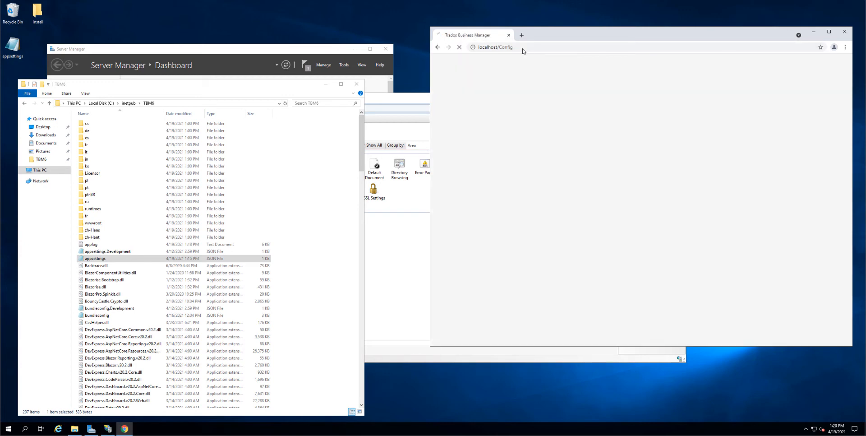
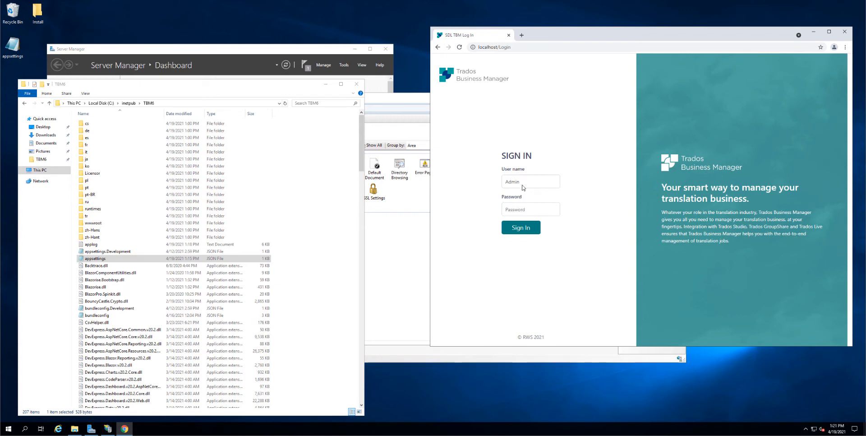
Sign in with the admin account password to load the Trados Business Manager Dashboard
left_click(530, 210)
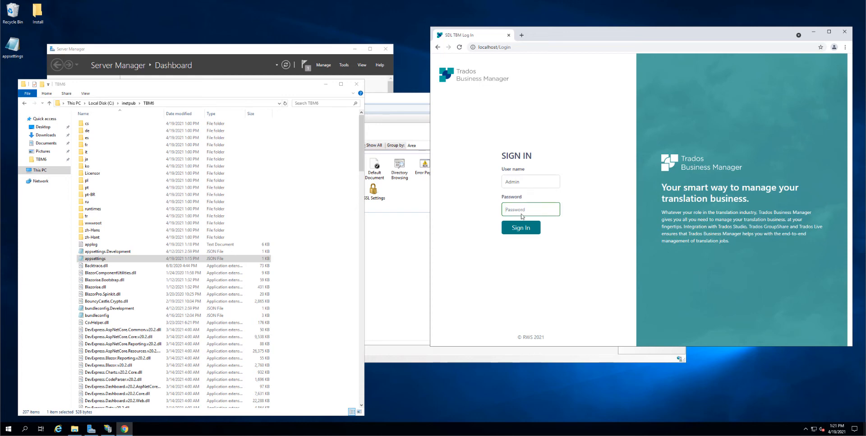
type("••••••••")
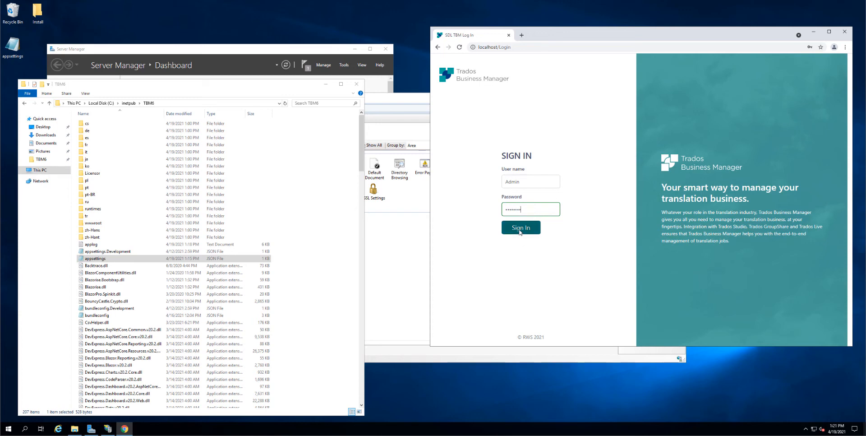
left_click(520, 229)
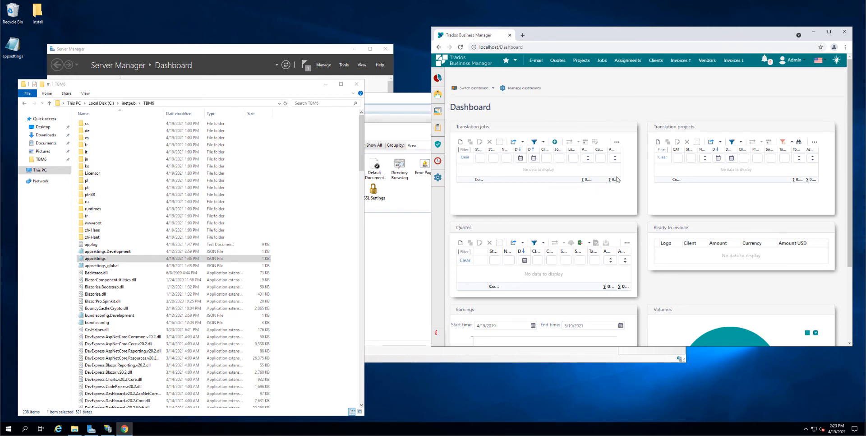
Generate demo data from the Settings page and confirm the prompt
scroll(581, 231, "down", 3)
scroll(581, 231, "up", 3)
scroll(626, 201, "down", 3)
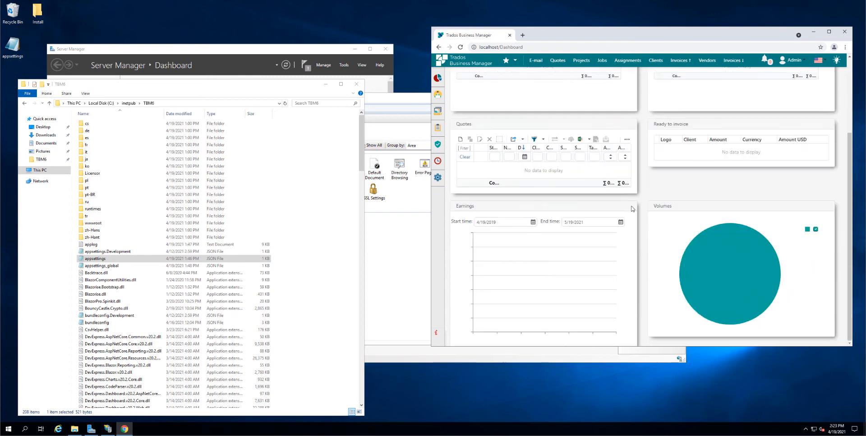
scroll(627, 201, "up", 3)
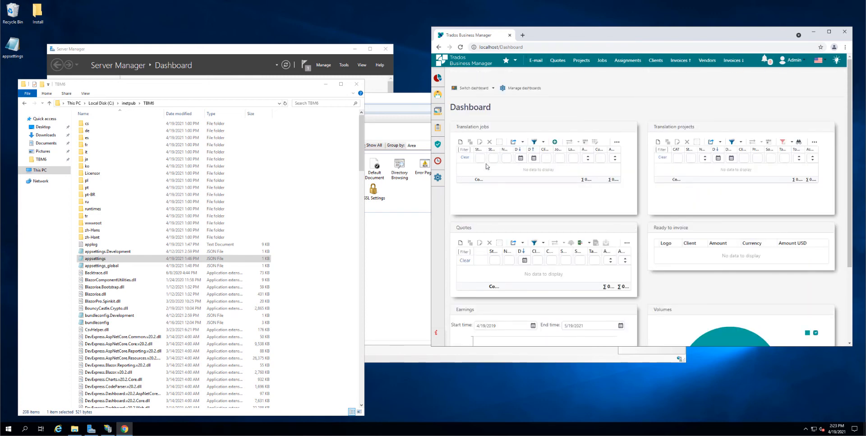
left_click(437, 177)
left_click(475, 222)
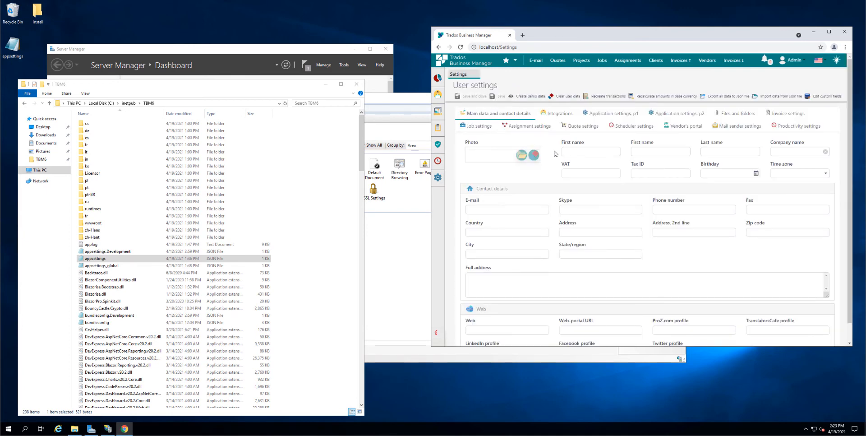
left_click(523, 96)
left_click(720, 216)
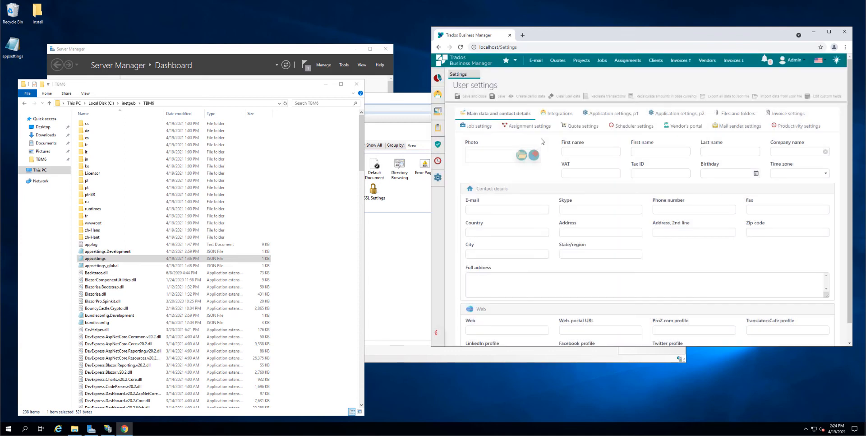
Show the Translation projects list and reload it to see nine projects
left_click(557, 60)
left_click(582, 61)
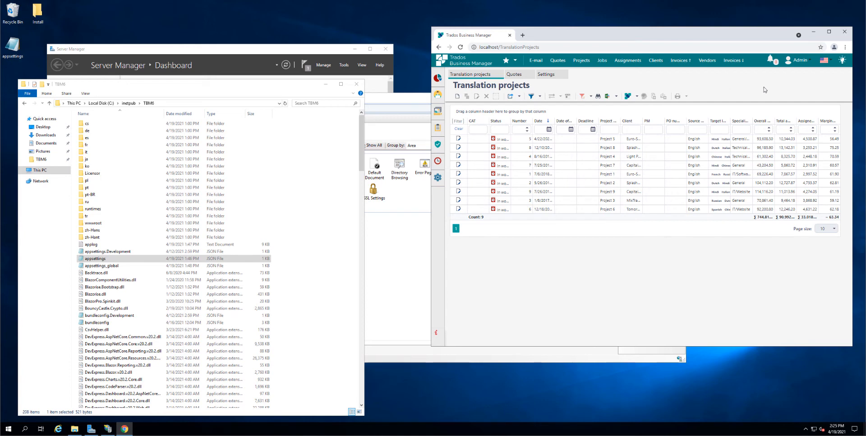
key("F5")
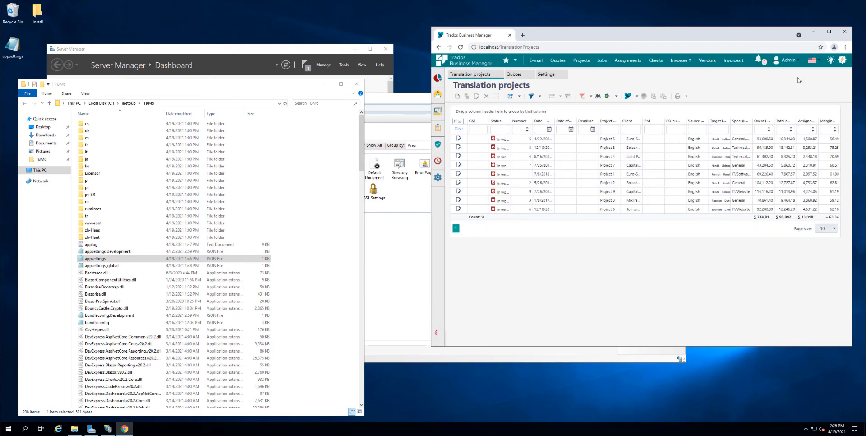
Review the 5.9.34 release notes in Update details, then download that update
left_click(842, 63)
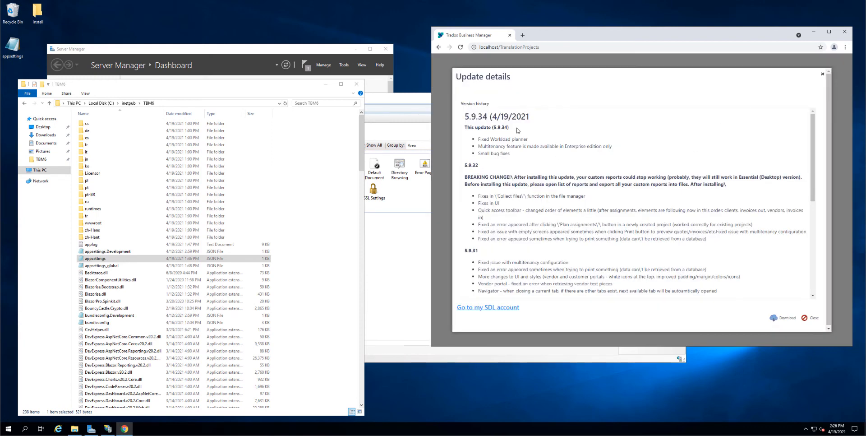
left_click_drag(464, 116, 525, 164)
left_click(526, 162)
scroll(508, 251, "down", 10)
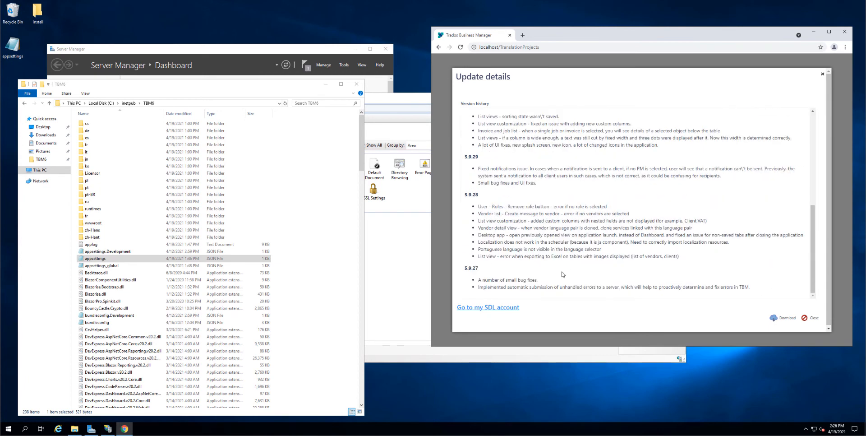
scroll(508, 251, "up", 10)
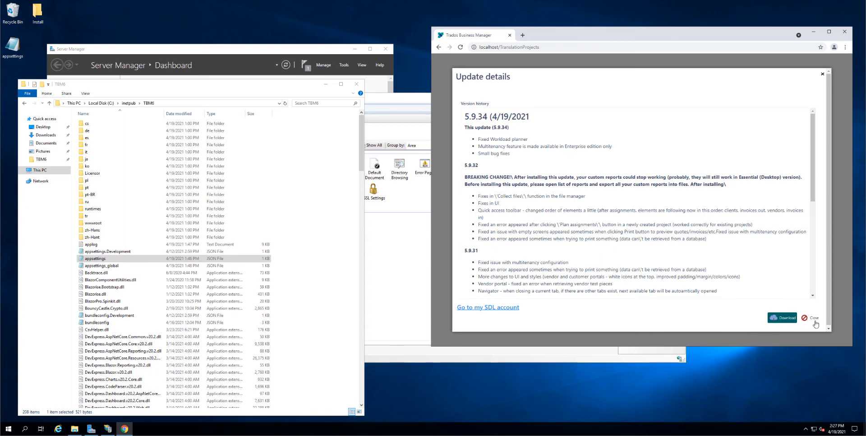
left_click(774, 319)
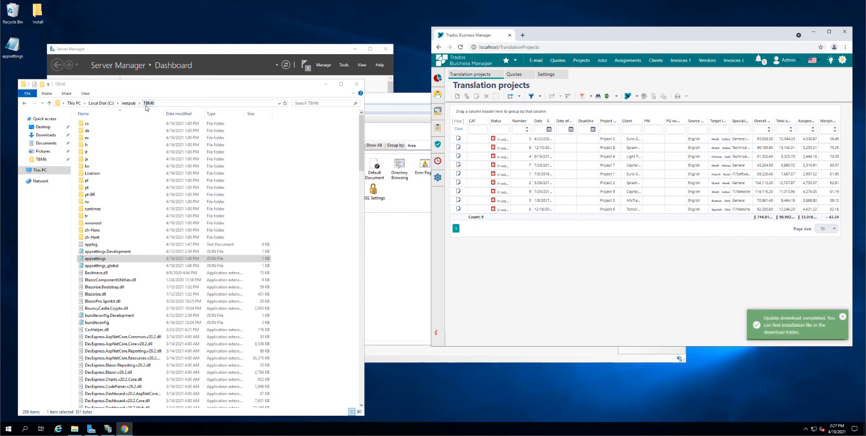
Select the sdl_business_manager_online_5.9.34 installer in wwwroot\download, then return to IIS Manager
double_click(93, 223)
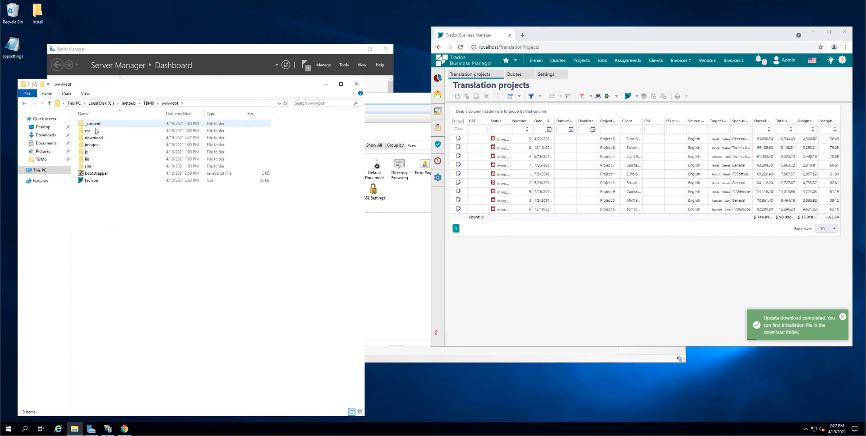
double_click(88, 137)
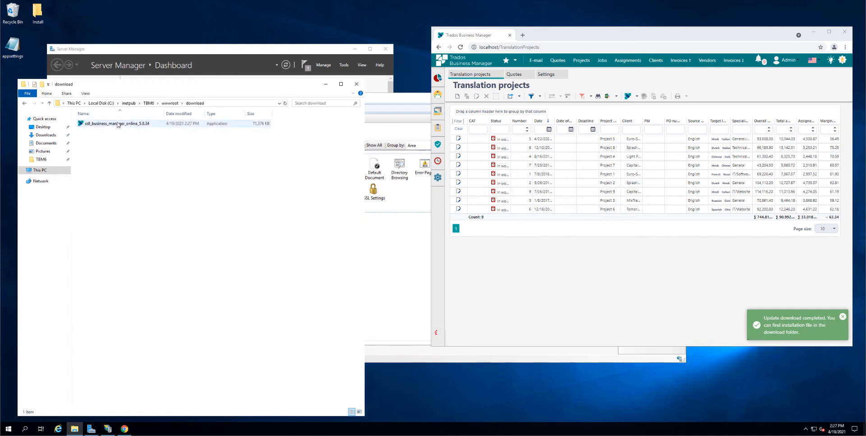
left_click(118, 123)
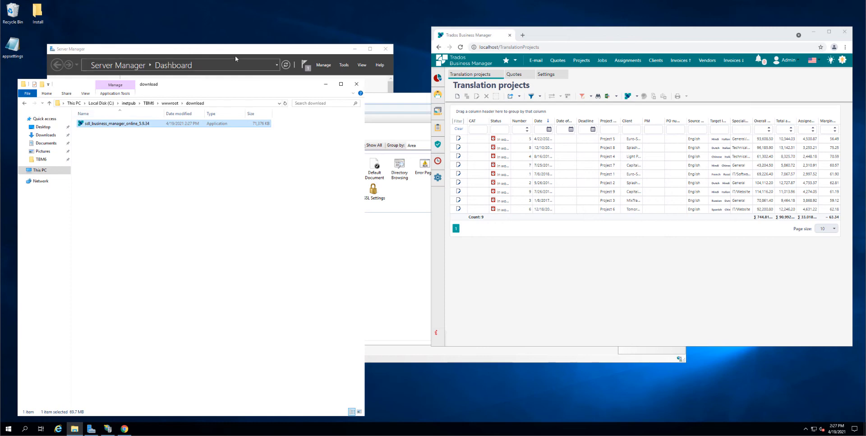
left_click(108, 428)
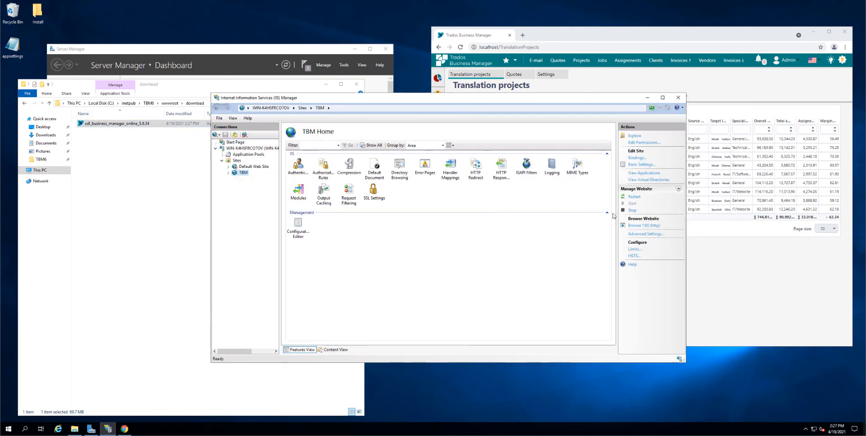
Stop the TBM website in IIS Manager and return to the download folder
left_click(633, 211)
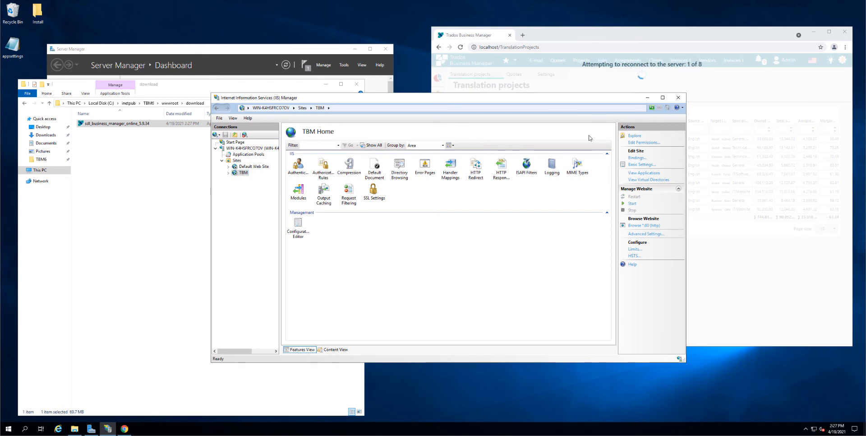
left_click(763, 283)
left_click(200, 162)
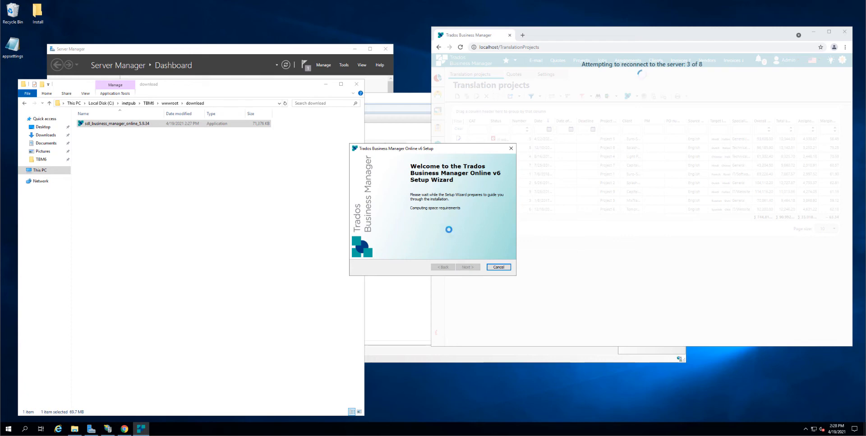
Run the 5.9.34 setup, accept the licence and keep the TBM6 installation folder
left_click(465, 266)
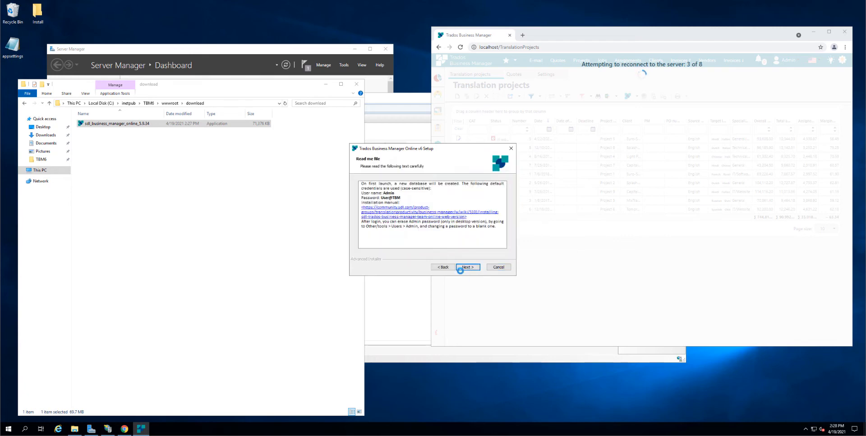
left_click(465, 266)
left_click(392, 240)
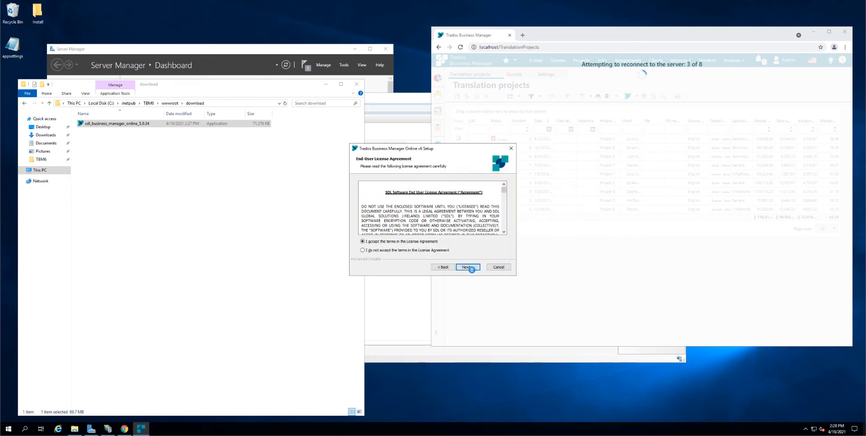
left_click(468, 266)
left_click_drag(391, 215, 342, 217)
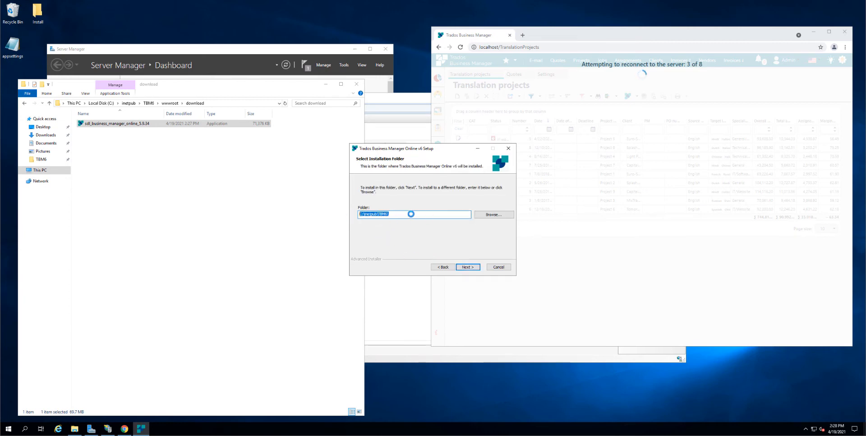
left_click(410, 214)
left_click(475, 265)
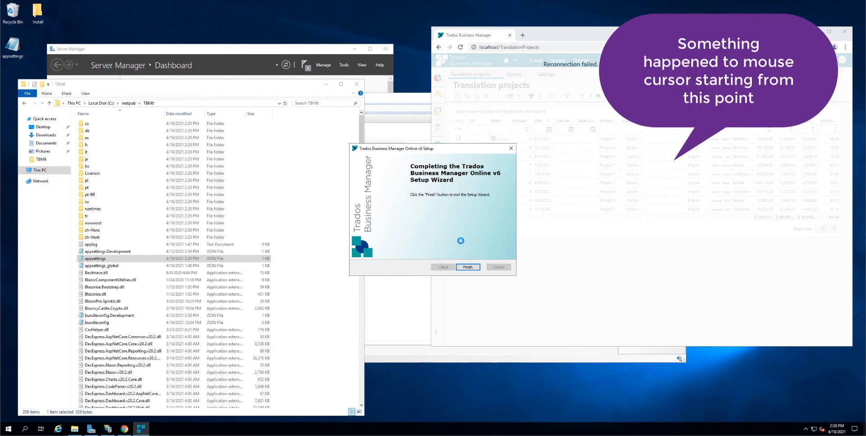
Finish the setup wizard and reload the Trados page to reconnect to Translation projects
left_click(468, 266)
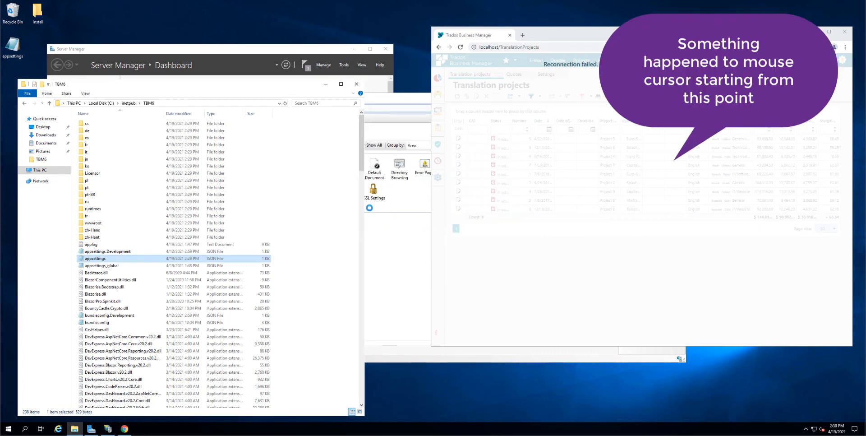
left_click(393, 261)
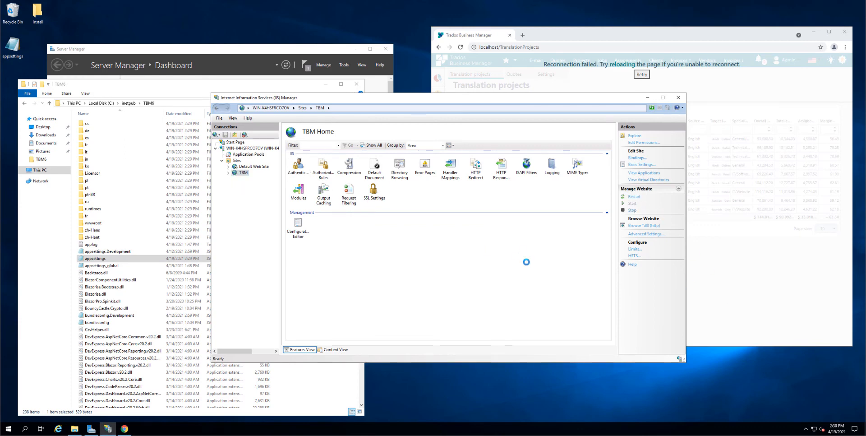
left_click(729, 252)
left_click(617, 64)
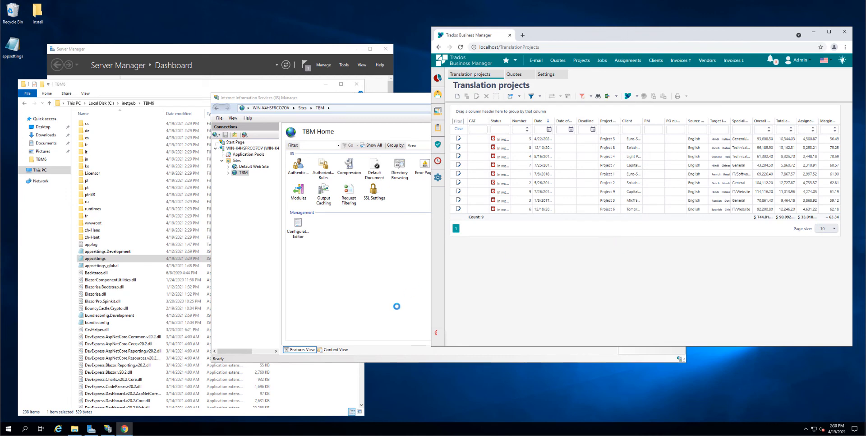
mouse_move(435, 333)
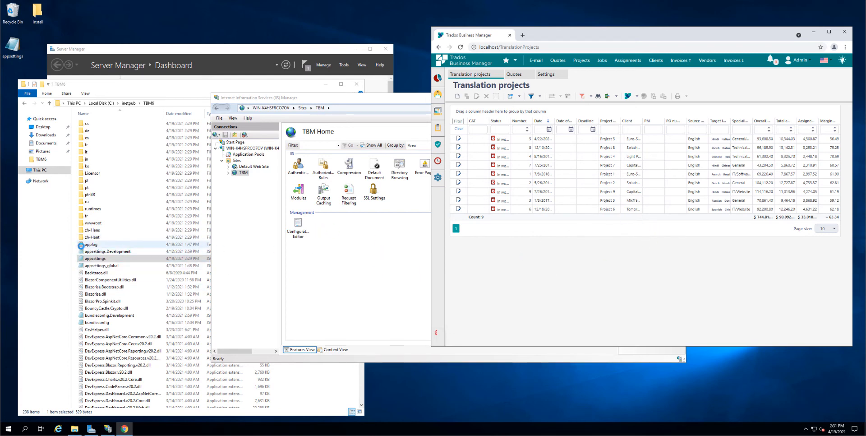
Review the applog error entries, including the Deserialize call, in Notepad and close it
left_click(81, 245)
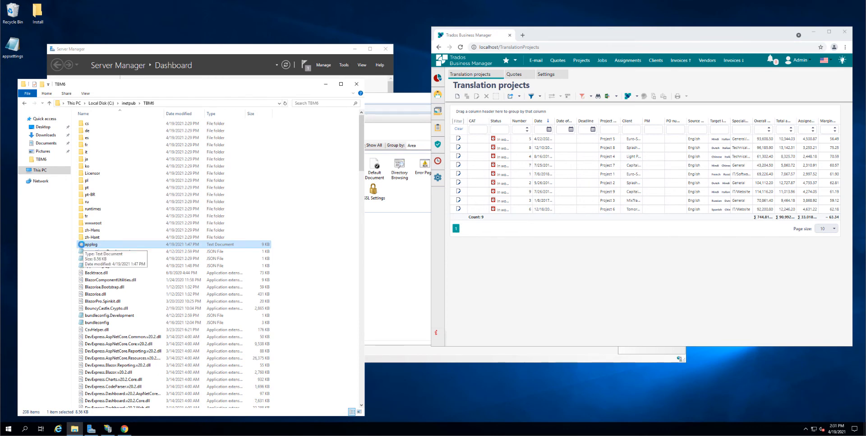
double_click(81, 244)
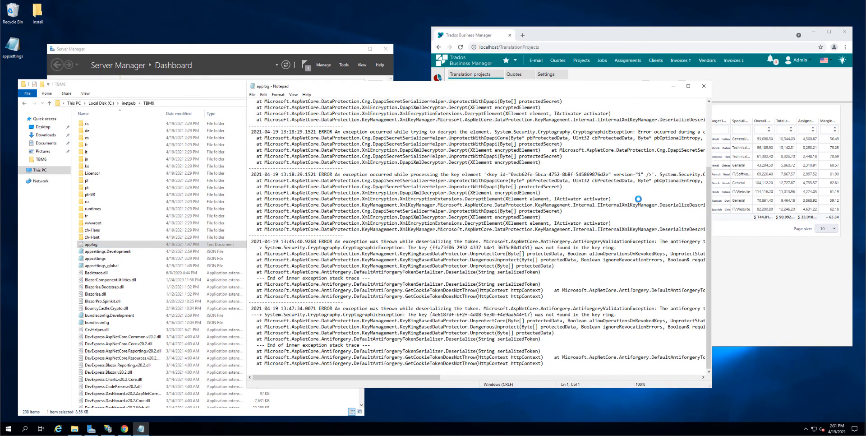
left_click_drag(313, 237, 424, 273)
left_click(425, 277)
double_click(625, 289)
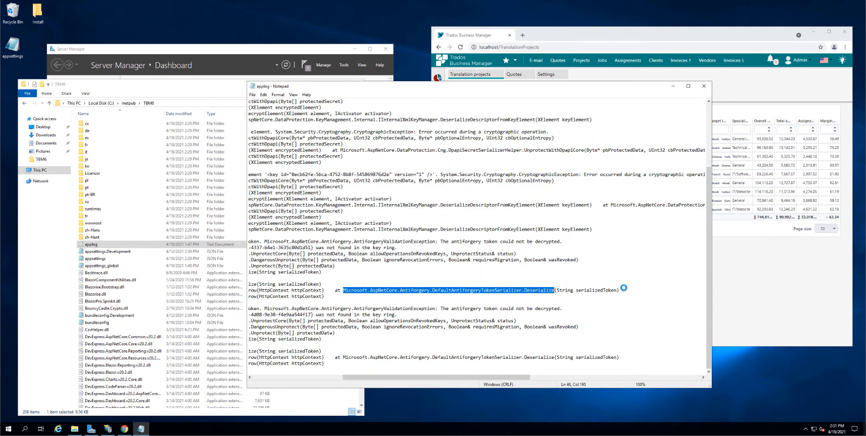
left_click(454, 290)
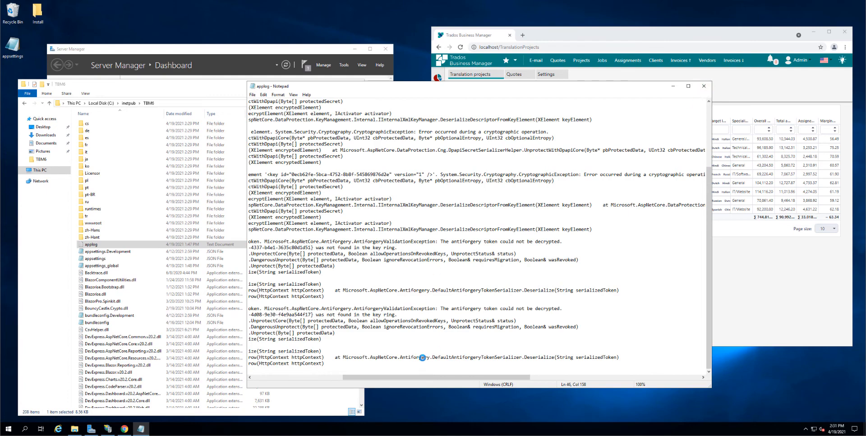
left_click_drag(420, 376, 291, 386)
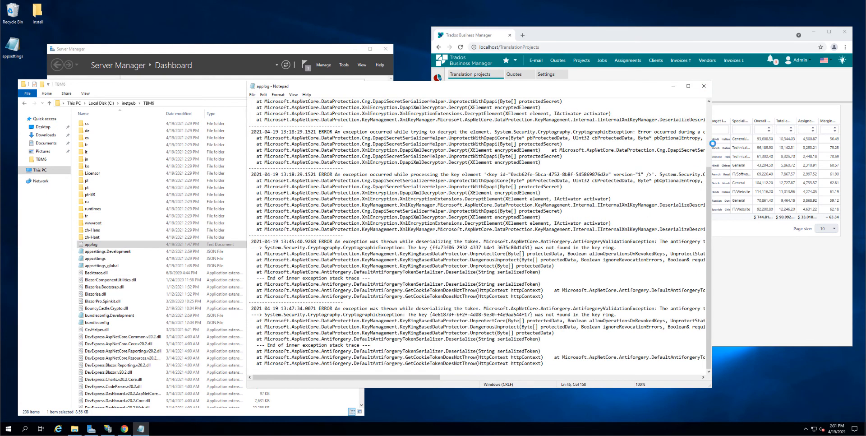
left_click(703, 86)
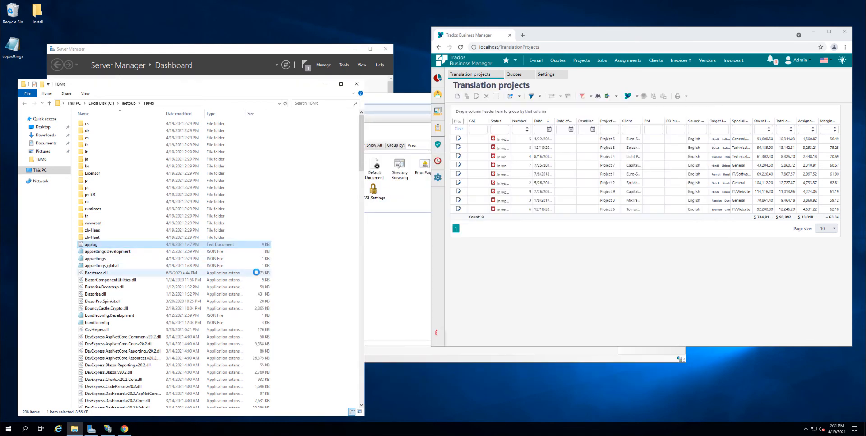
left_click(317, 247)
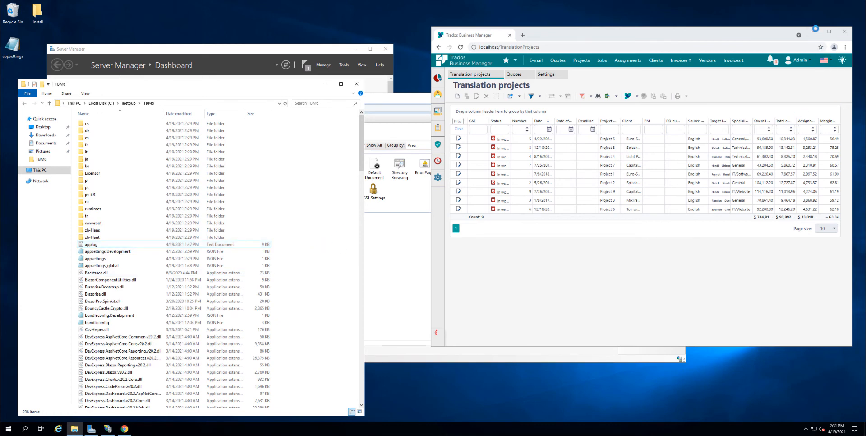
Confirm DisableHttps is true in appsettings, then close Notepad, the TBM6 folder and browser
left_click(539, 174)
left_click(550, 189)
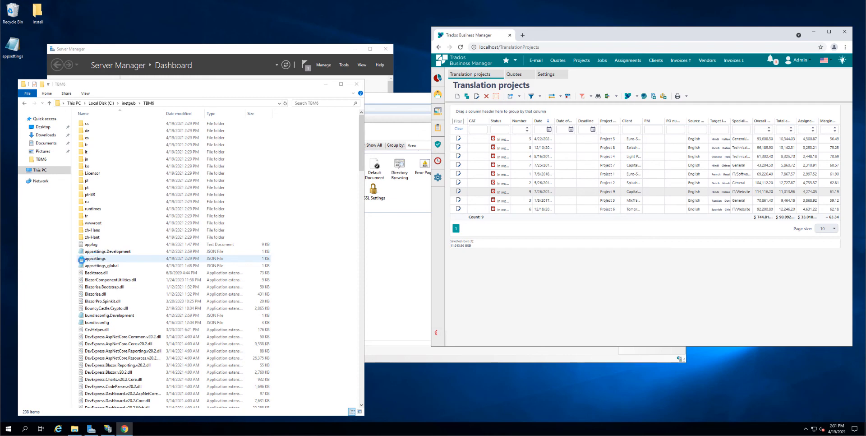
double_click(82, 258)
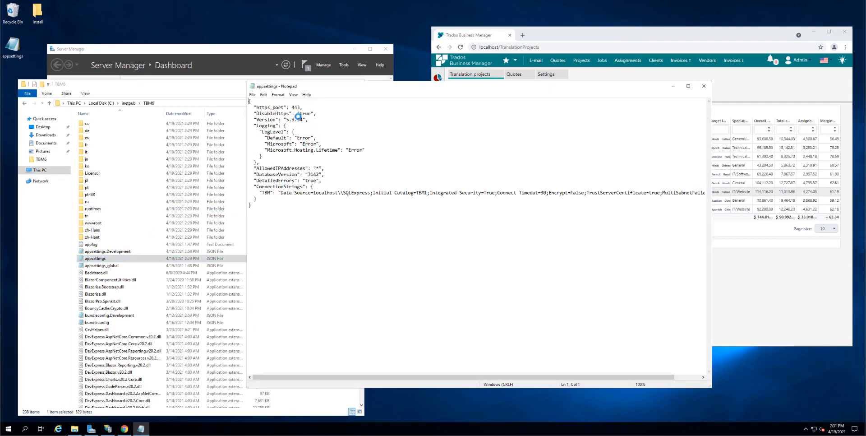
left_click_drag(305, 114, 311, 114)
left_click(704, 86)
left_click(322, 181)
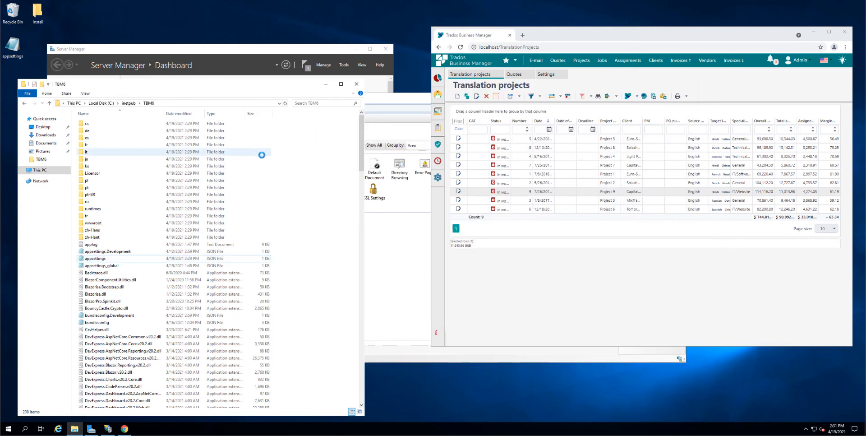
left_click(356, 84)
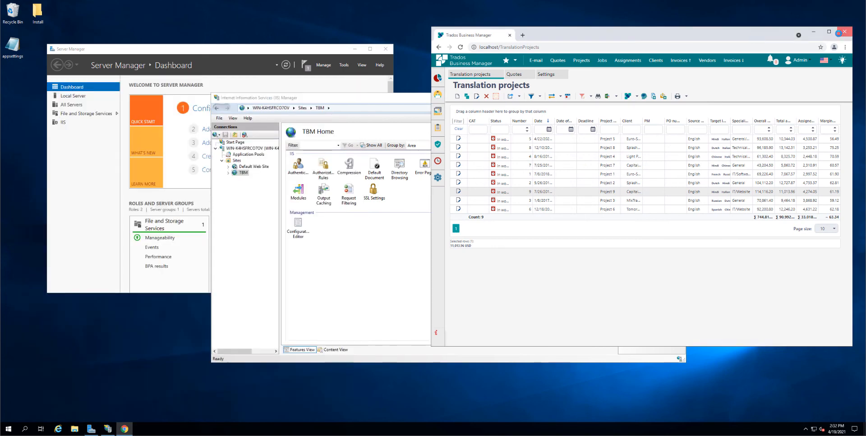
left_click(843, 32)
Close IIS and Server Manager, then pick the sdl_business_manager_desktop_5.9.33 installer in Install
left_click(679, 97)
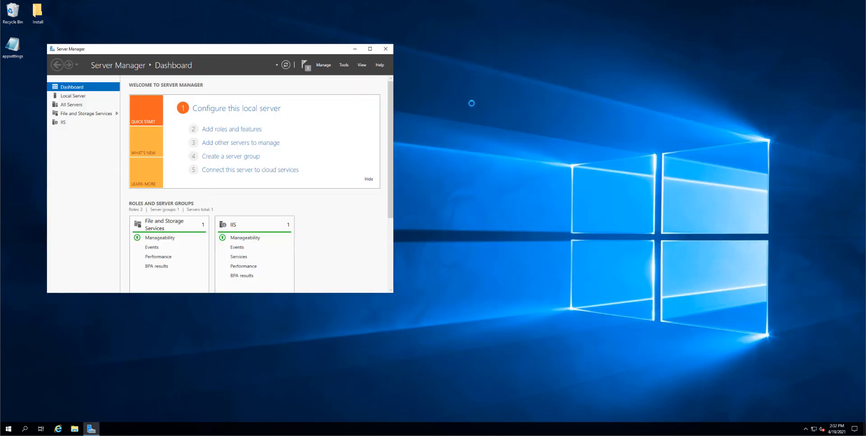
left_click(386, 48)
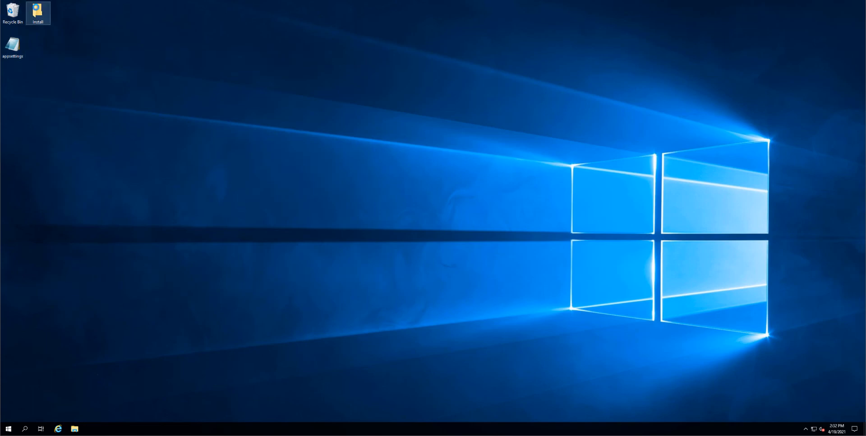
double_click(38, 13)
left_click_drag(161, 81, 325, 72)
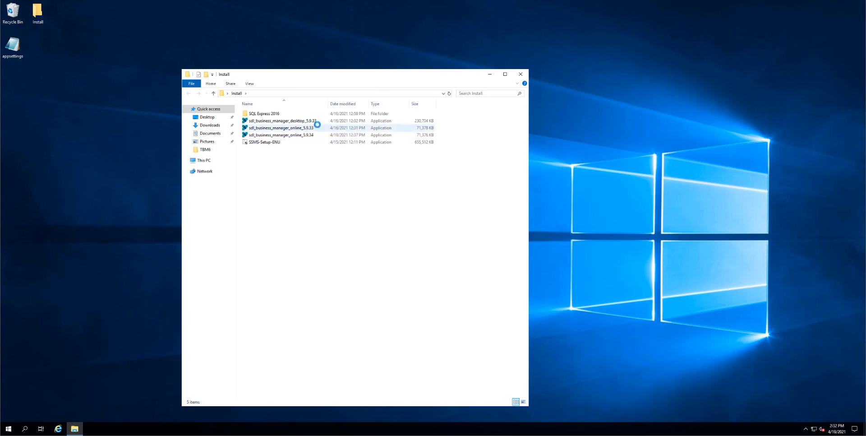
left_click(298, 120)
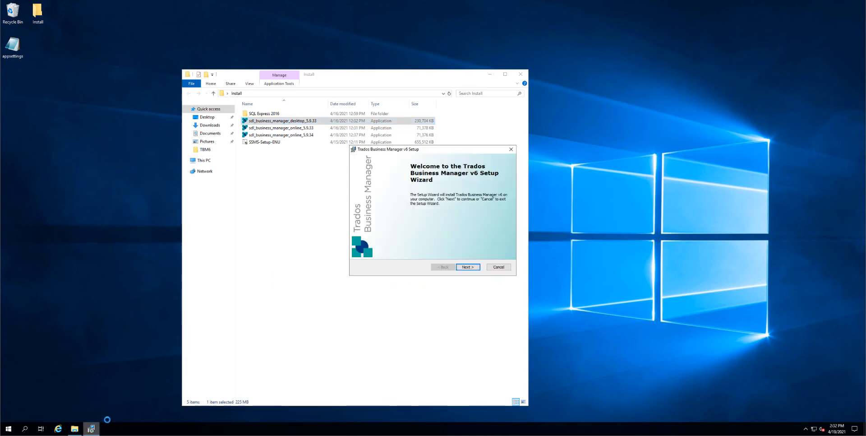
Accept the licence, keep the Documents install folder, and start installing past the UAC prompt
left_click(469, 266)
left_click(377, 241)
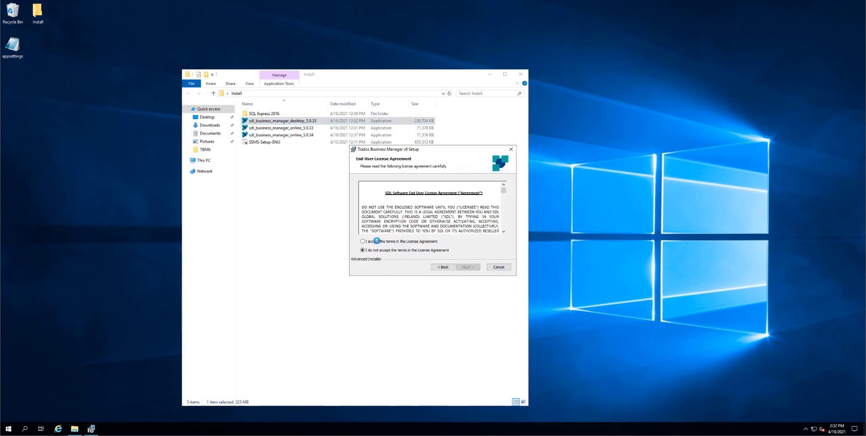
left_click(465, 266)
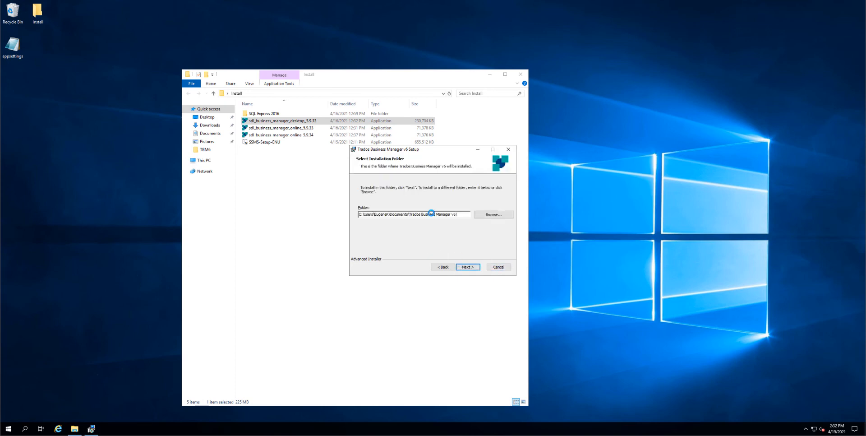
left_click_drag(364, 214, 462, 213)
double_click(393, 214)
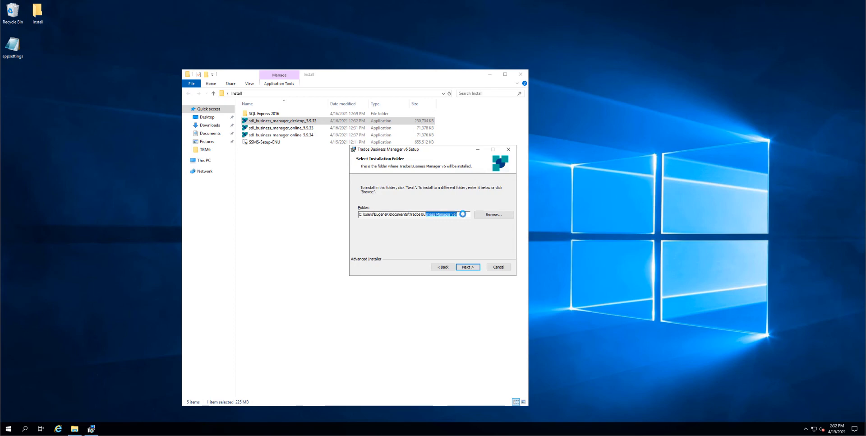
left_click(478, 267)
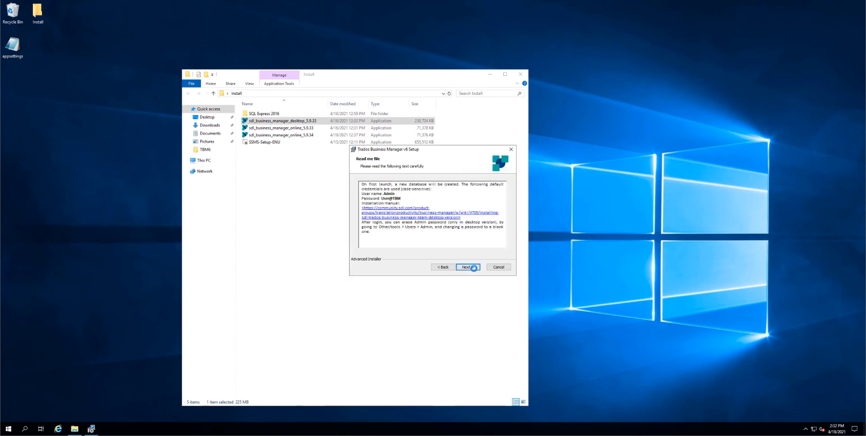
left_click(474, 267)
left_click(471, 267)
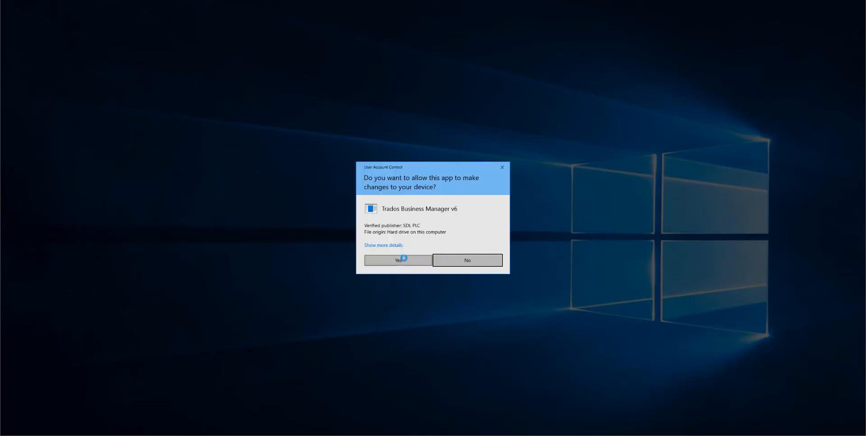
left_click(400, 257)
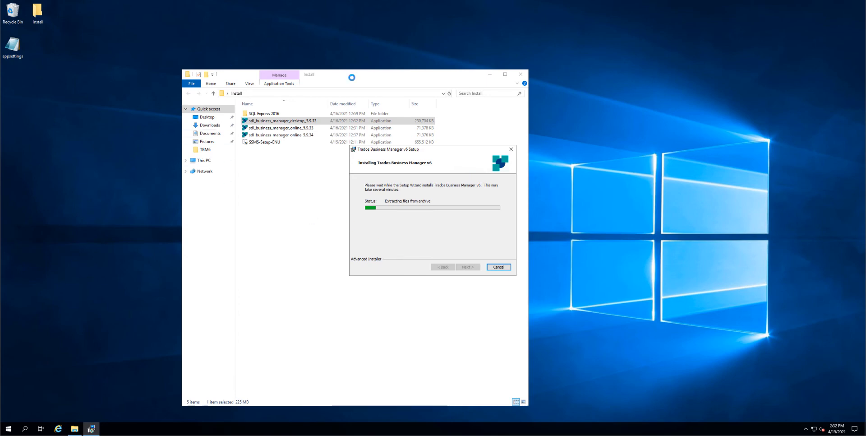
Arrange the folder and progress windows side by side and show the Documents contents
left_click_drag(352, 77, 666, 48)
left_click_drag(411, 148, 242, 109)
left_click(521, 107)
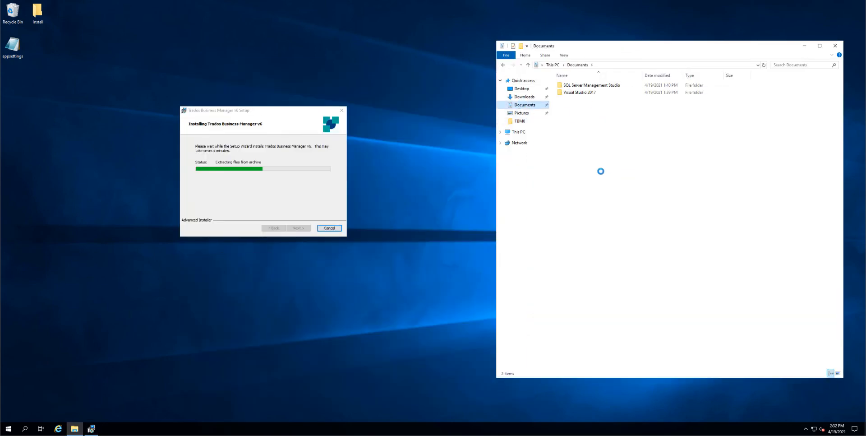
Open the Install folder and look over the online and desktop 5.9.33 installers
double_click(37, 11)
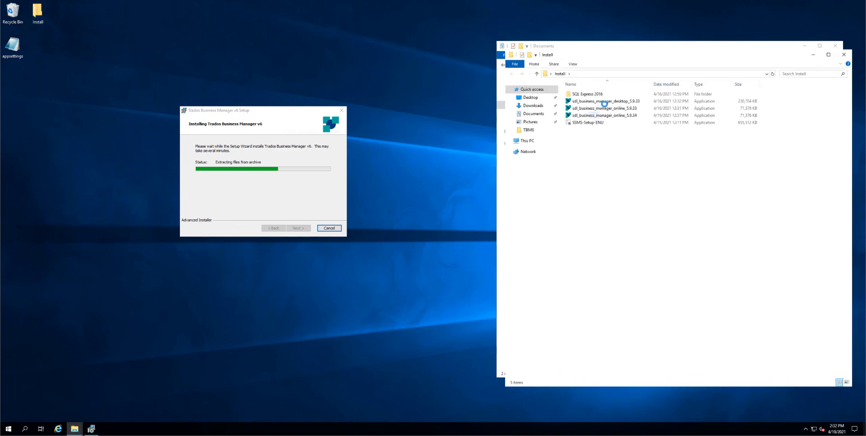
left_click_drag(588, 44, 190, 110)
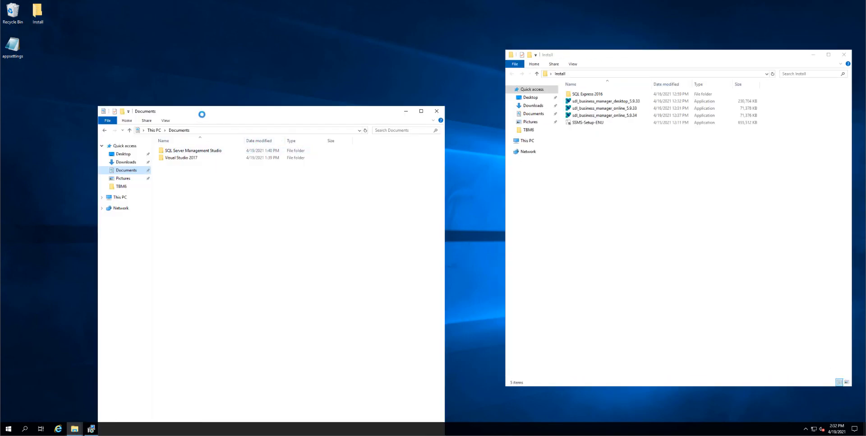
left_click(591, 116)
left_click(626, 108)
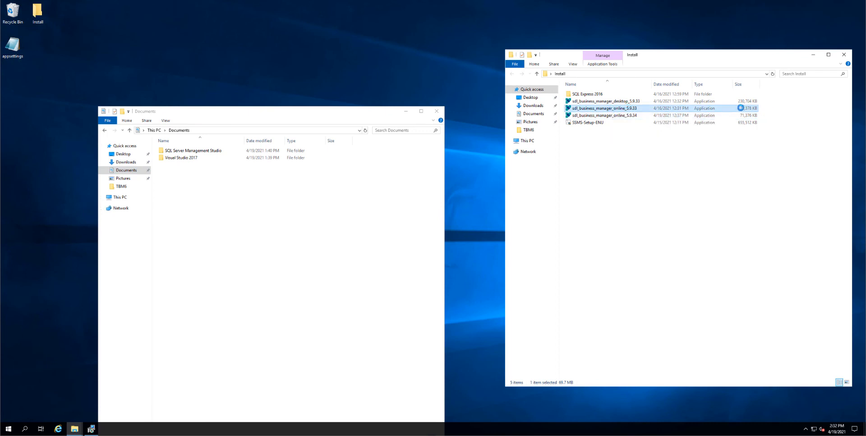
left_click(610, 101)
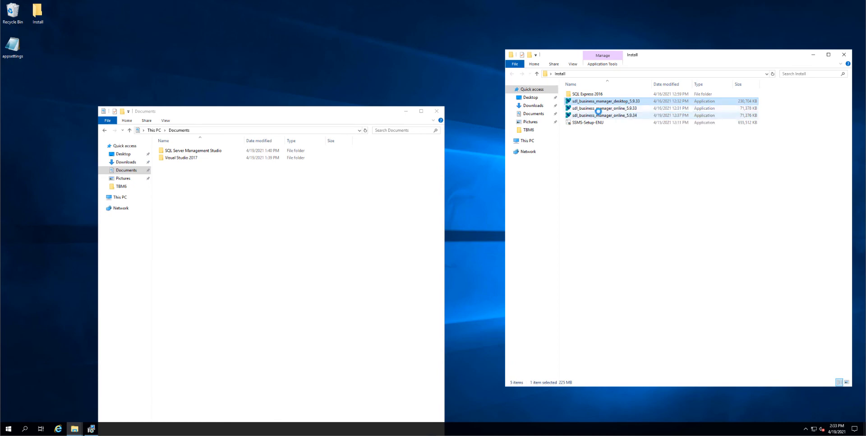
left_click(598, 108)
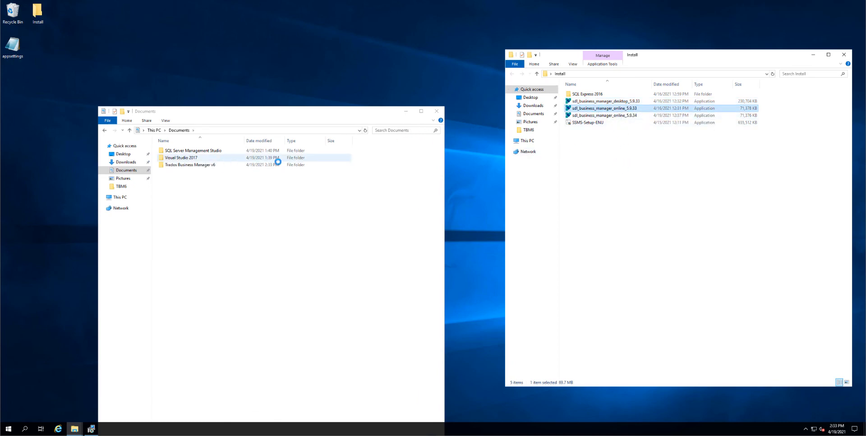
Open Documents\Trados Business Manager v6 and launch TBM to its sign-in page
left_click_drag(303, 112, 331, 58)
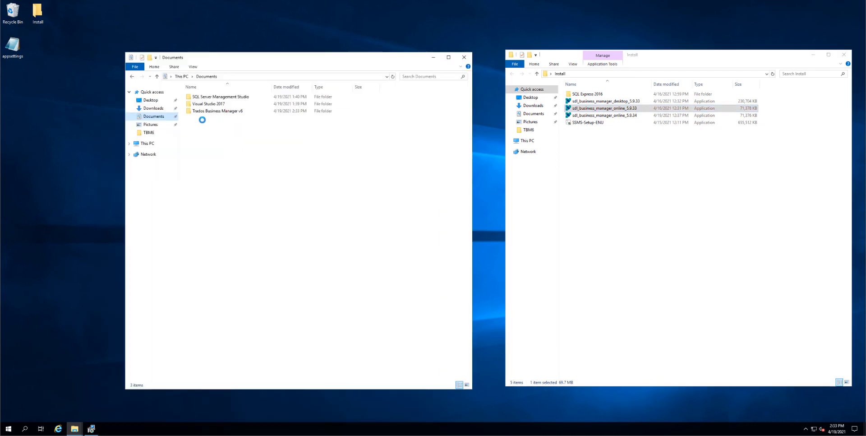
left_click_drag(228, 60, 313, 35)
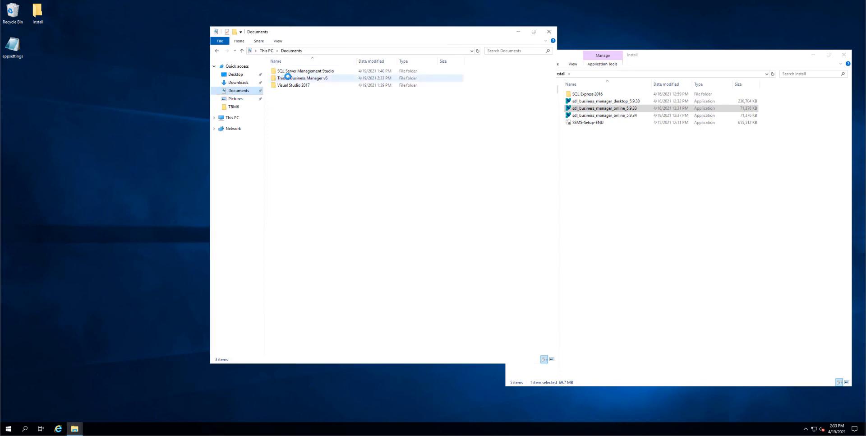
double_click(289, 78)
double_click(288, 170)
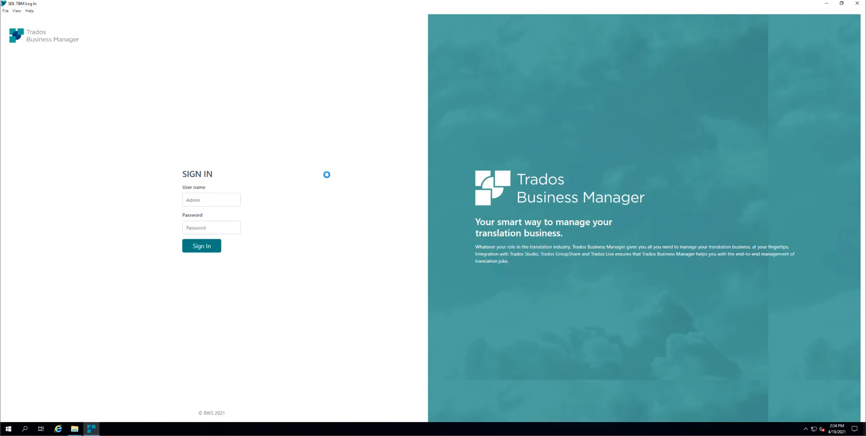
Reposition and maximize the SDL TBM Log In window, then sign in with the admin password
double_click(31, 3)
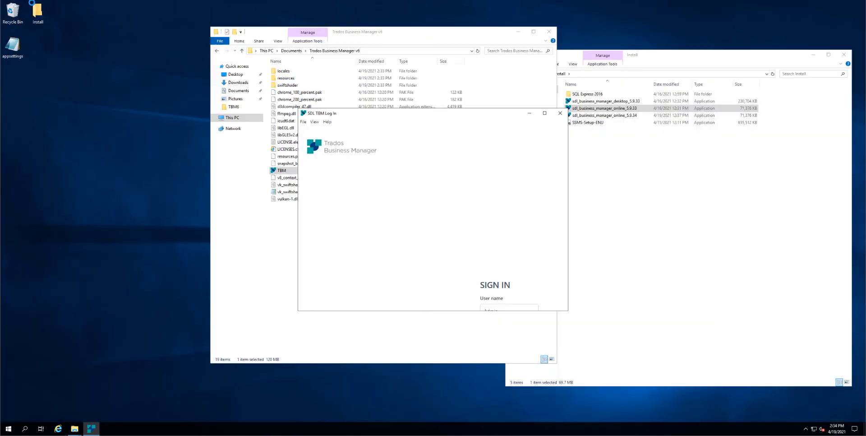
left_click_drag(419, 112, 185, 45)
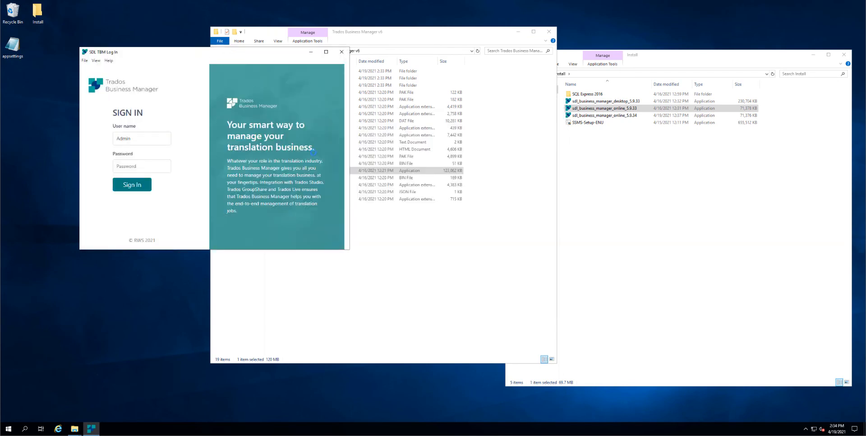
left_click_drag(251, 51, 451, 159)
double_click(452, 159)
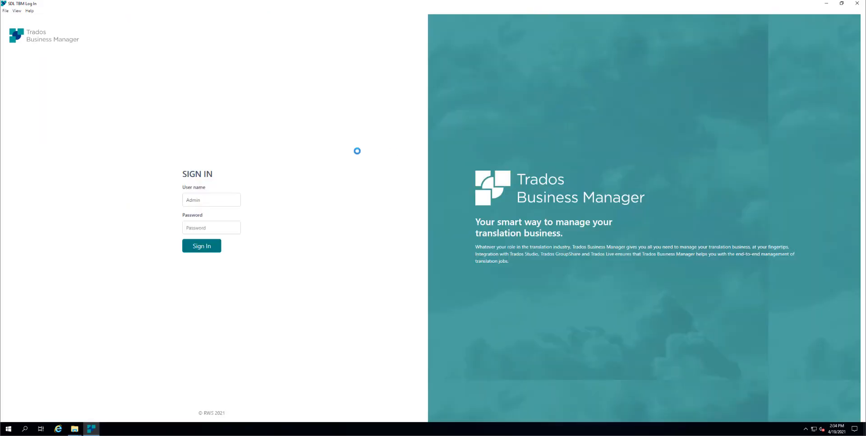
left_click(207, 226)
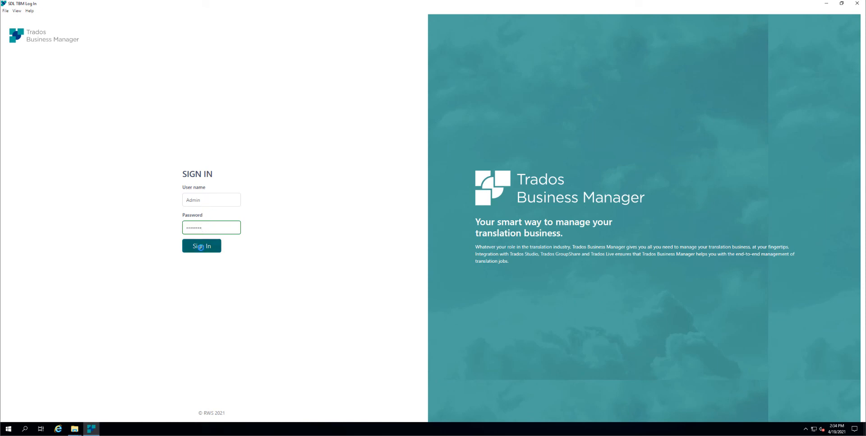
left_click(201, 247)
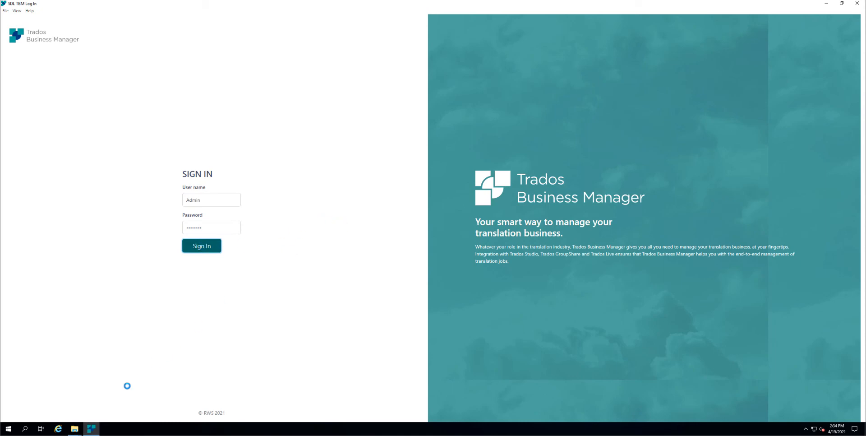
Restore the Trados Business Manager window, move it to the upper right and widen it leftward
mouse_move(74, 429)
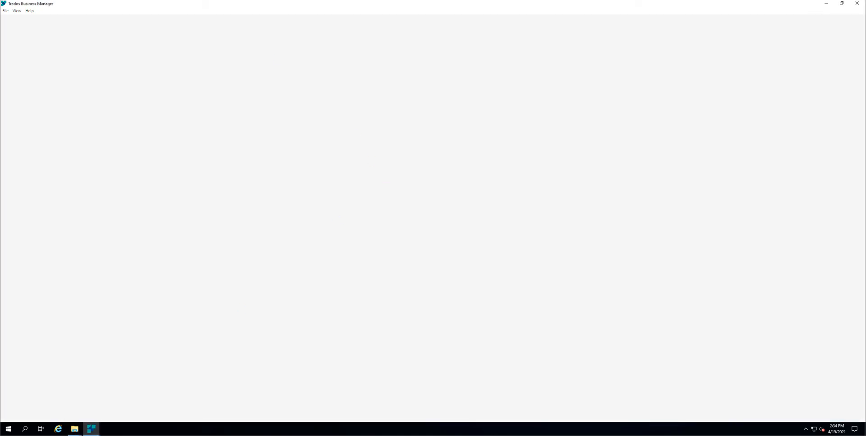
double_click(119, 3)
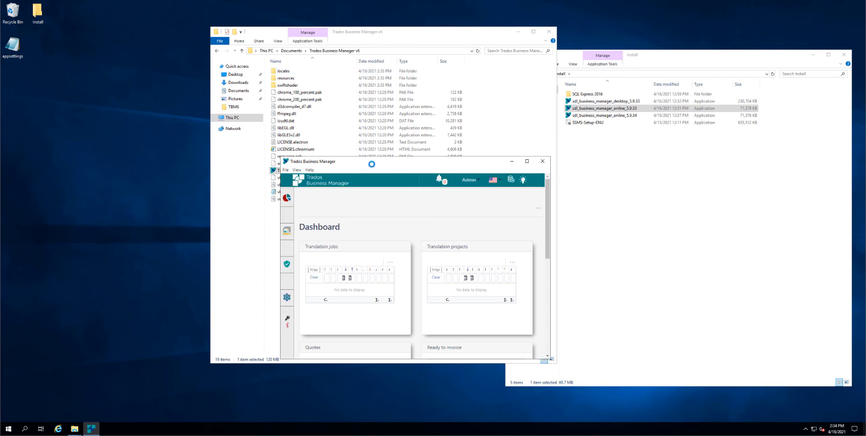
left_click_drag(375, 161, 625, 40)
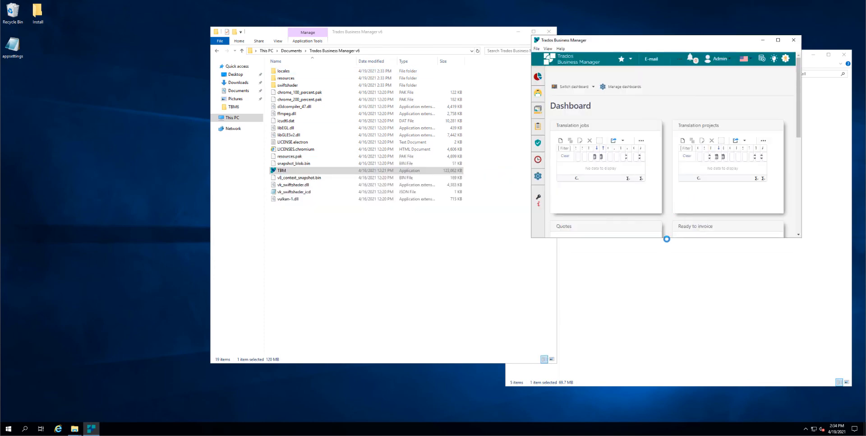
left_click_drag(667, 238, 661, 339)
scroll(711, 235, "down", 3)
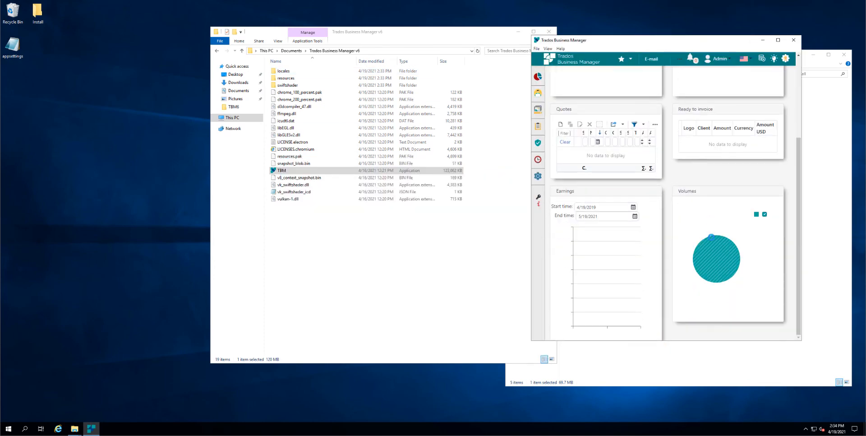
left_click_drag(531, 279, 410, 279)
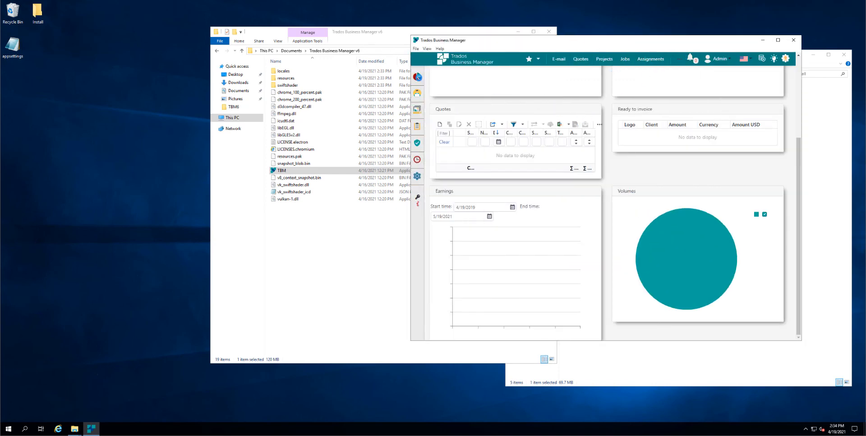
View the update details and version history, then close them
mouse_move(418, 201)
left_click(785, 58)
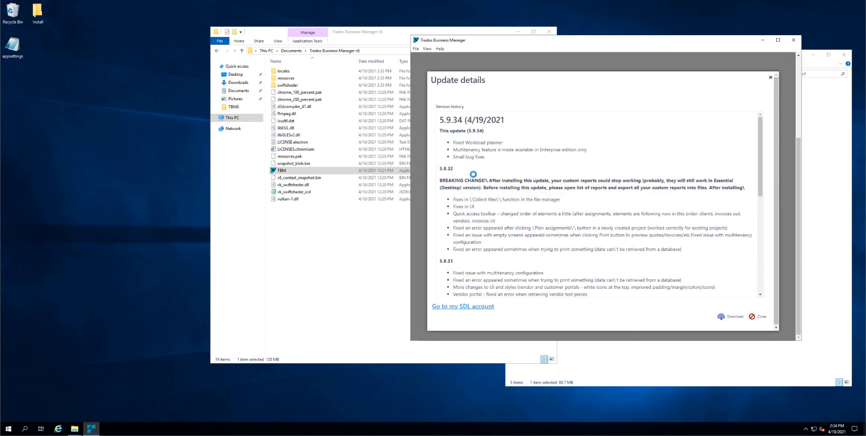
left_click(761, 316)
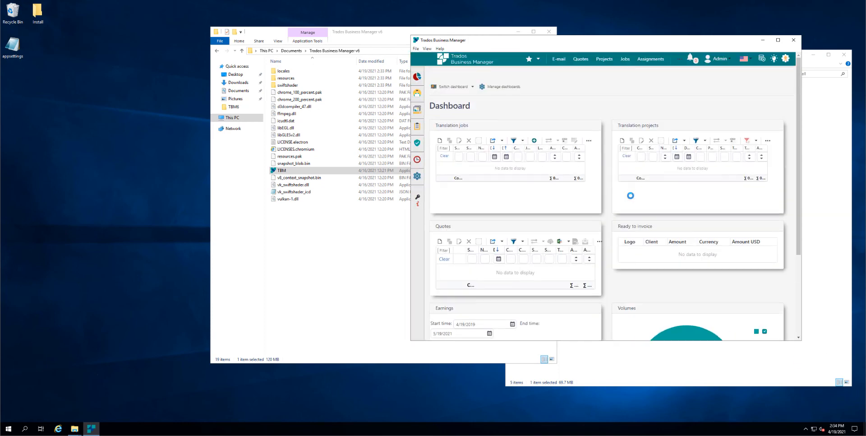
mouse_move(416, 195)
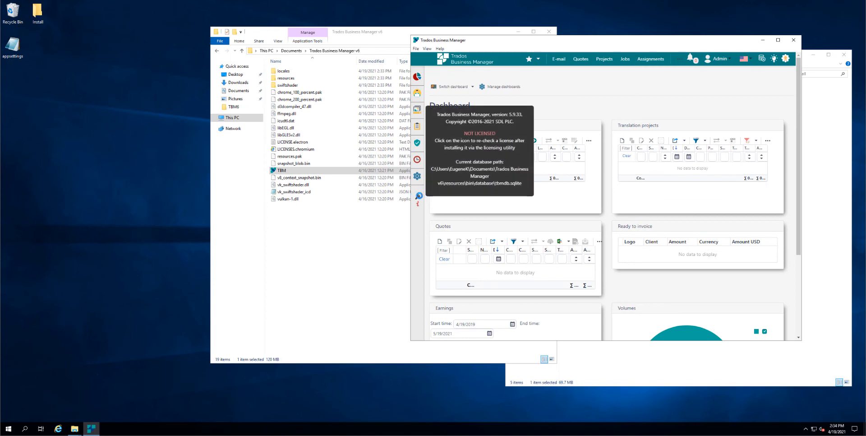
Run TBM_Licensor with option 1 to confirm the licence is Unlicensed, then close it
left_click(417, 197)
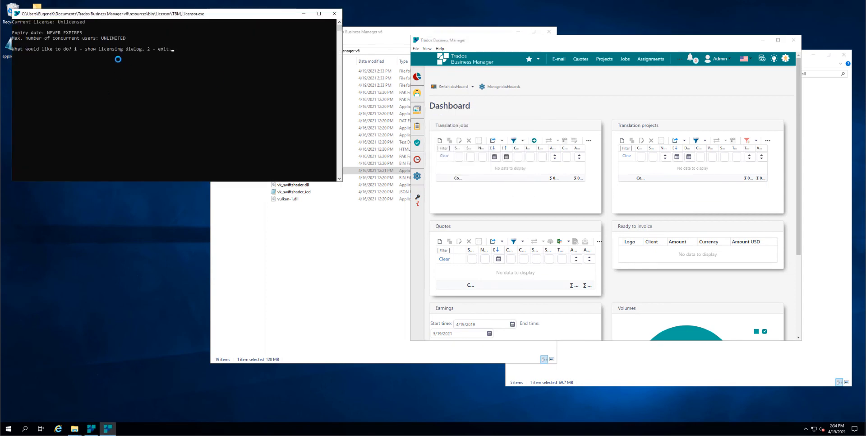
type("1")
key("Return")
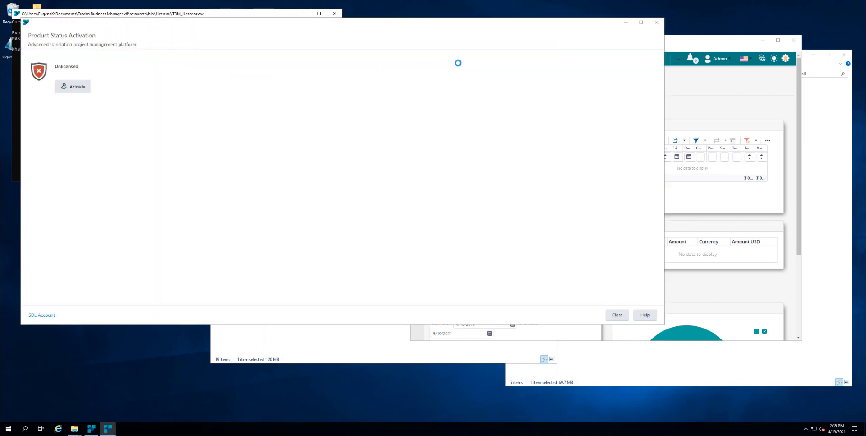
left_click(655, 22)
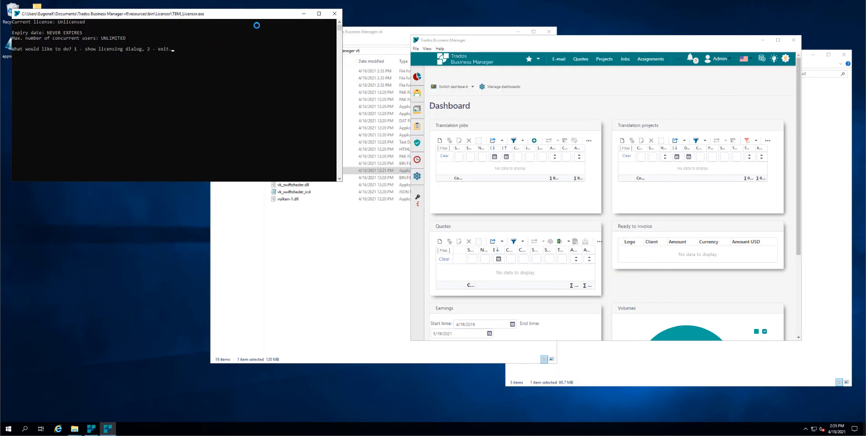
left_click(334, 13)
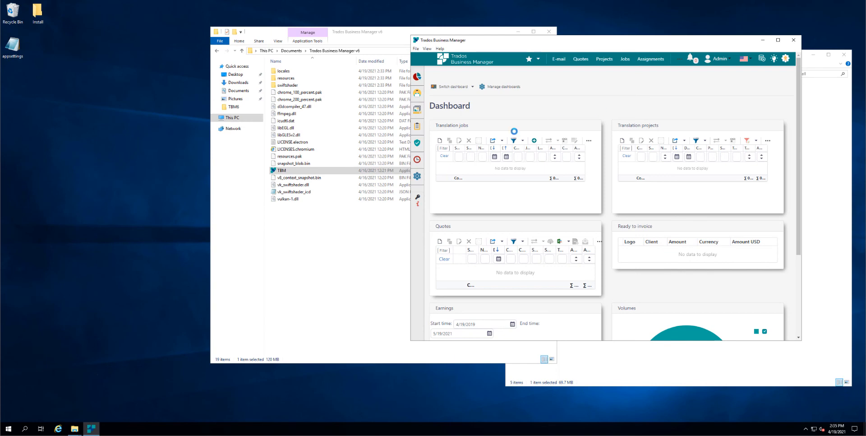
Widen the Dashboard so Clients, Invoices and Vendors columns appear
scroll(678, 226, "down", 3)
scroll(678, 226, "up", 3)
left_click_drag(408, 291, 323, 306)
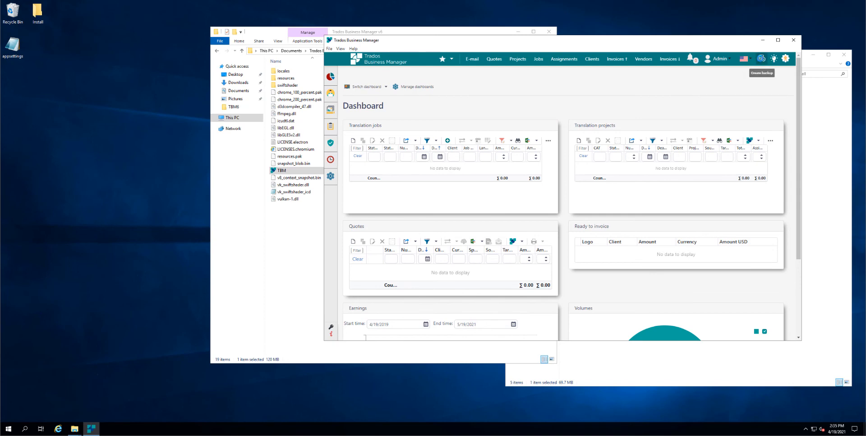
Save a database backup as rere.bak on the Desktop, then drag it into the open folder
left_click(761, 59)
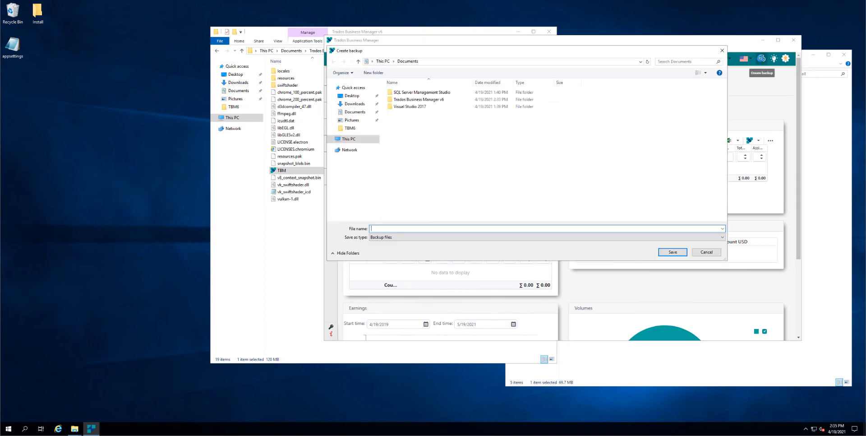
left_click(352, 96)
left_click(381, 228)
type("ref")
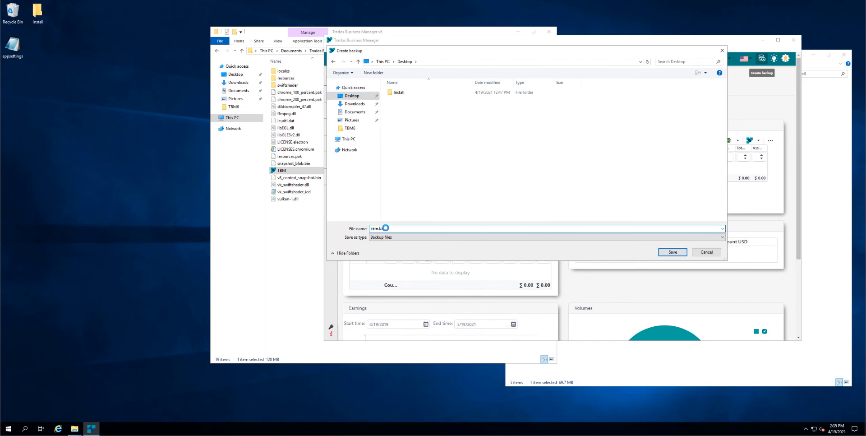
left_click(660, 251)
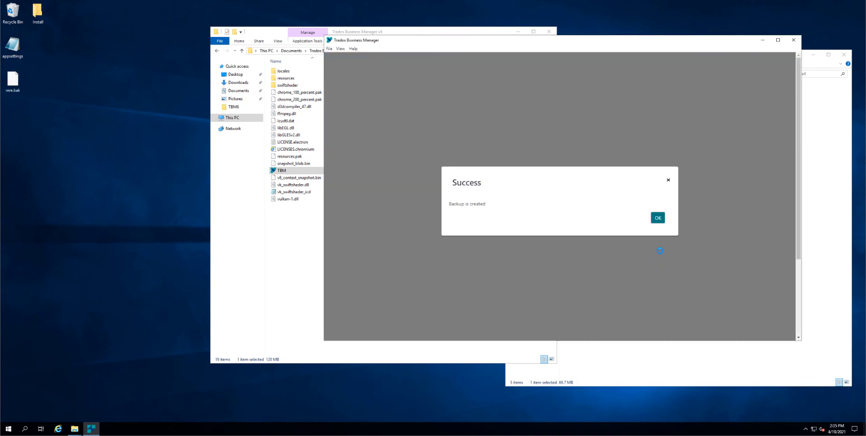
left_click(657, 218)
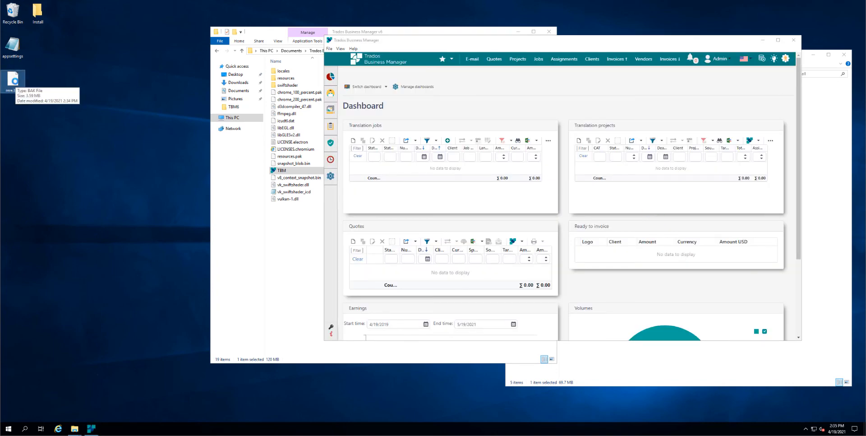
left_click_drag(14, 81, 288, 221)
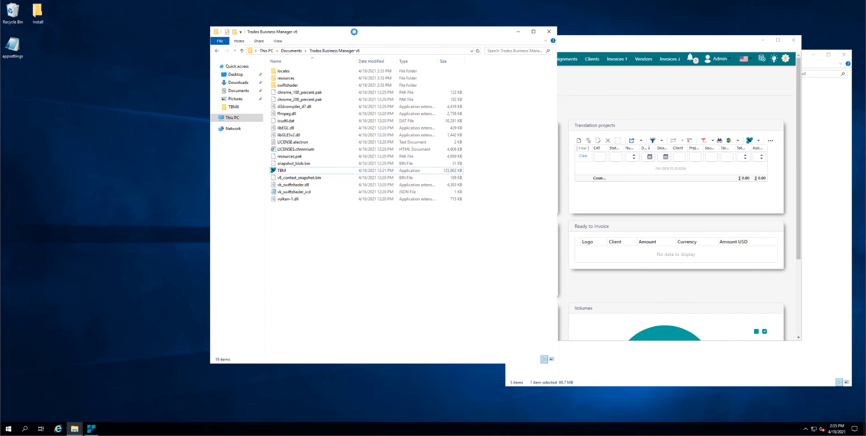
Browse into resources\bin\database and inspect the tbmdb.sqlite file's actions
left_click_drag(354, 33, 226, 60)
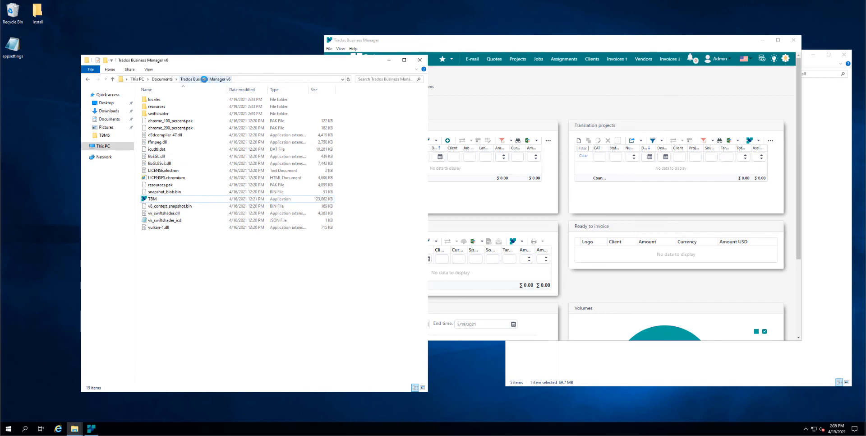
double_click(152, 106)
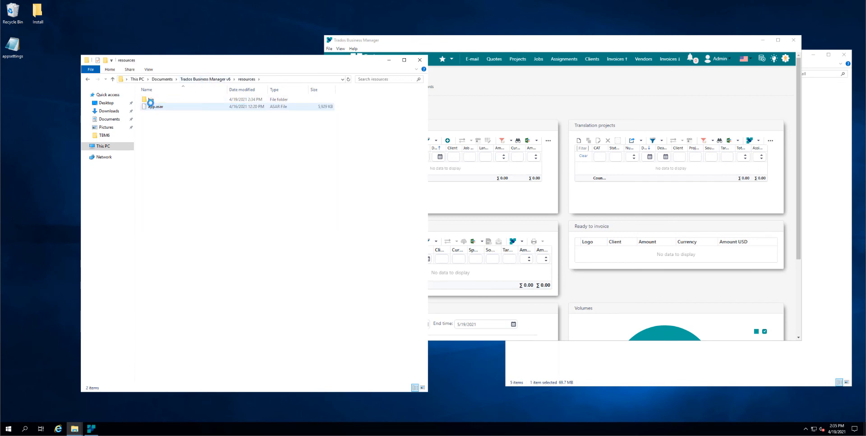
double_click(151, 100)
left_click(163, 107)
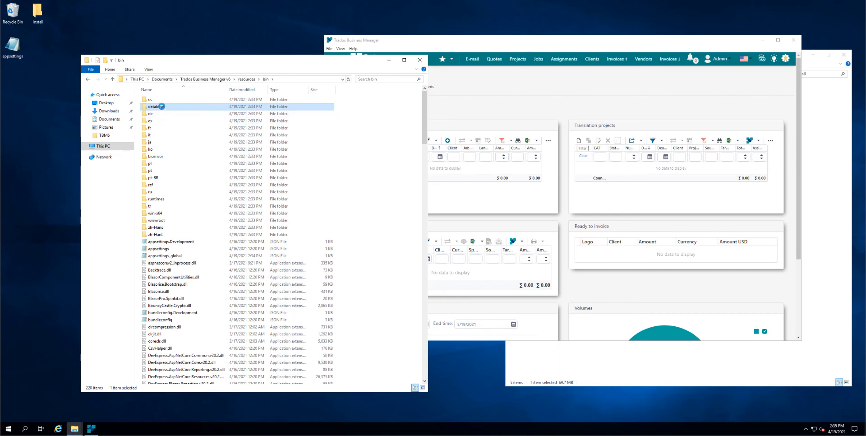
double_click(161, 106)
right_click(166, 99)
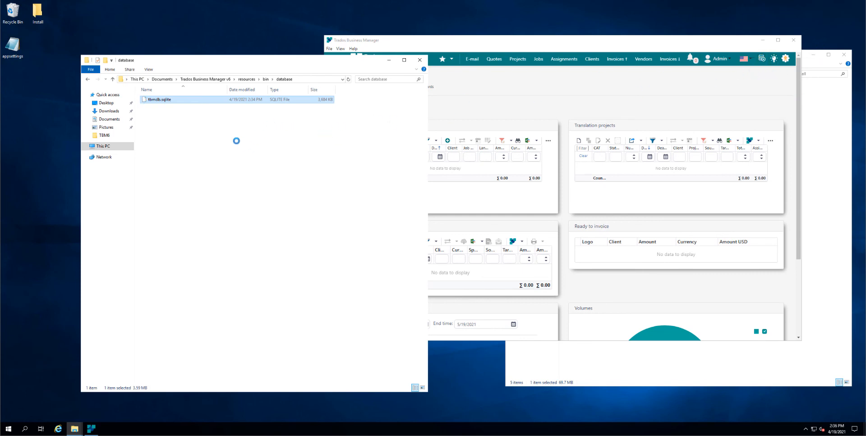
Return to the bin folder and select the appsettings file
left_click(266, 80)
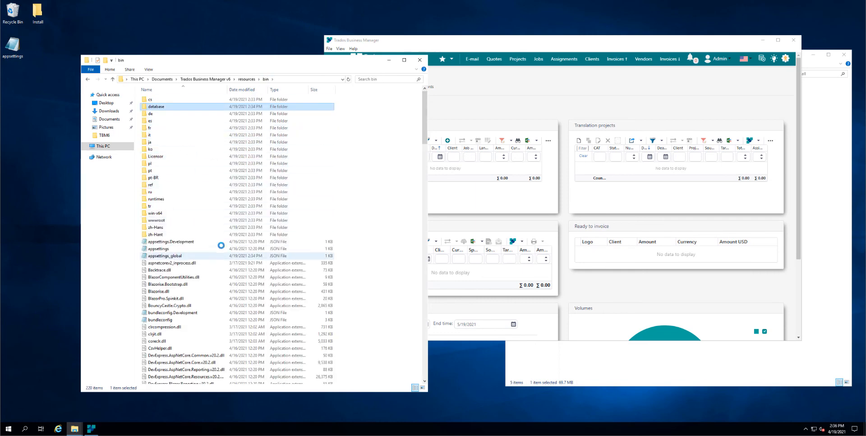
scroll(228, 245, "down", 13)
scroll(427, 165, "up", 13)
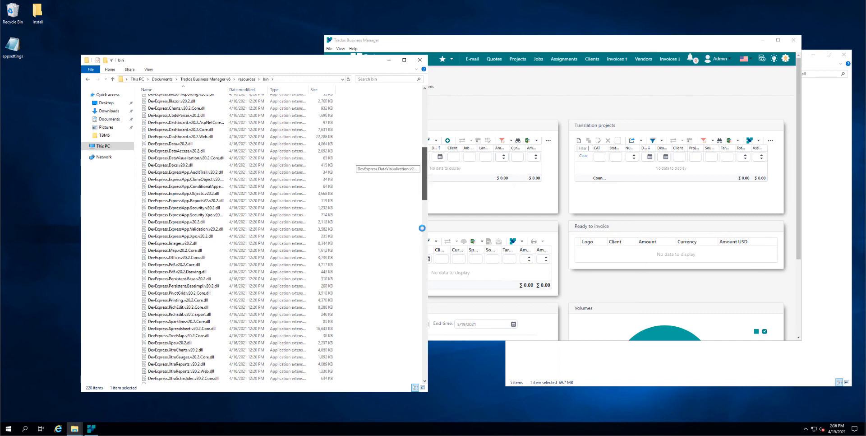
left_click(159, 249)
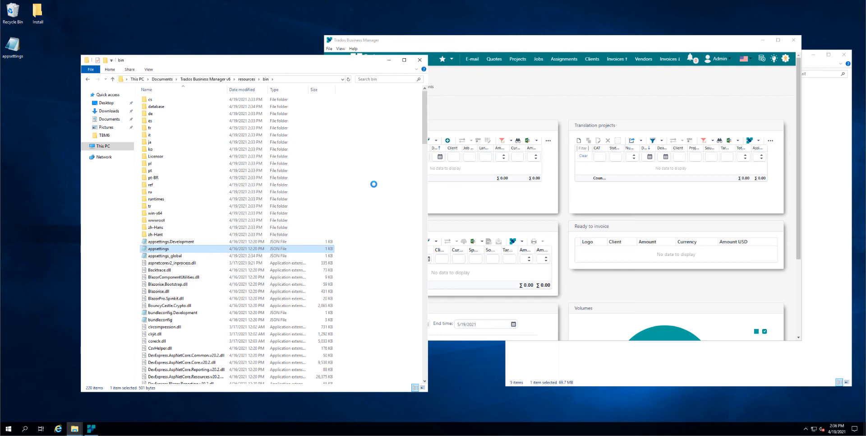
Tick Enable backup in the Database section of User settings, Application settings p1
left_click(525, 100)
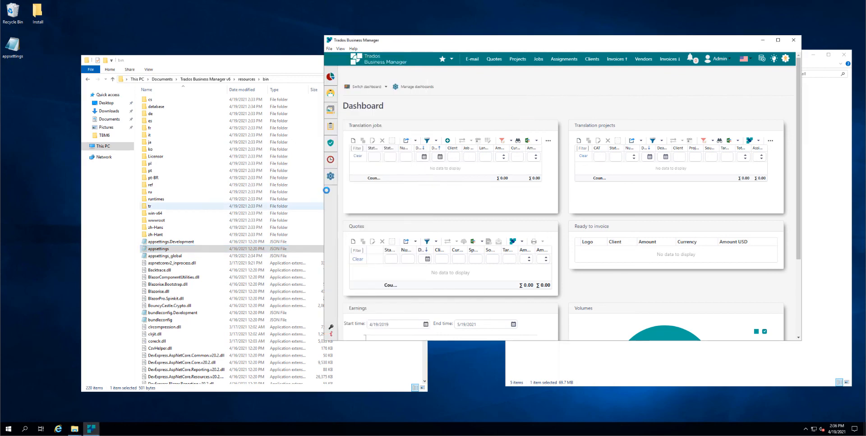
mouse_move(331, 176)
left_click(365, 218)
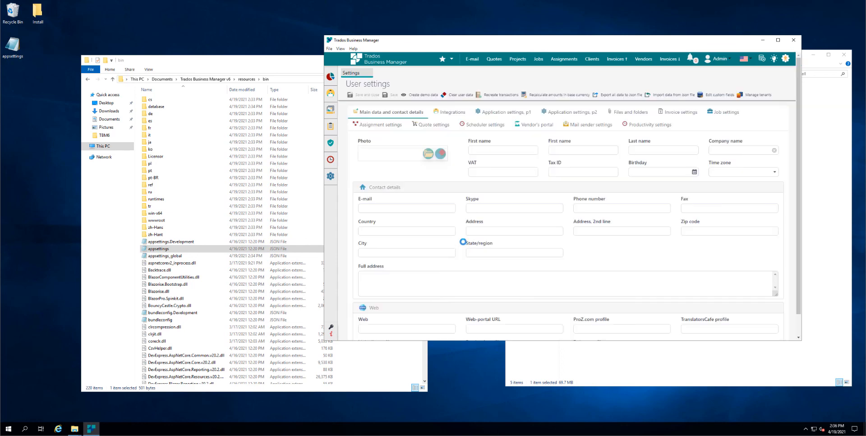
left_click(503, 112)
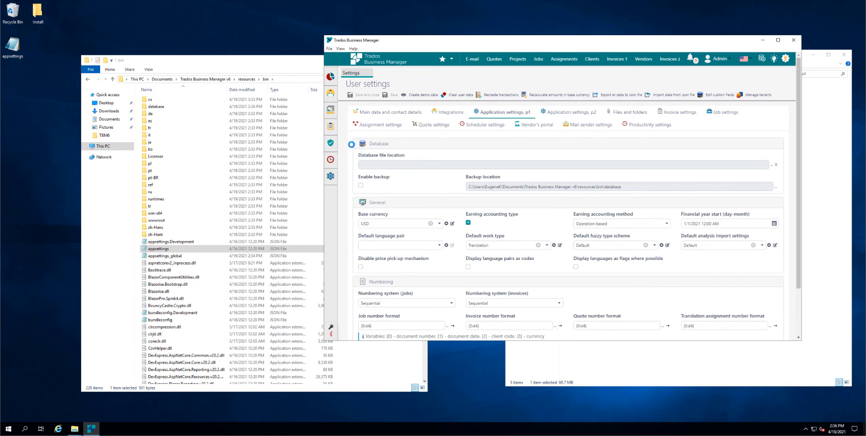
left_click(380, 166)
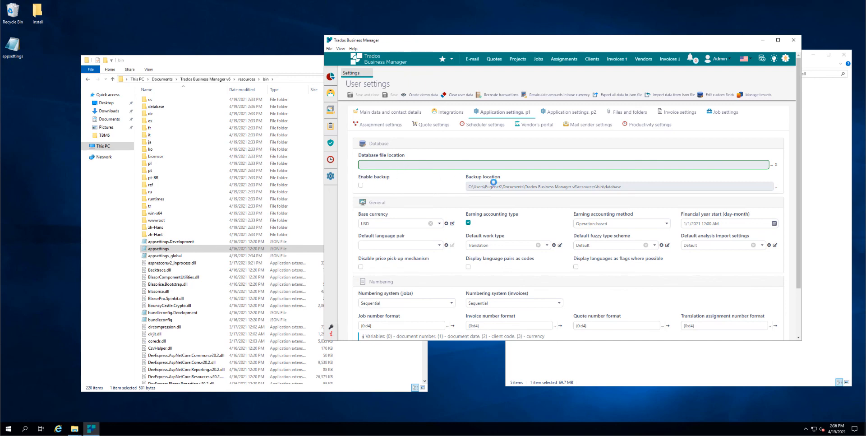
left_click(605, 187)
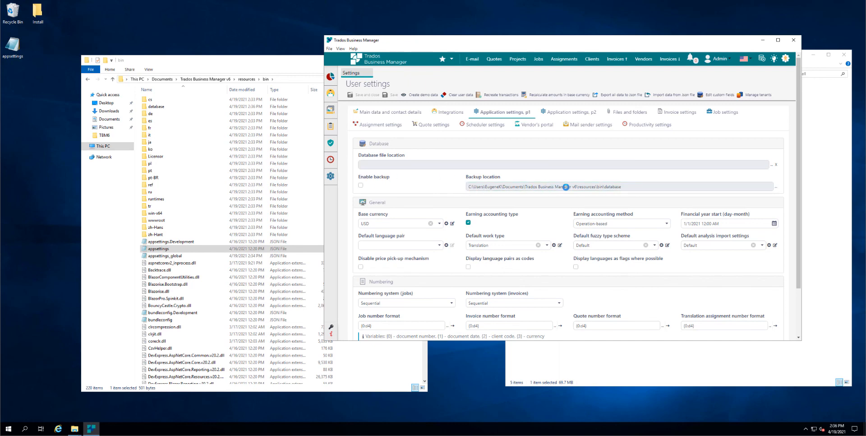
left_click(360, 185)
Close Trados, confirm tbmdb_20210419.sqlite exists in database, then return to Trados Business Manager v6
left_click(793, 41)
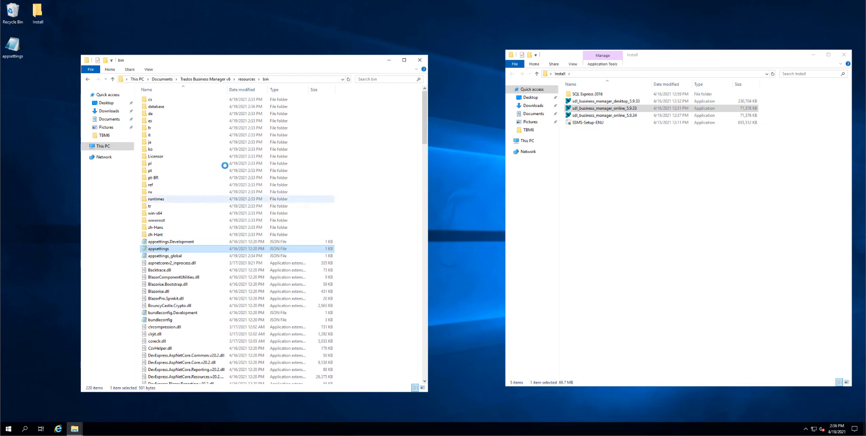
double_click(158, 107)
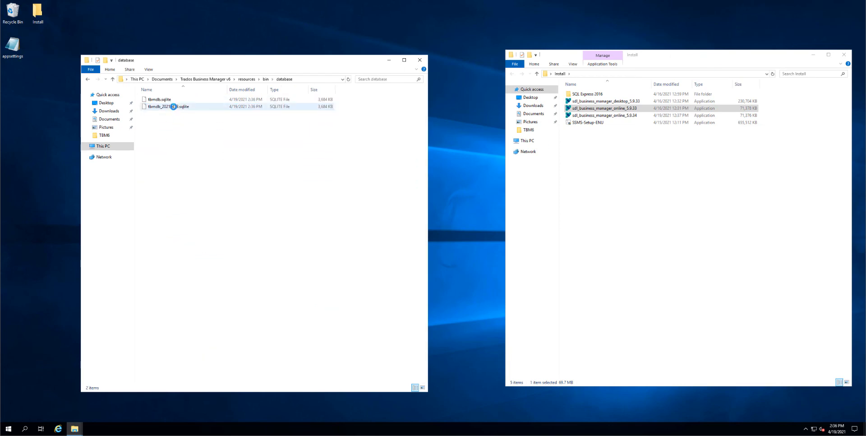
left_click(170, 107)
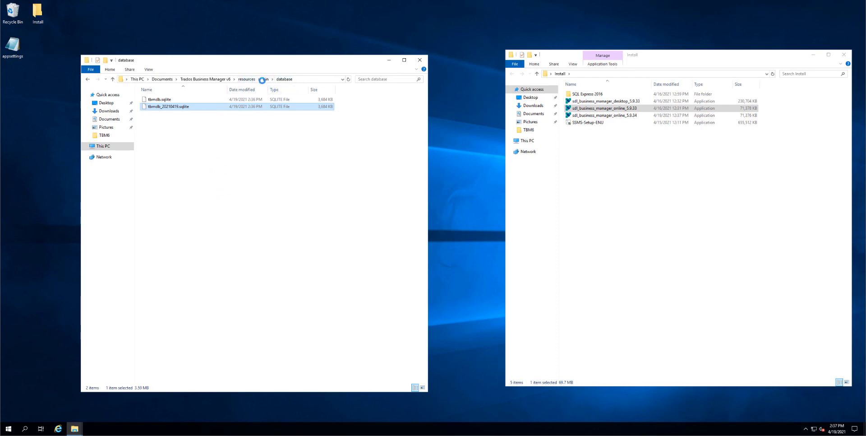
left_click(205, 78)
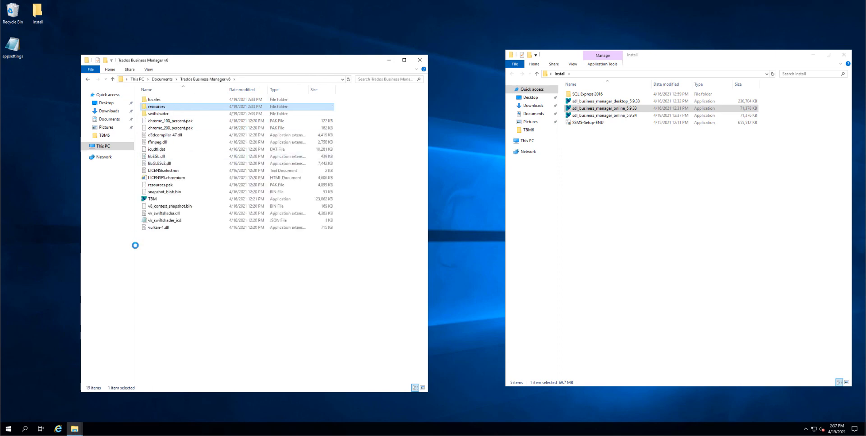
Relaunch TBM, open User settings at Application settings p1, and restore the window size
double_click(149, 198)
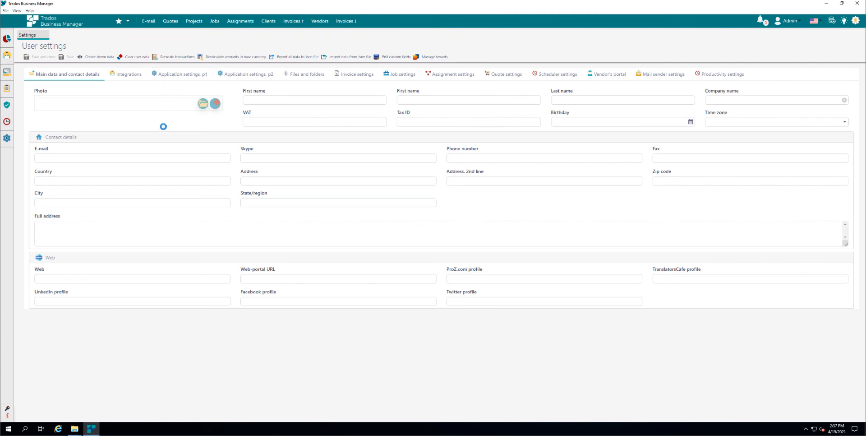
left_click(173, 74)
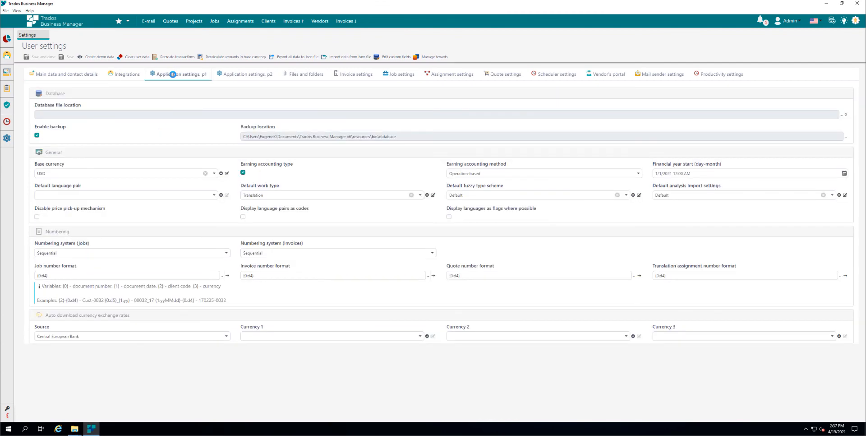
double_click(153, 4)
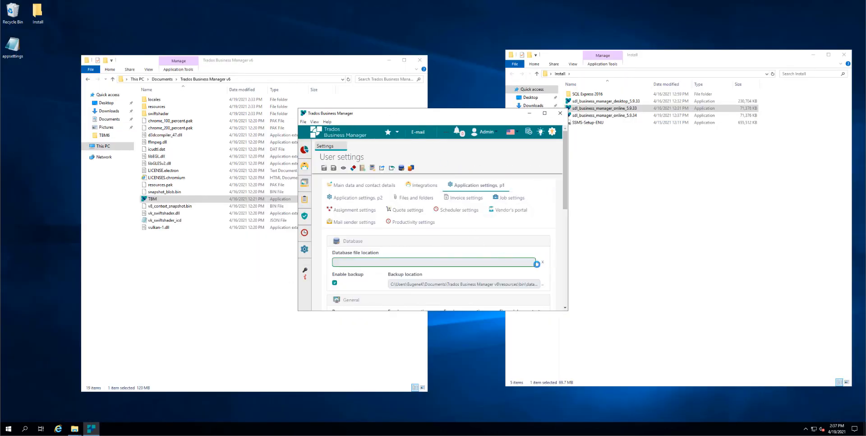
Change the Database file location to the Desktop and accept the Success message to close
left_click(538, 262)
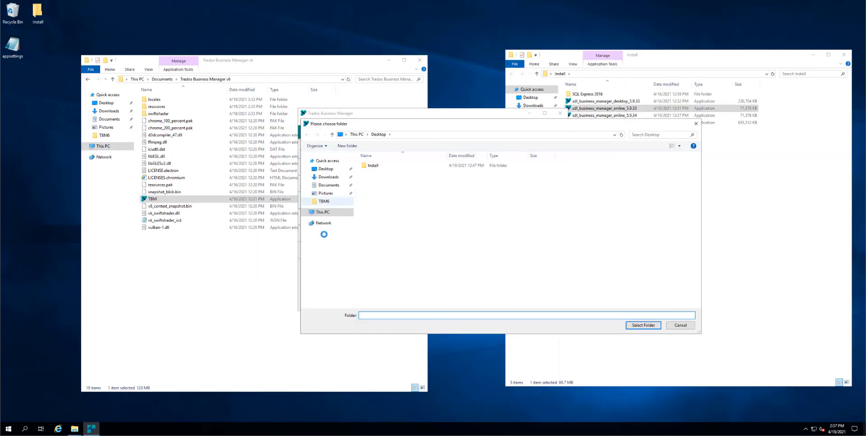
left_click(326, 169)
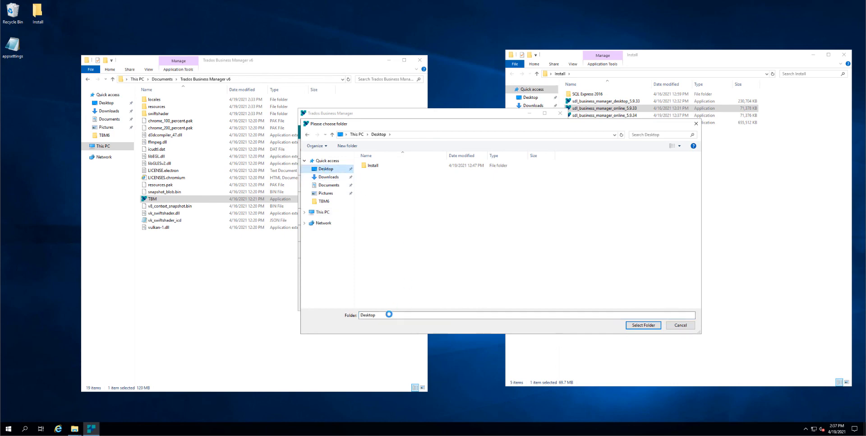
left_click(643, 324)
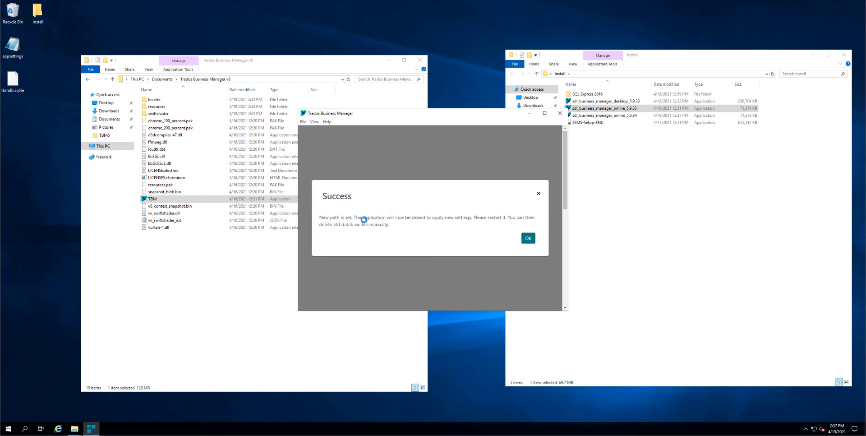
left_click(15, 81)
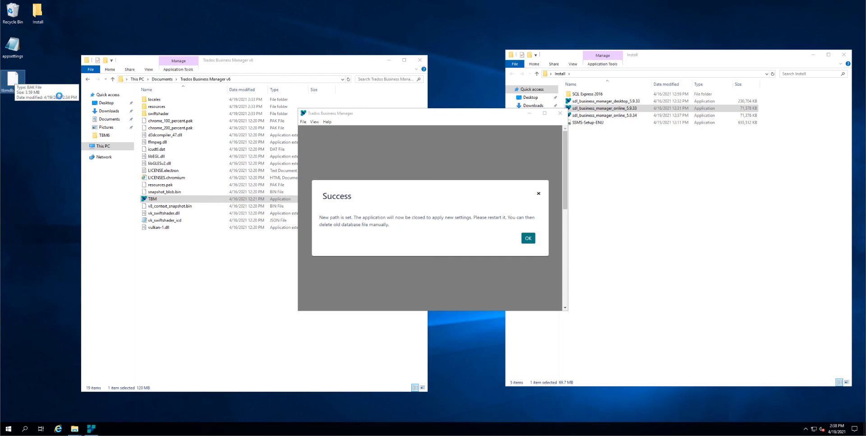
left_click(528, 238)
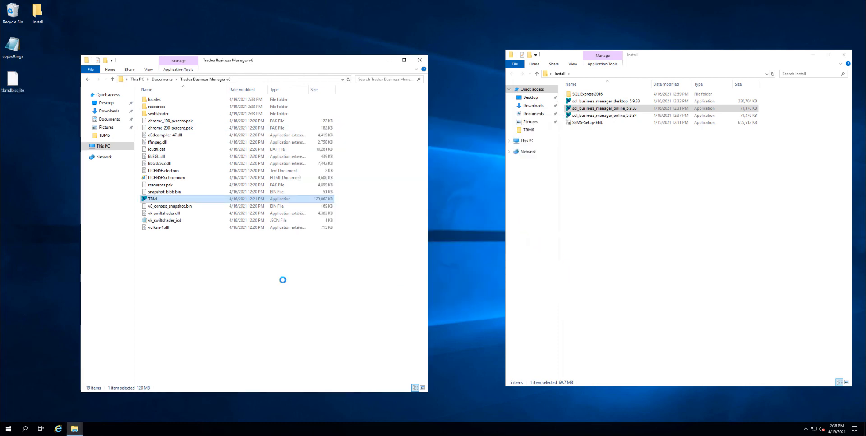
Relaunch TBM from Explorer, then widen and heighten its window to show more Dashboard panels
double_click(154, 200)
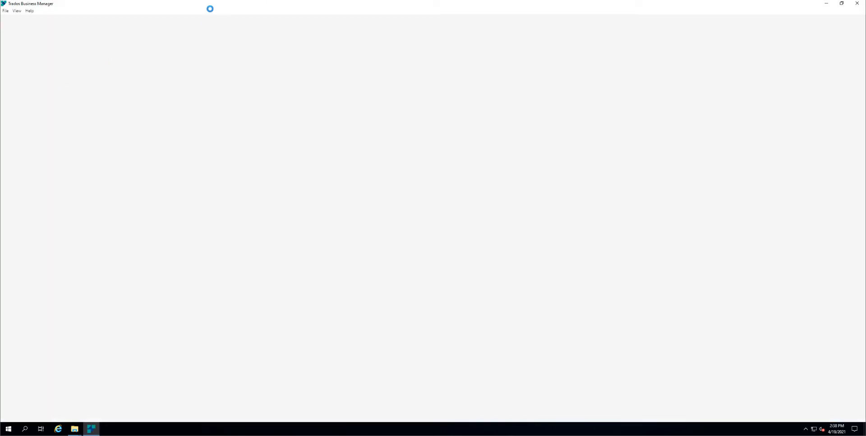
double_click(213, 3)
left_click(13, 80)
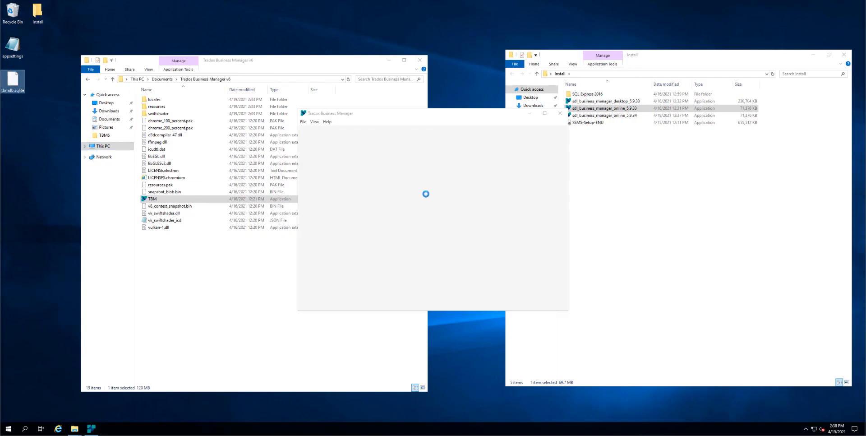
left_click_drag(567, 205, 807, 210)
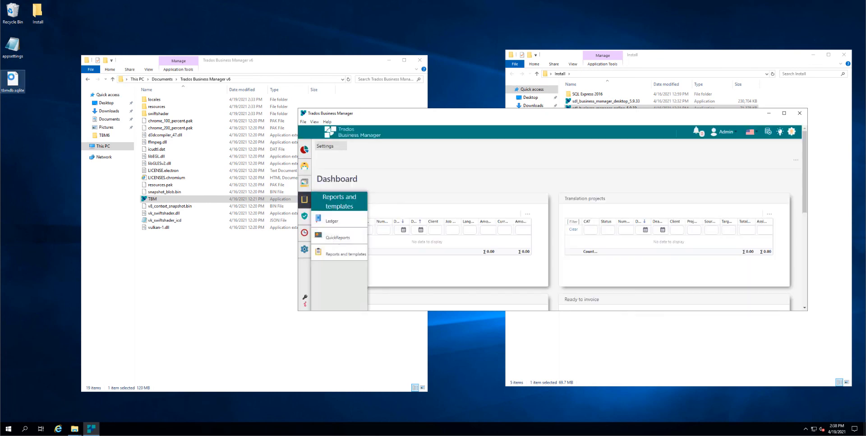
left_click(12, 80)
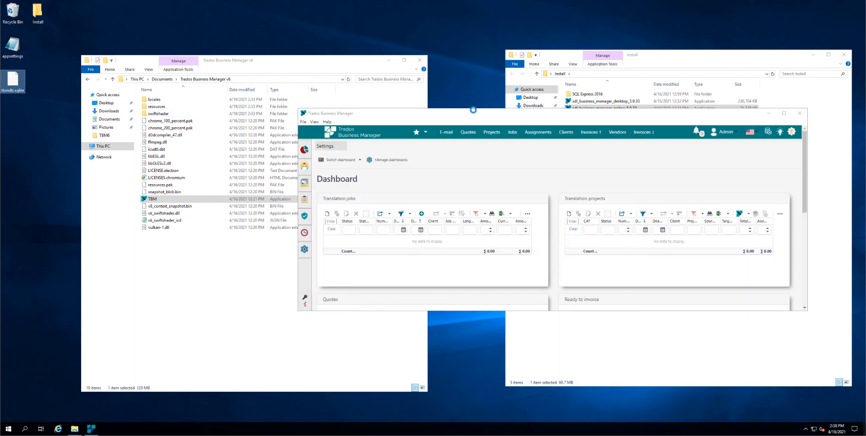
left_click_drag(472, 109, 468, 28)
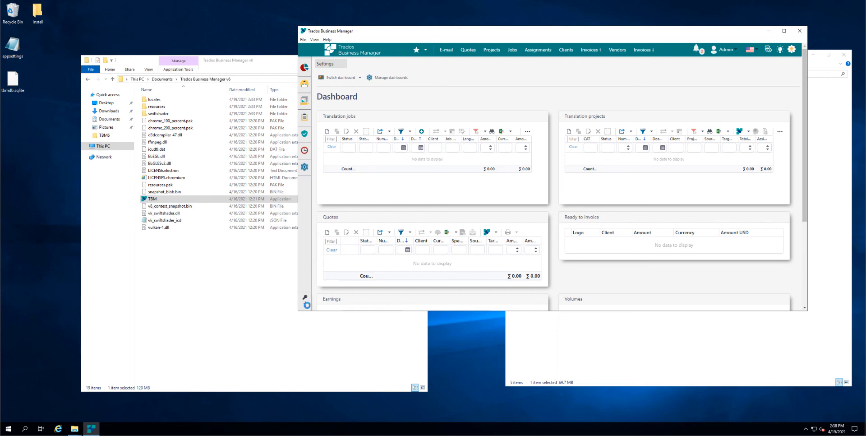
From the sidebar info icon's update details, download the available program update
mouse_move(305, 305)
left_click(736, 286)
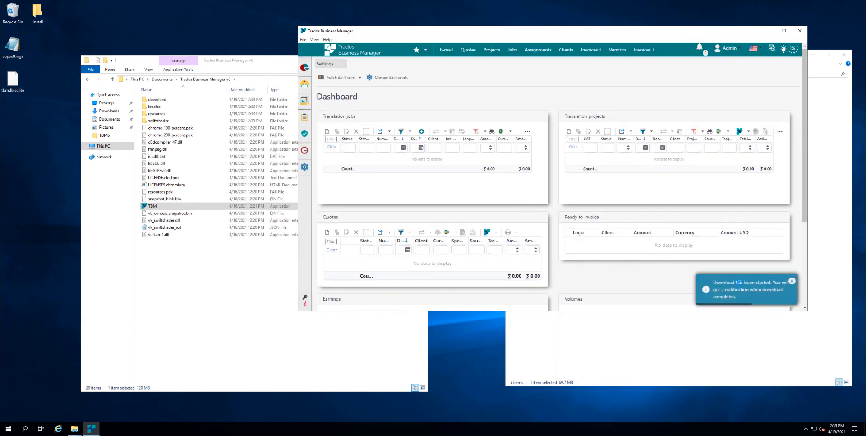
Switch to File Explorer and open the new download folder inside Trados Business Manager v6
left_click(192, 280)
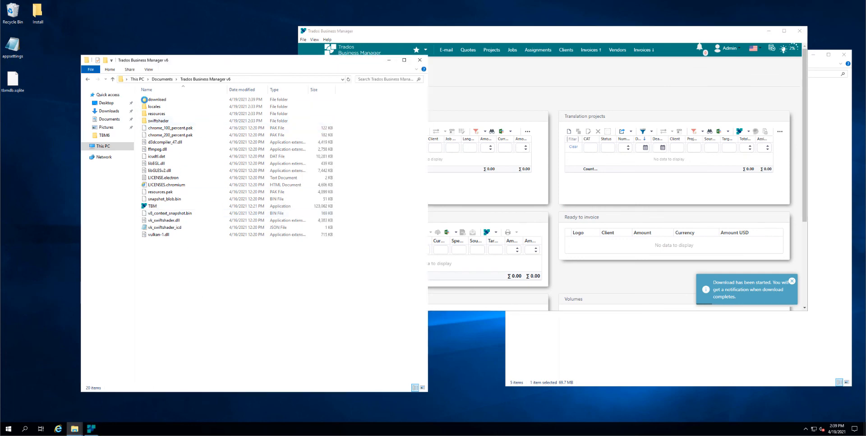
left_click(149, 99)
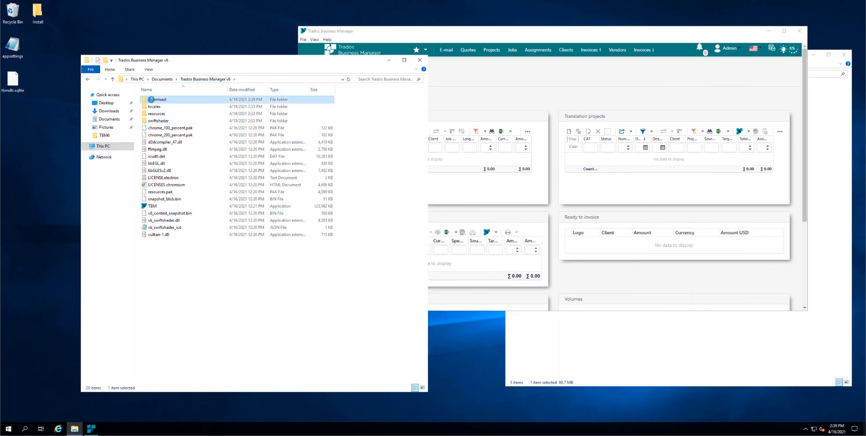
double_click(150, 100)
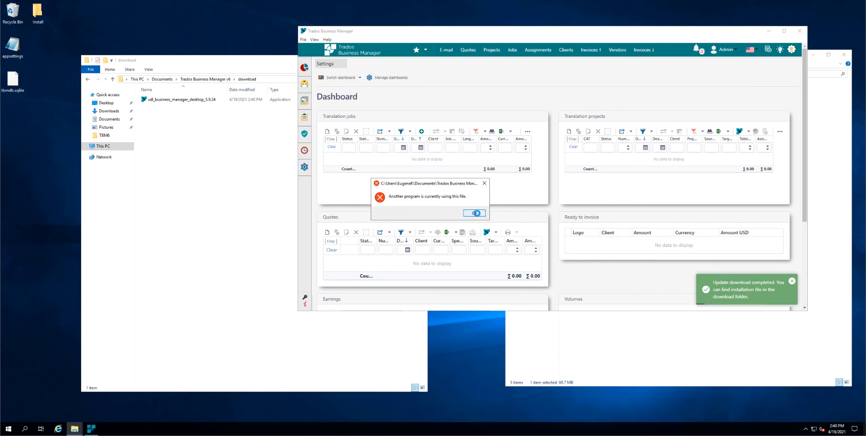
Dismiss the file-in-use error and run the sdl_business_manager_desktop_5.9.34 installer
left_click(476, 213)
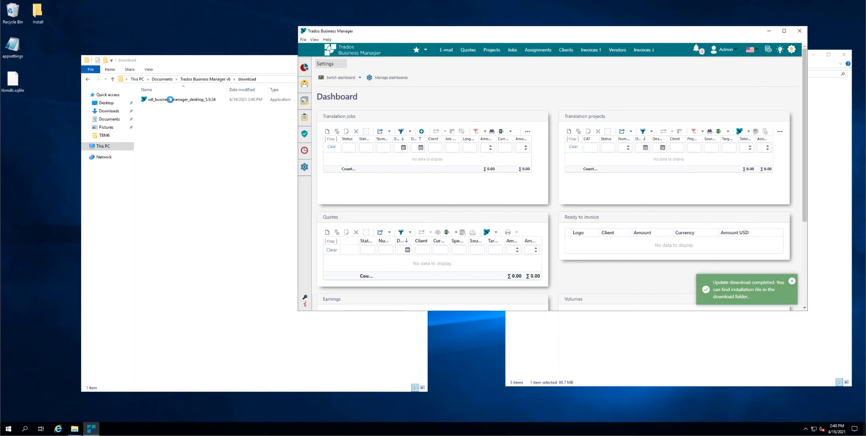
left_click(170, 100)
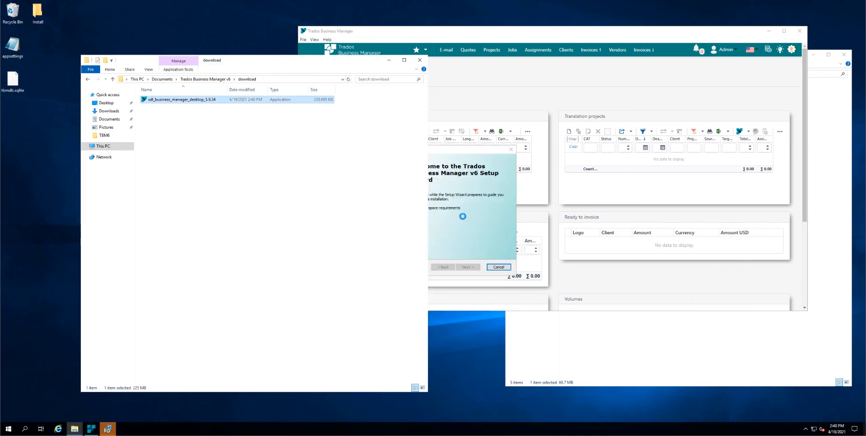
left_click(462, 216)
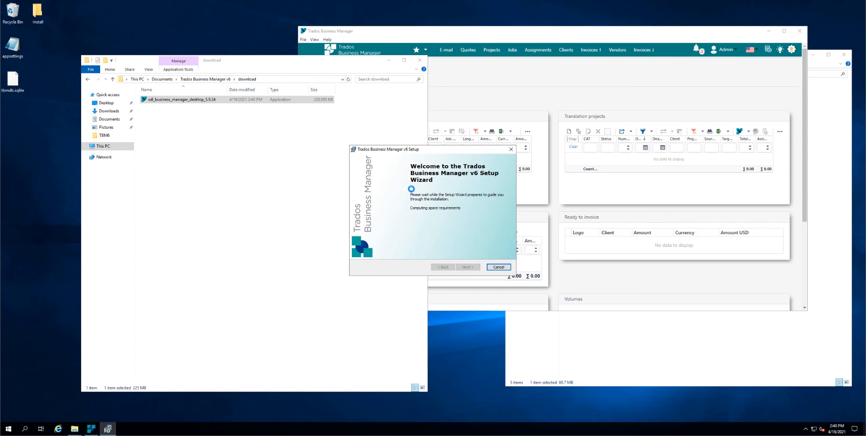